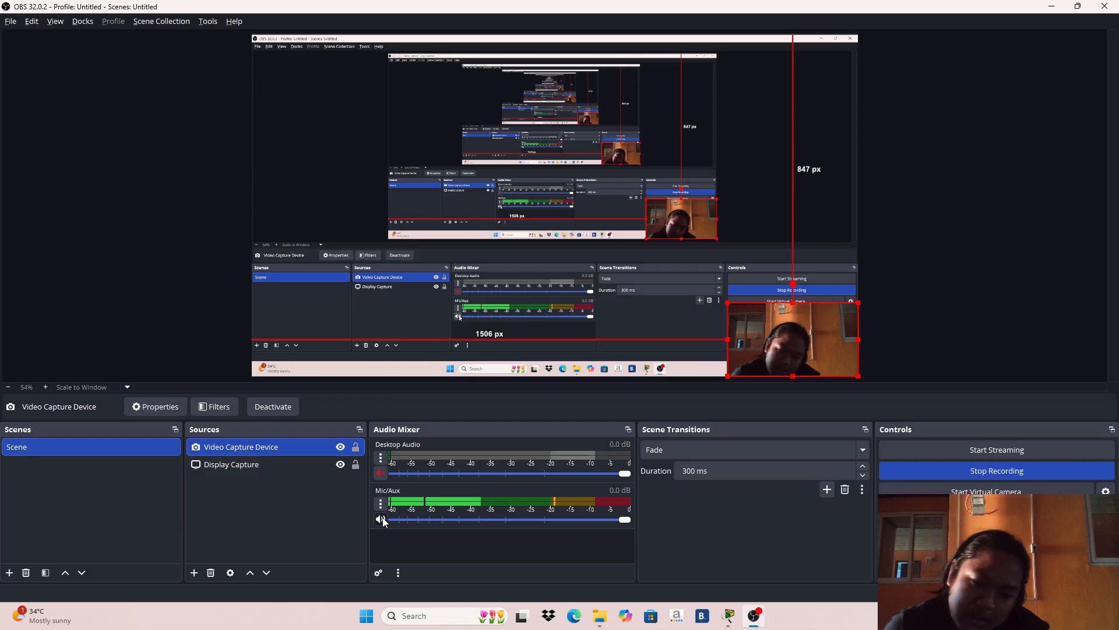
Step: Switch from OBS to Cisco Packet Tracer
{"action": "left_click", "coordinate": [381, 519]}
{"action": "left_click", "coordinate": [729, 616]}
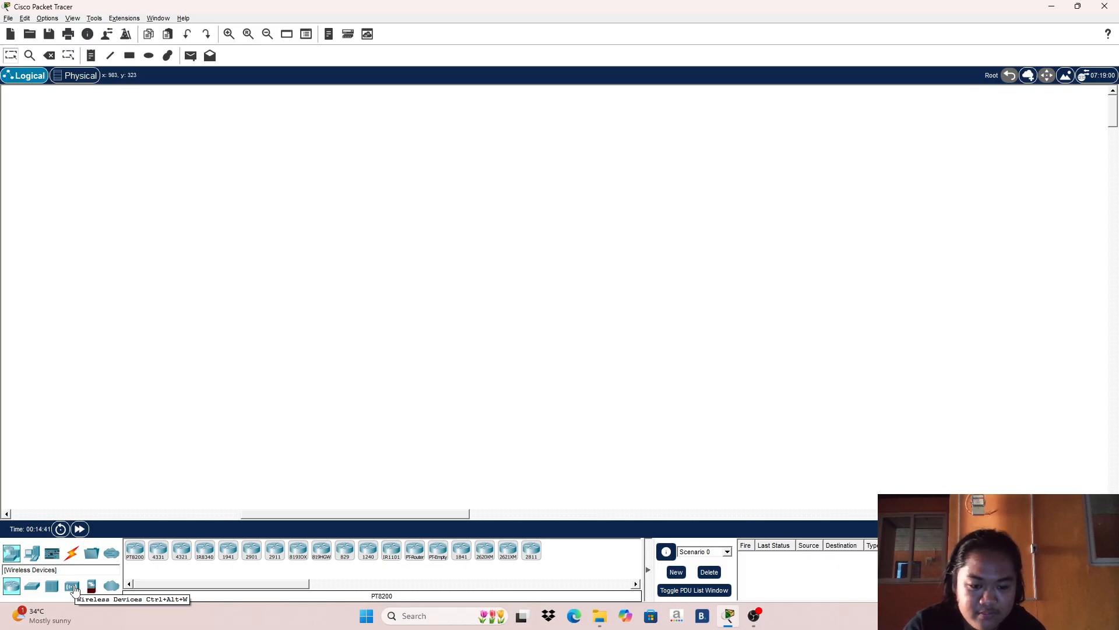
Step: Place a WRT300N wireless router in the middle of the empty logical workspace
{"action": "left_click", "coordinate": [72, 586]}
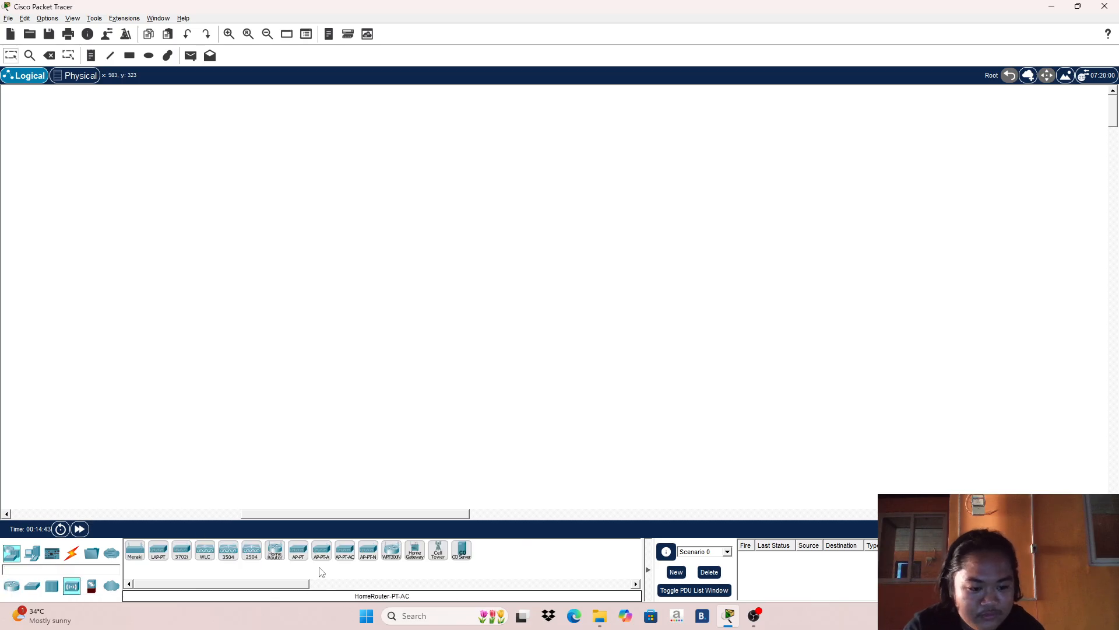
{"action": "left_click_drag", "start_coordinate": [391, 553], "coordinate": [567, 294]}
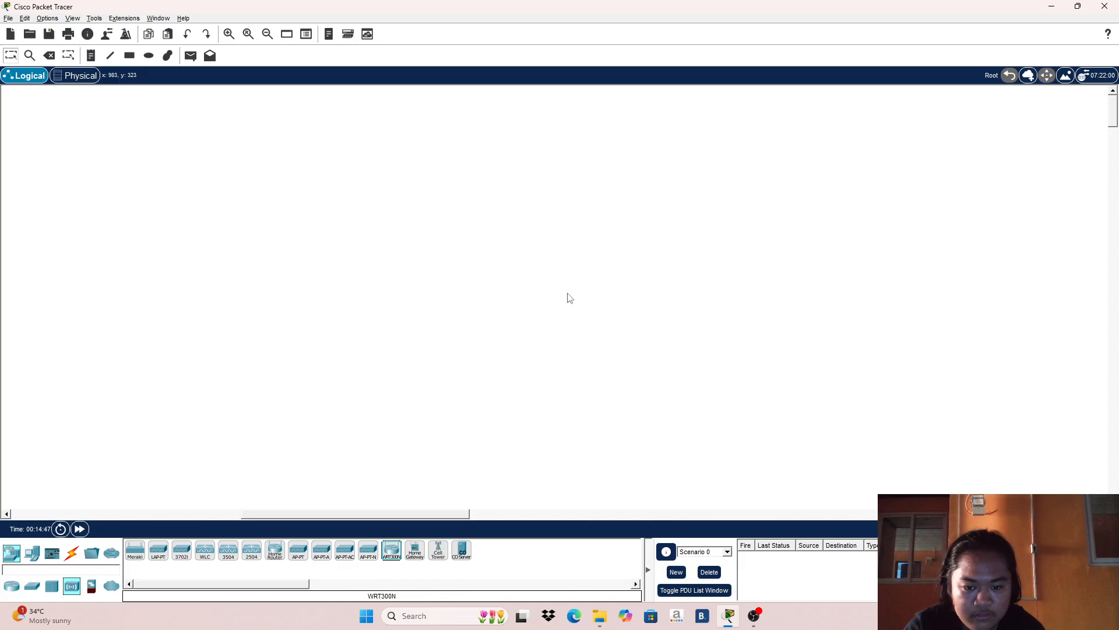
{"action": "left_click", "coordinate": [567, 294]}
{"action": "left_click_drag", "start_coordinate": [392, 550], "coordinate": [572, 280]}
{"action": "left_click", "coordinate": [600, 303]}
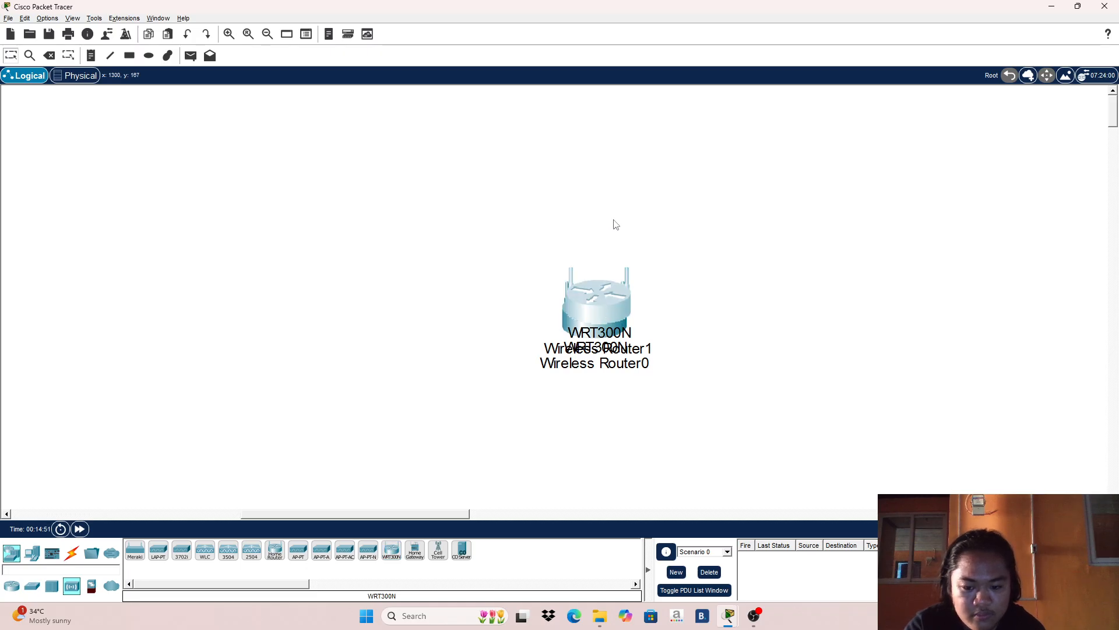
Step: Delete the duplicate WRT300N, Wireless Router1, that overlaps Wireless Router0
{"action": "left_click", "coordinate": [577, 289]}
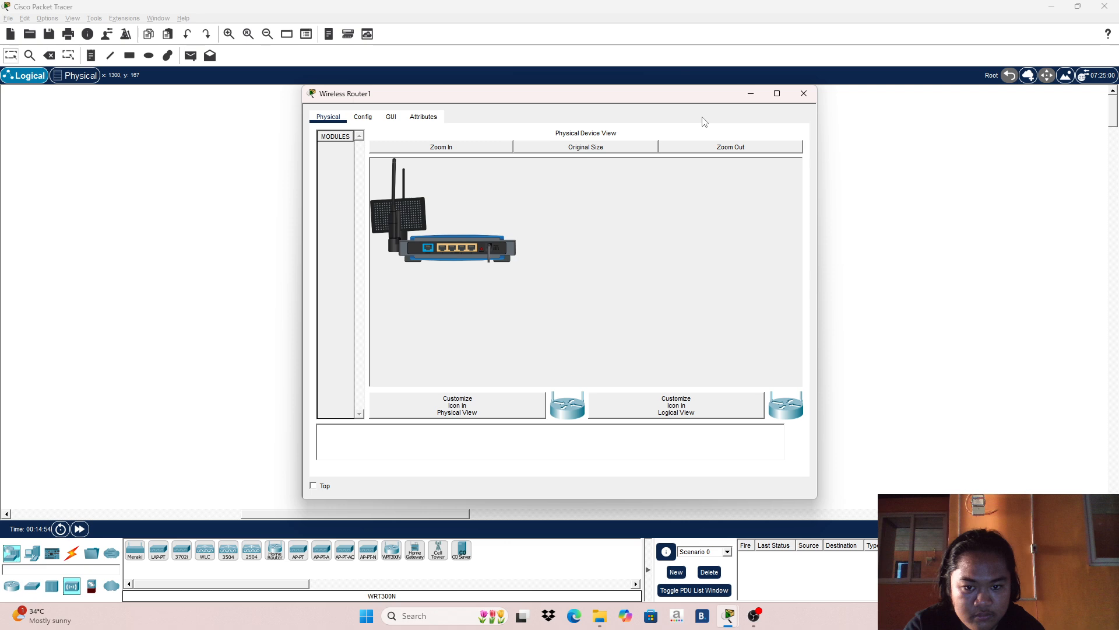
{"action": "left_click", "coordinate": [804, 93]}
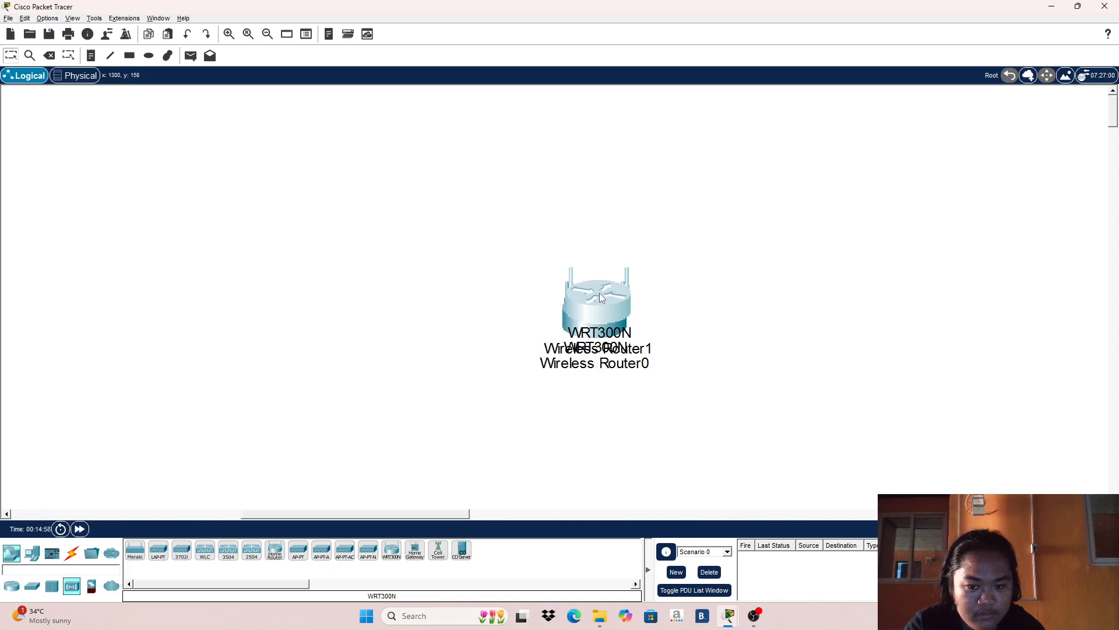
{"action": "key", "text": "Delete"}
{"action": "left_click", "coordinate": [540, 304]}
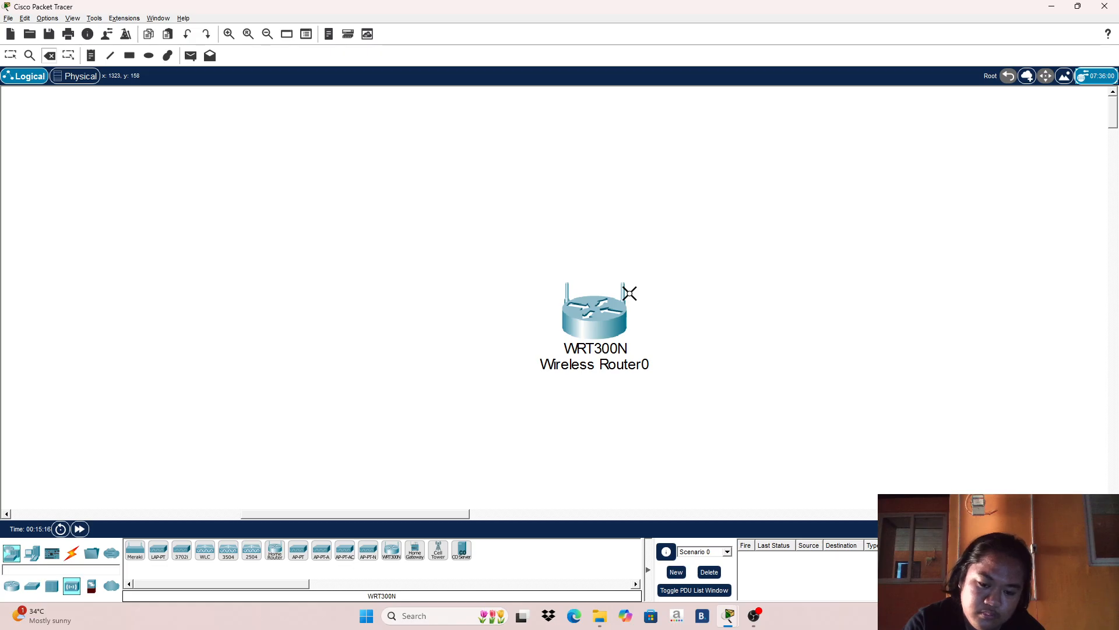
Step: Place four smartphones around the wireless router and one laptop above it
{"action": "left_click", "coordinate": [36, 553]}
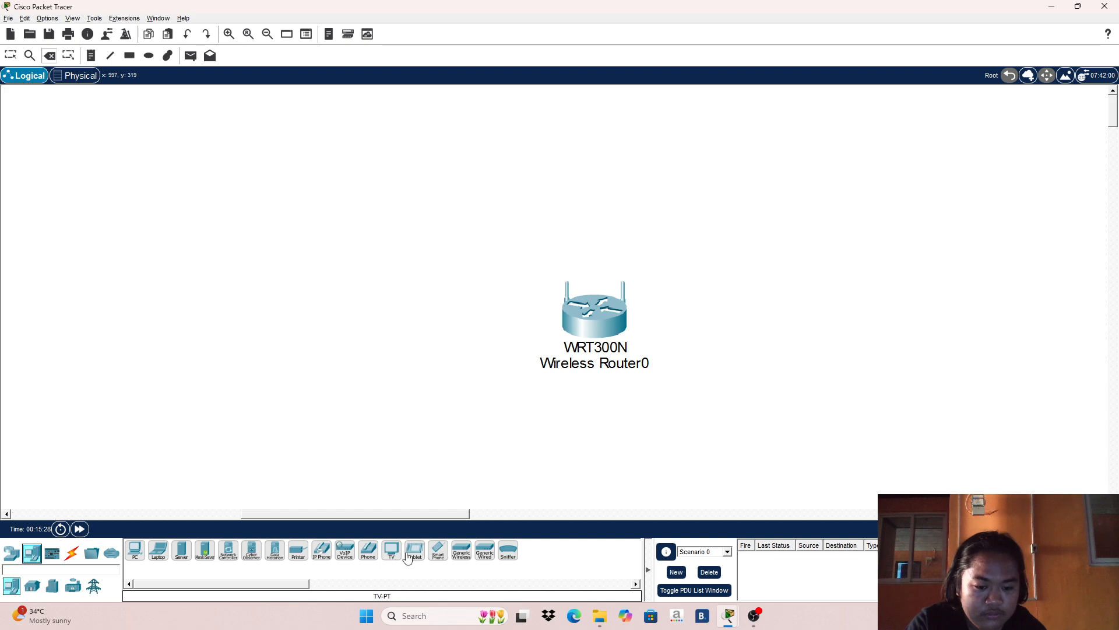
{"action": "left_click", "coordinate": [438, 551]}
{"action": "left_click", "coordinate": [384, 224]}
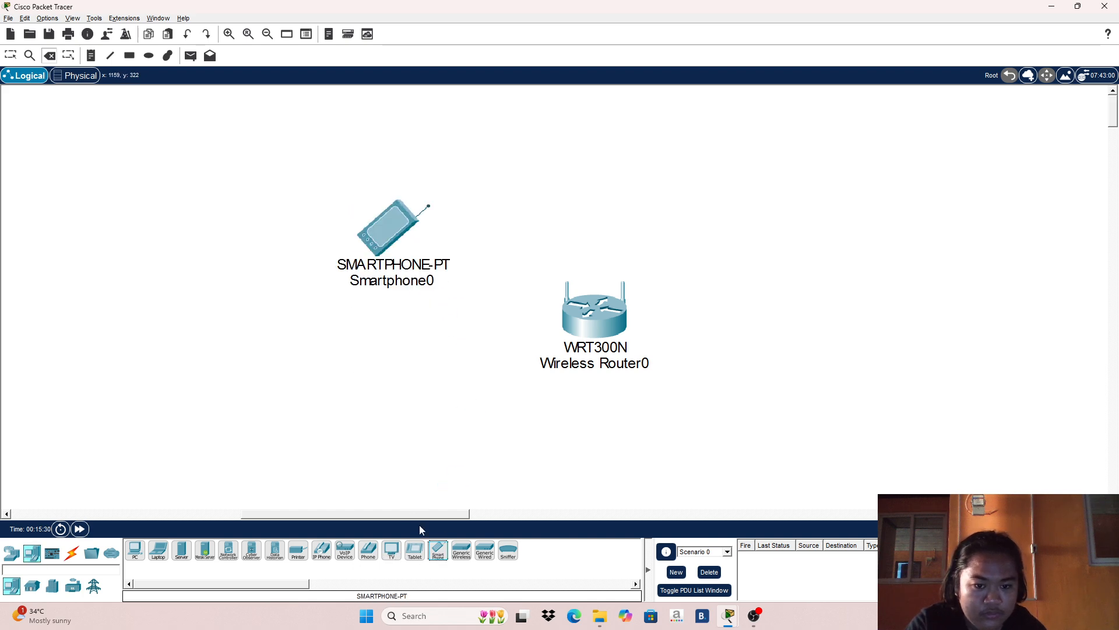
{"action": "left_click_drag", "start_coordinate": [438, 555], "coordinate": [312, 418]}
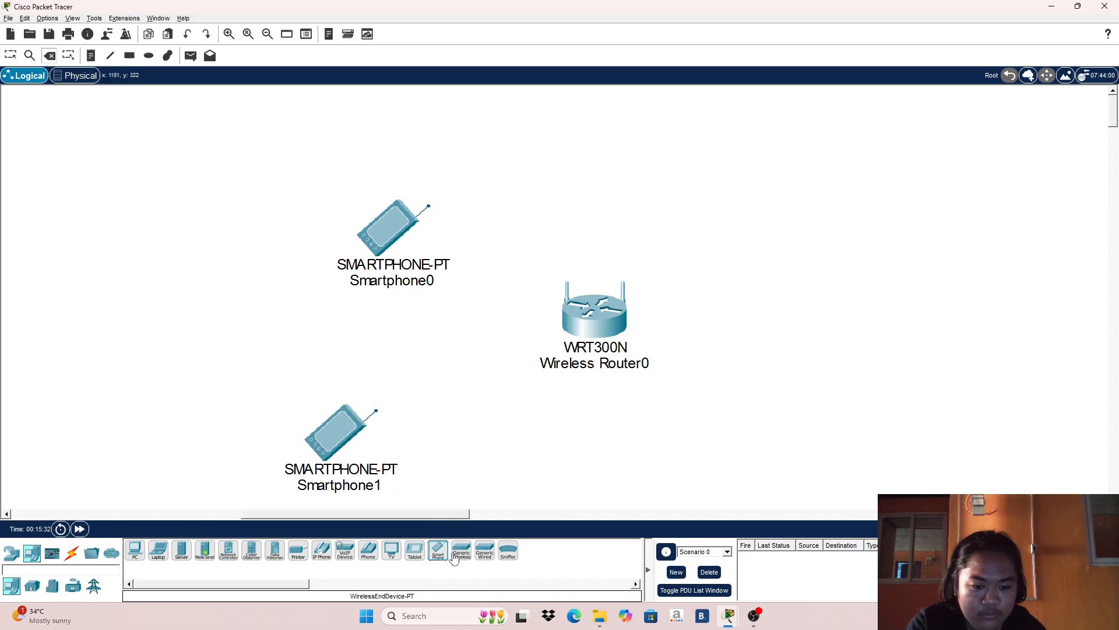
{"action": "left_click_drag", "start_coordinate": [454, 558], "coordinate": [742, 419]}
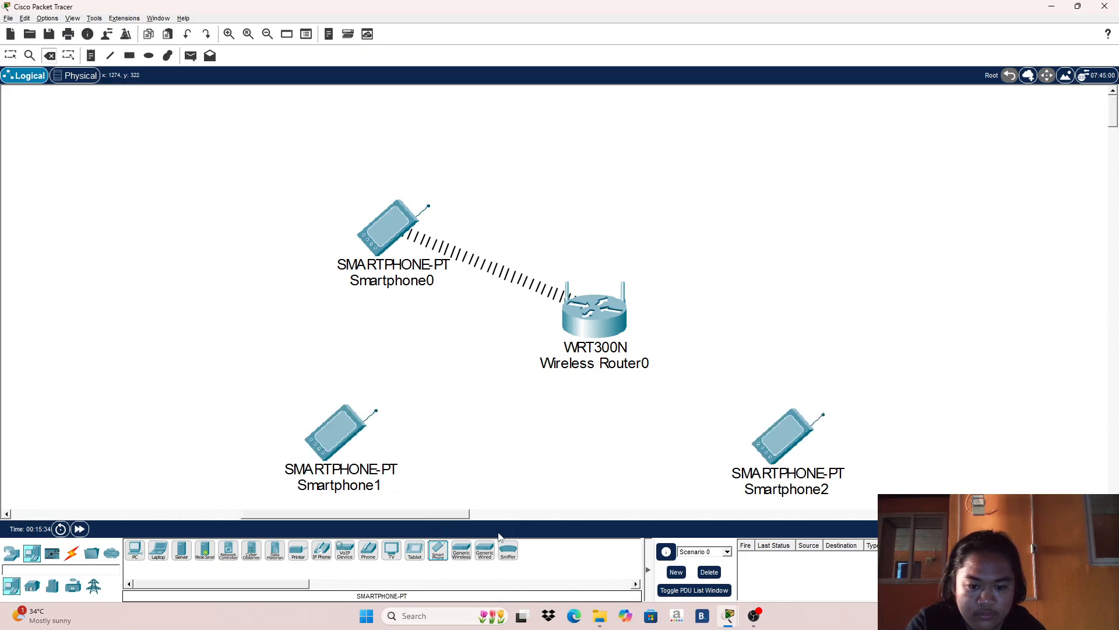
{"action": "left_click_drag", "start_coordinate": [437, 554], "coordinate": [873, 221]}
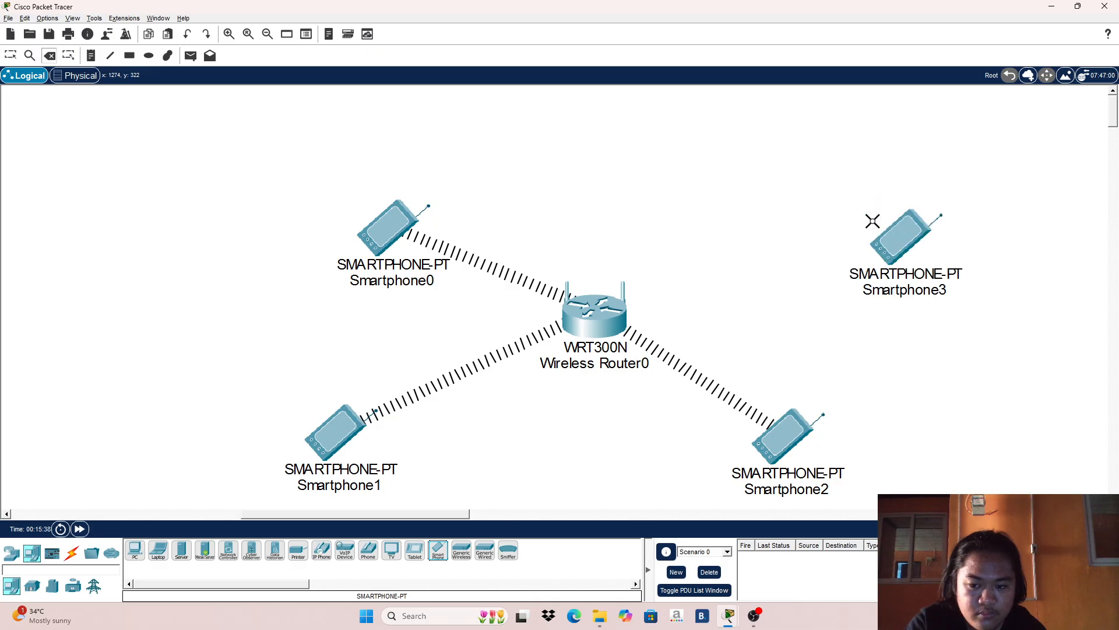
{"action": "mouse_move", "coordinate": [845, 229]}
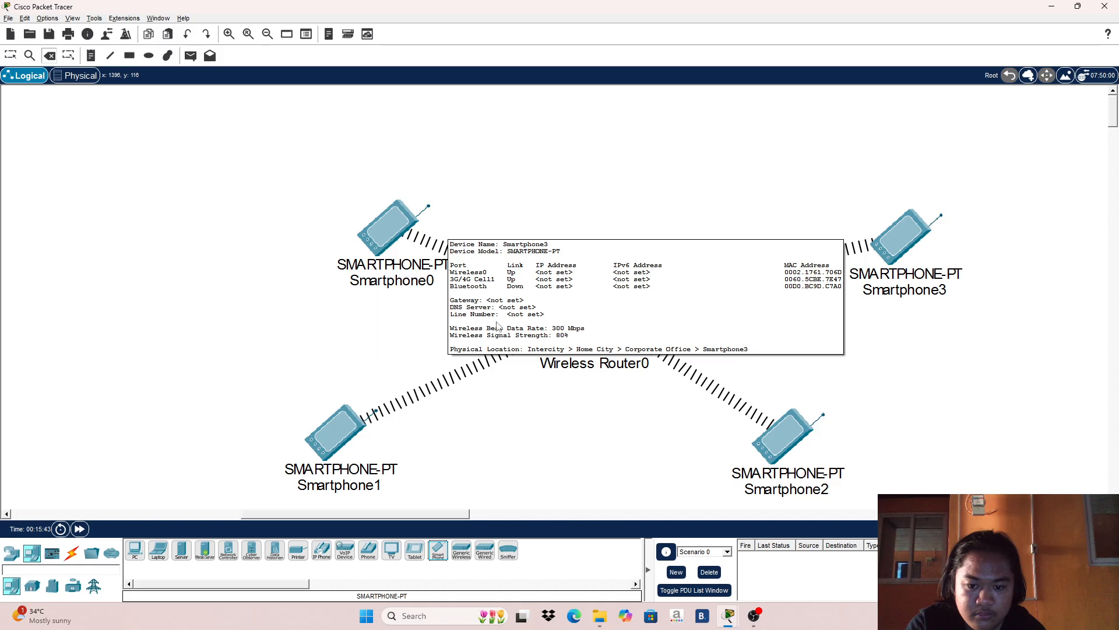
{"action": "left_click_drag", "start_coordinate": [155, 548], "coordinate": [644, 119]}
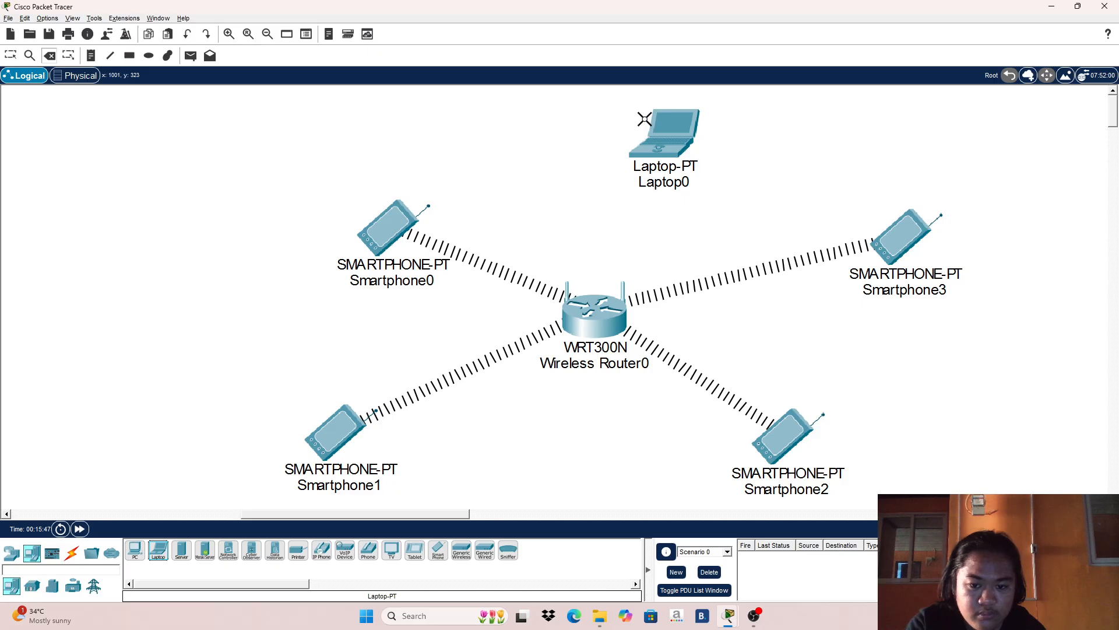
{"action": "mouse_move", "coordinate": [645, 168]}
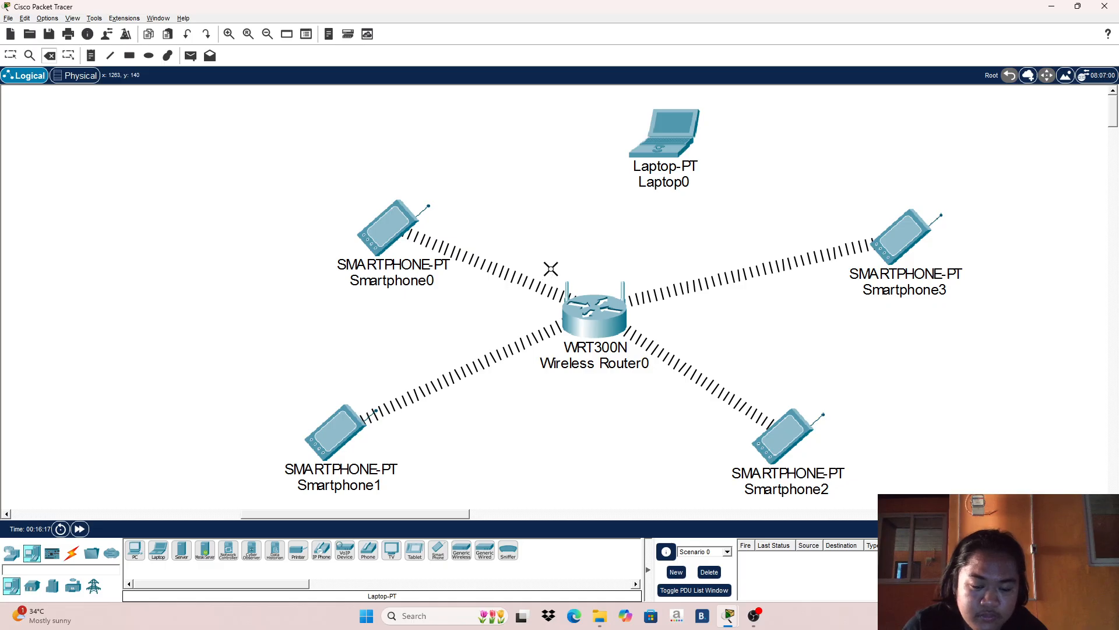
Step: Examine the setup page, global settings and LAN settings of the WRT300N router
{"action": "left_click", "coordinate": [594, 320]}
{"action": "left_click", "coordinate": [579, 311]}
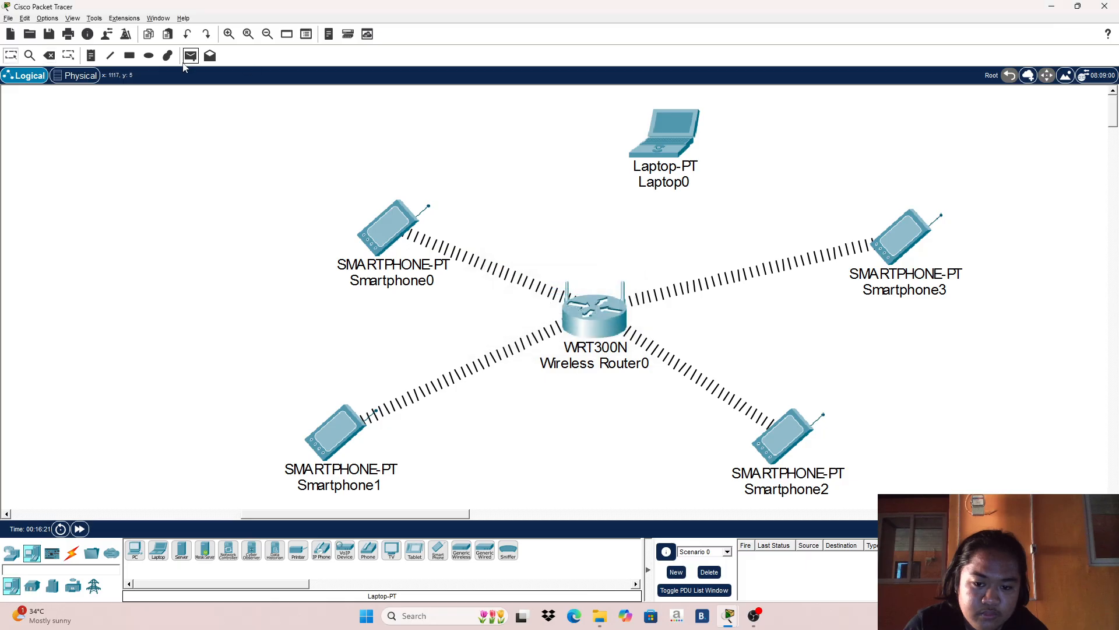
{"action": "left_click", "coordinate": [11, 55]}
{"action": "left_click", "coordinate": [597, 316]}
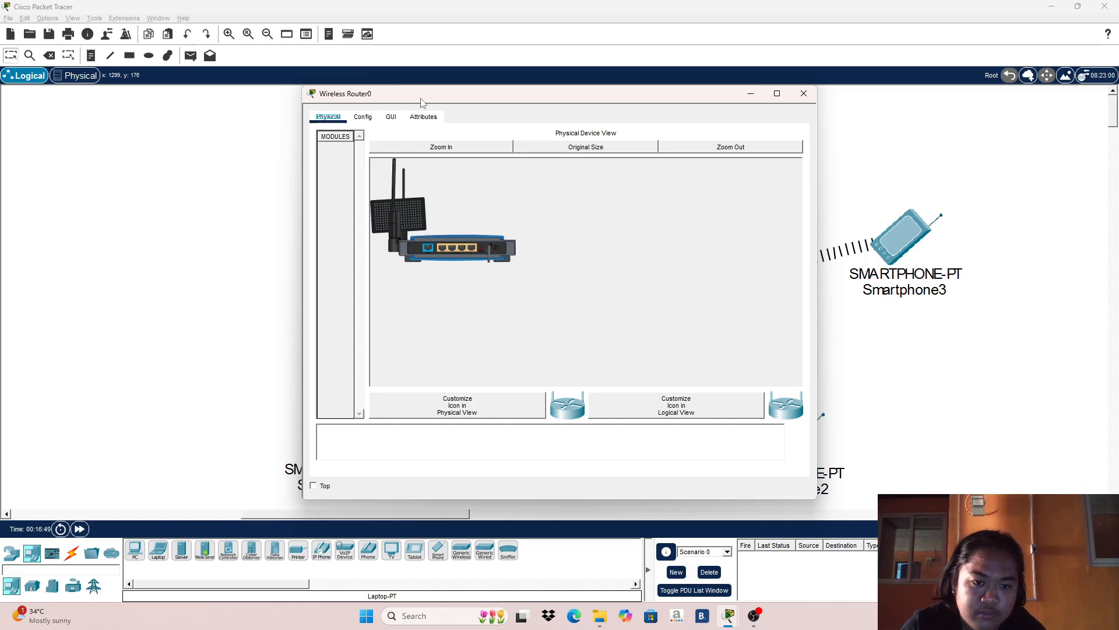
{"action": "left_click", "coordinate": [420, 117]}
{"action": "left_click", "coordinate": [388, 120]}
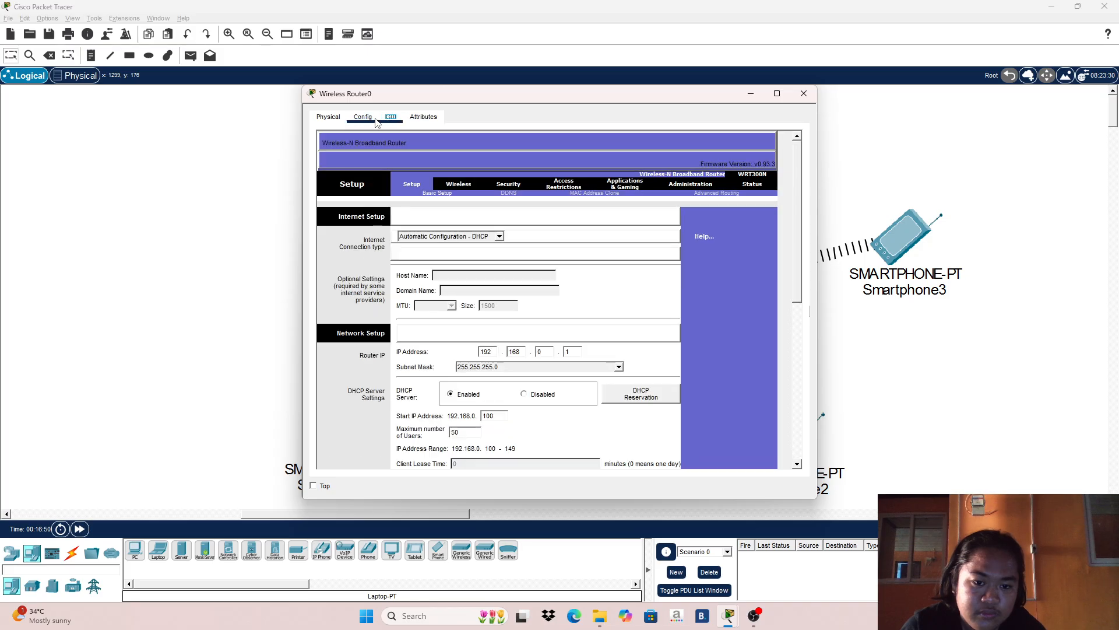
{"action": "left_click", "coordinate": [375, 120]}
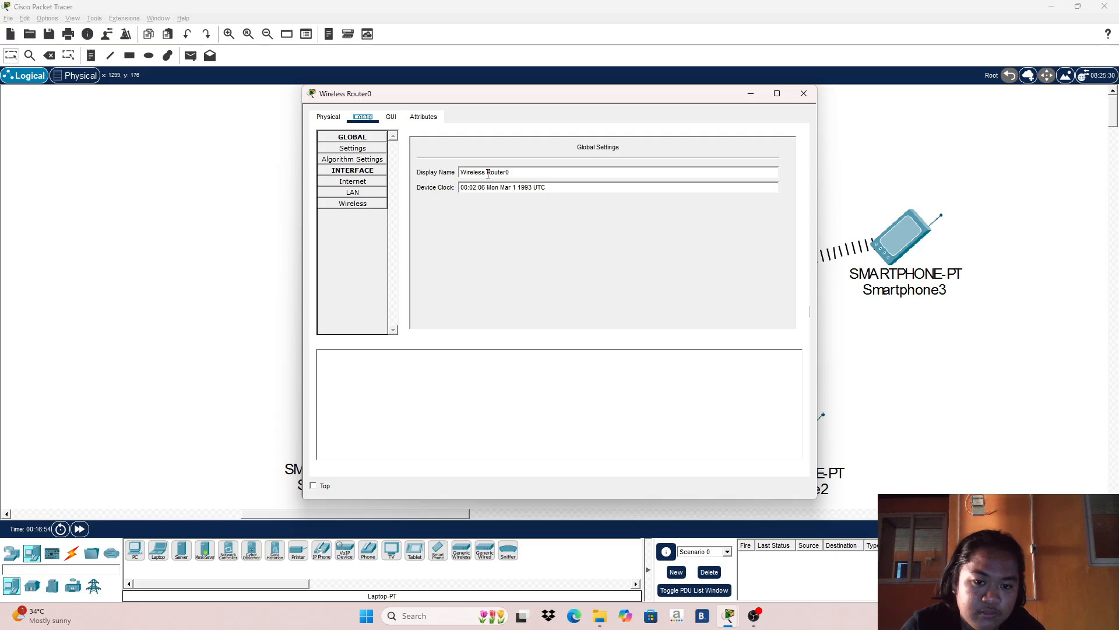
{"action": "left_click", "coordinate": [354, 192]}
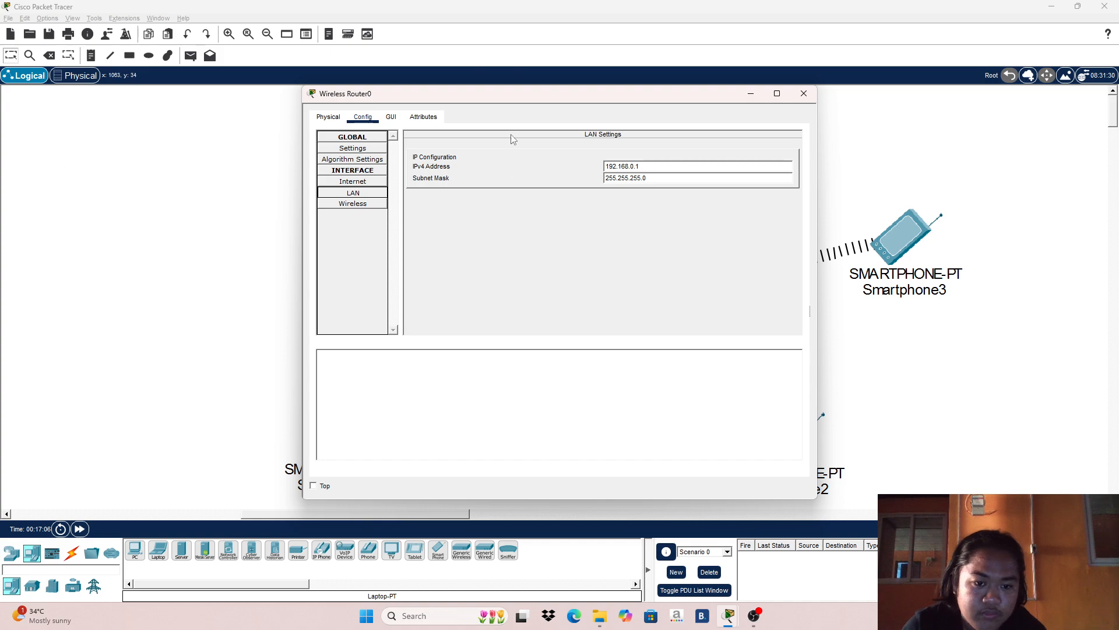
{"action": "left_click", "coordinate": [803, 93]}
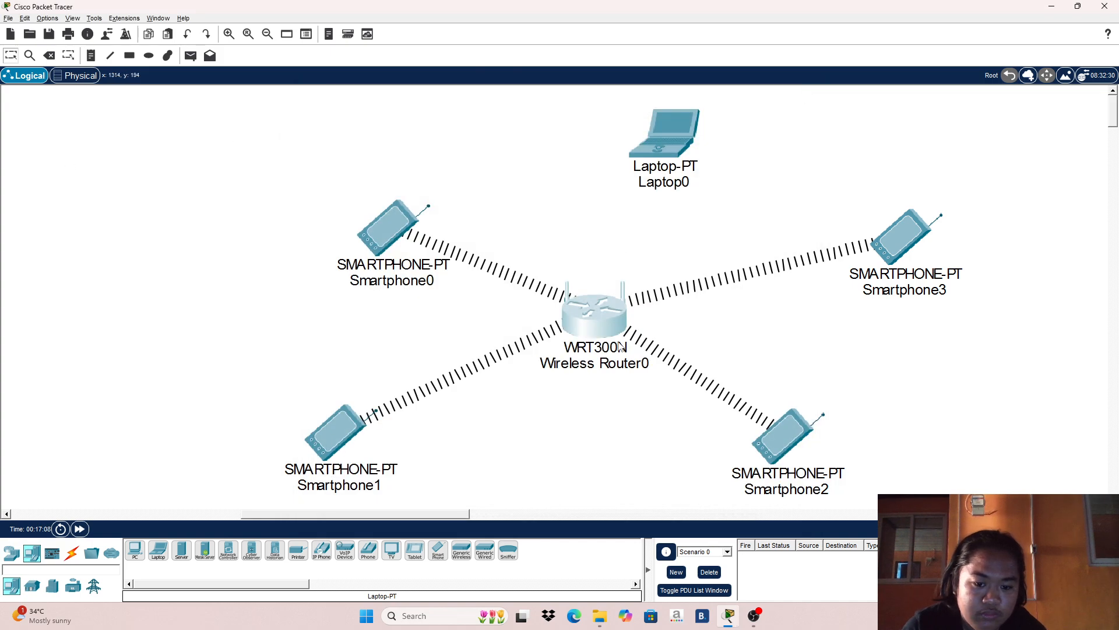
Step: Add a HomeRouter-PT-AC wireless router in the free area between Smartphone0 and Smartphone1
{"action": "left_click", "coordinate": [11, 553]}
{"action": "left_click", "coordinate": [72, 586]}
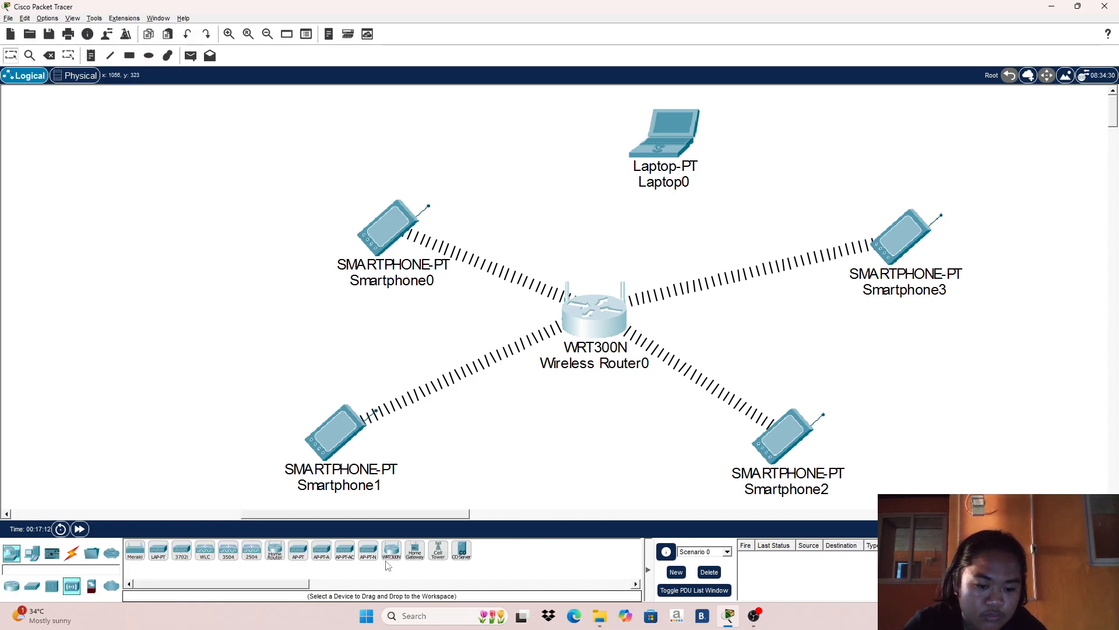
{"action": "left_click_drag", "start_coordinate": [275, 551], "coordinate": [225, 359]}
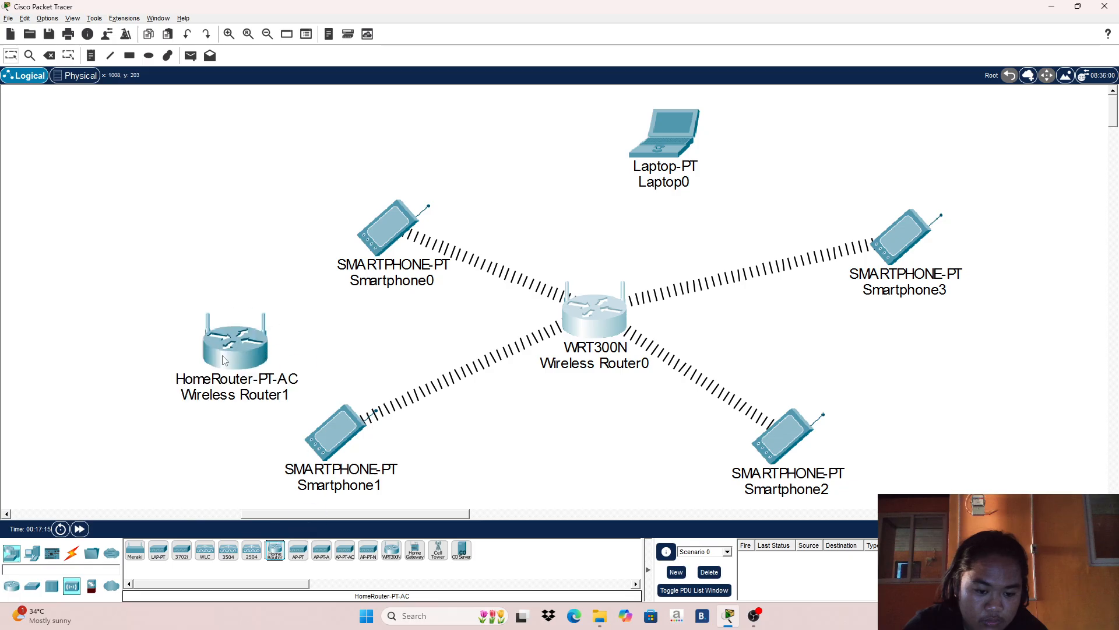
Step: Delete the WRT300N Wireless Router0 and move the HomeRouter-PT-AC into its place between the smartphones
{"action": "left_click", "coordinate": [588, 312]}
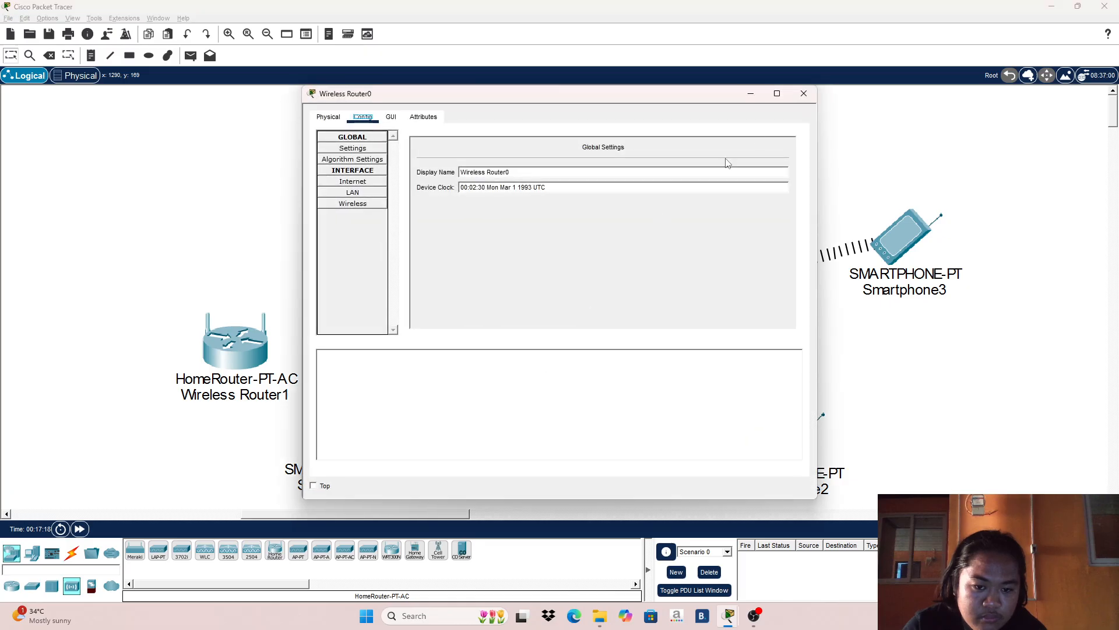
{"action": "left_click", "coordinate": [812, 98]}
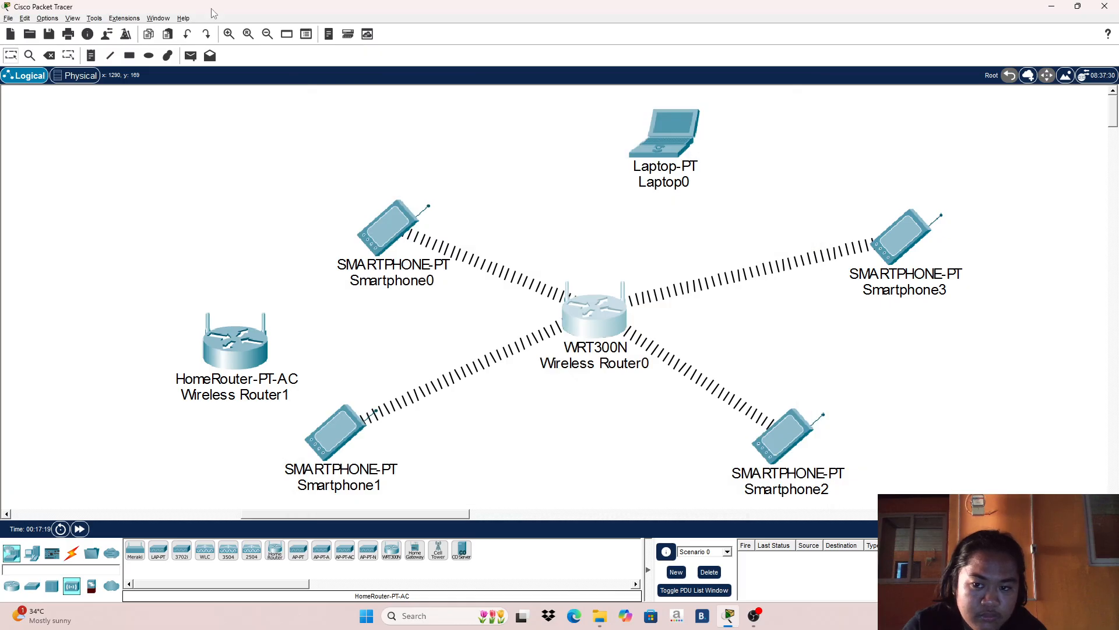
{"action": "left_click", "coordinate": [53, 56]}
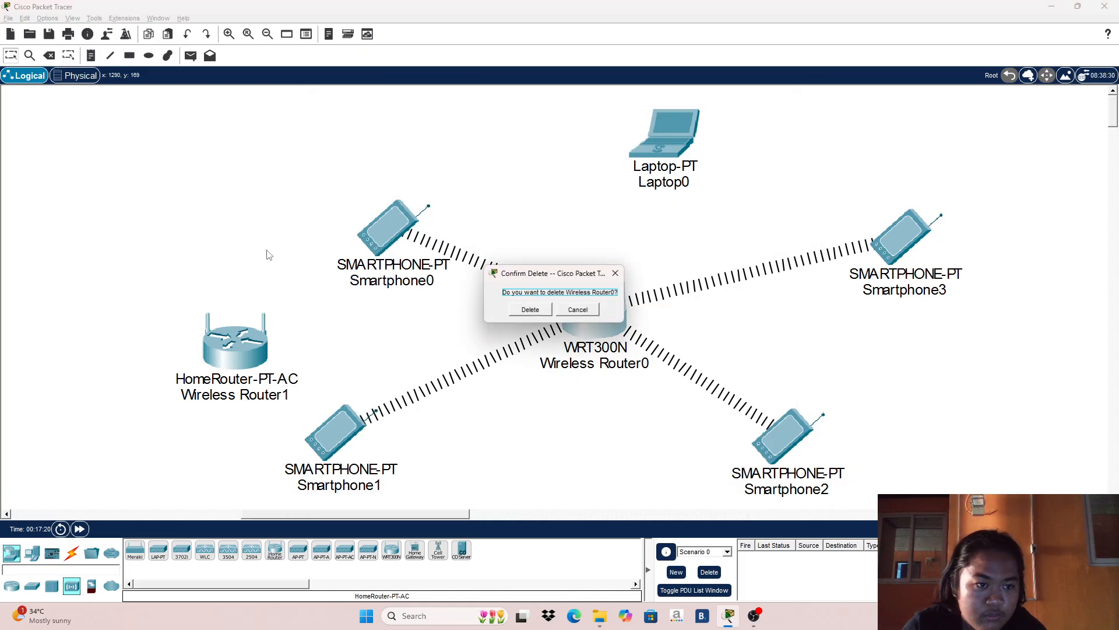
{"action": "left_click", "coordinate": [530, 309]}
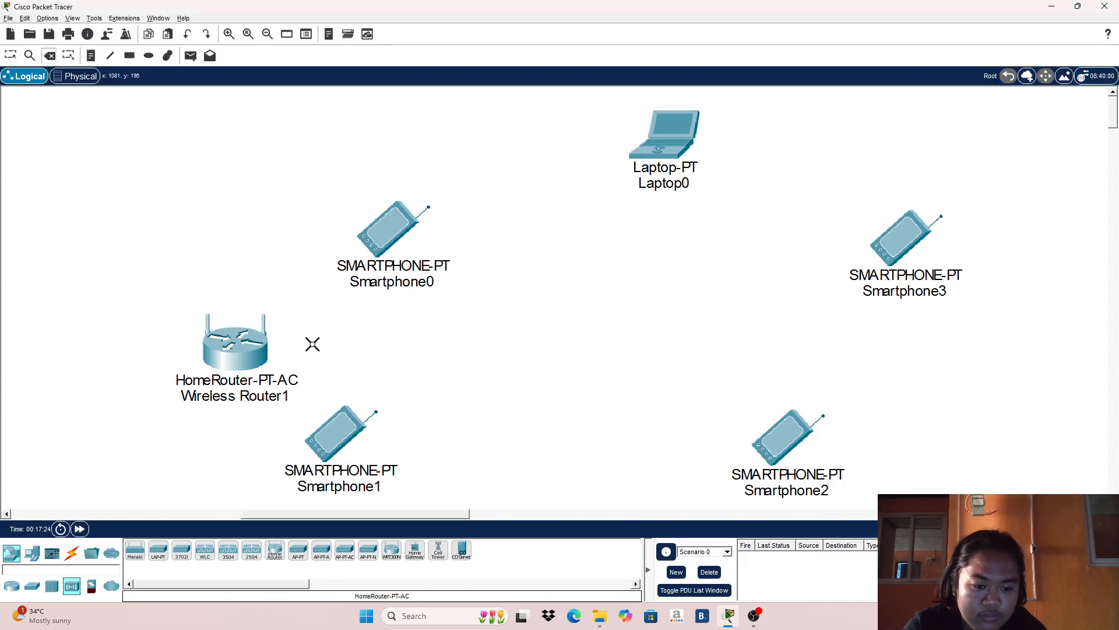
{"action": "left_click", "coordinate": [11, 55]}
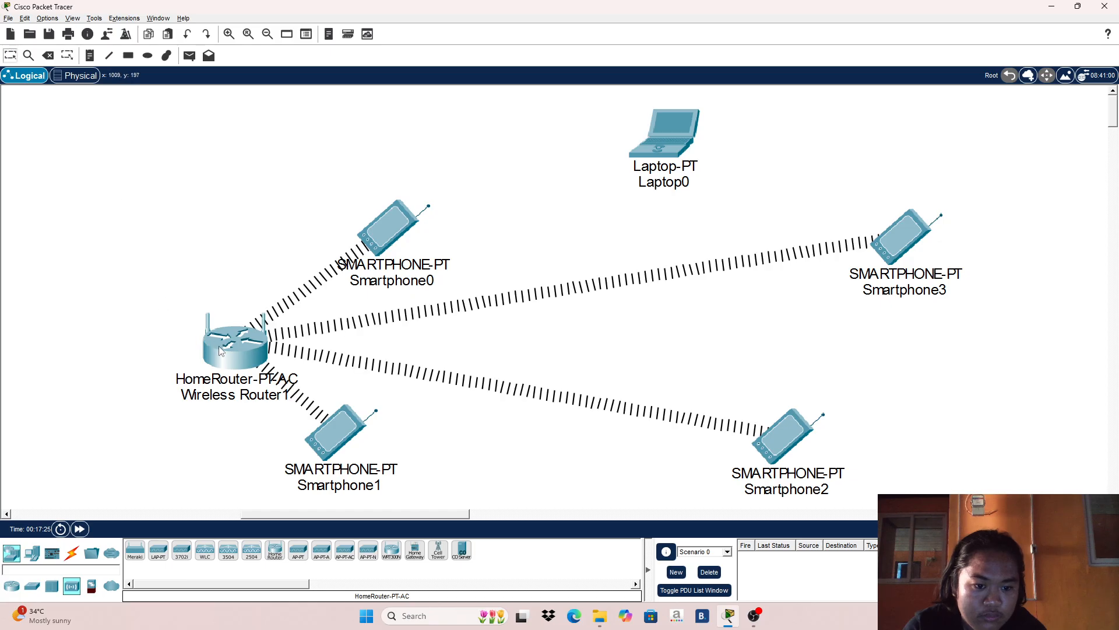
{"action": "left_click_drag", "start_coordinate": [240, 351], "coordinate": [603, 317]}
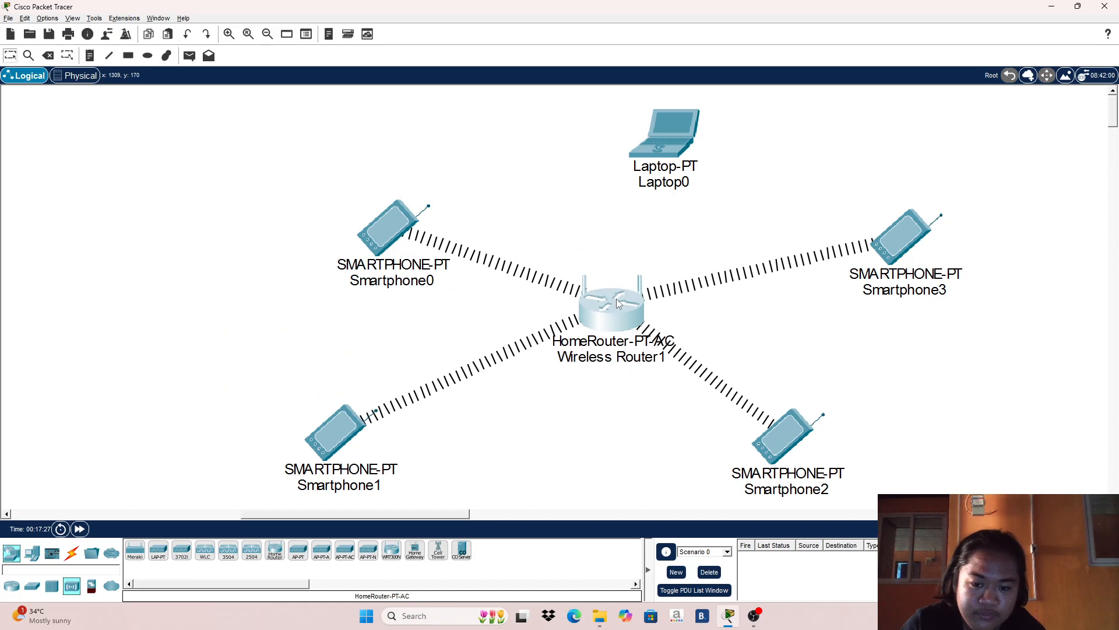
Step: Set the SSID of the home router's Wireless 2.4G interface to homerouter
{"action": "left_click", "coordinate": [617, 300]}
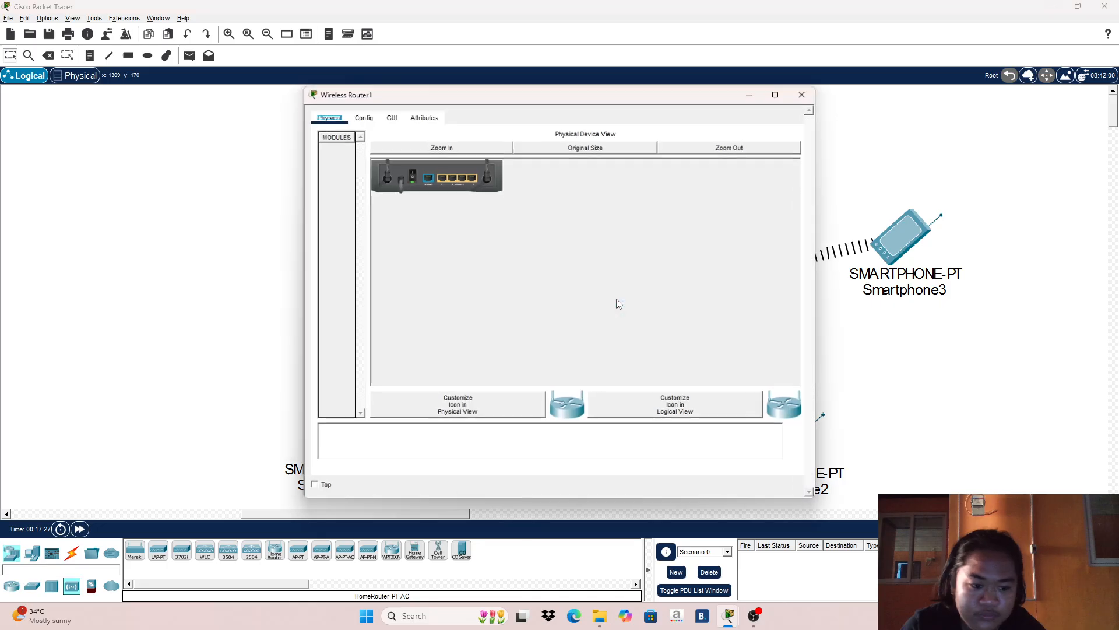
{"action": "left_click", "coordinate": [362, 117]}
{"action": "left_click", "coordinate": [360, 203]}
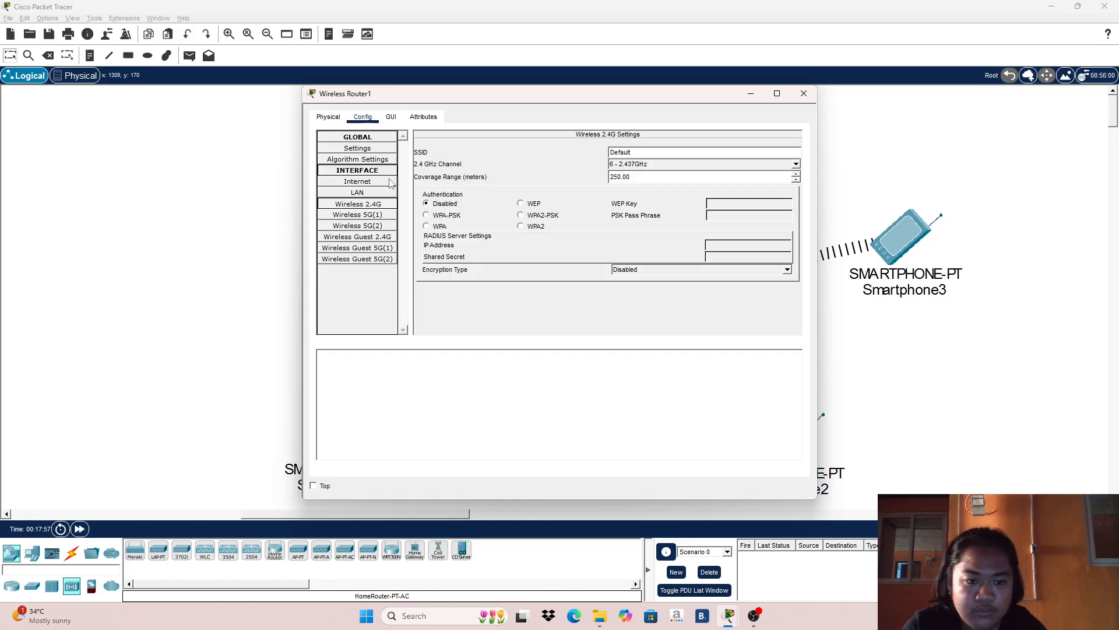
{"action": "left_click", "coordinate": [634, 149]}
{"action": "double_click", "coordinate": [631, 152]}
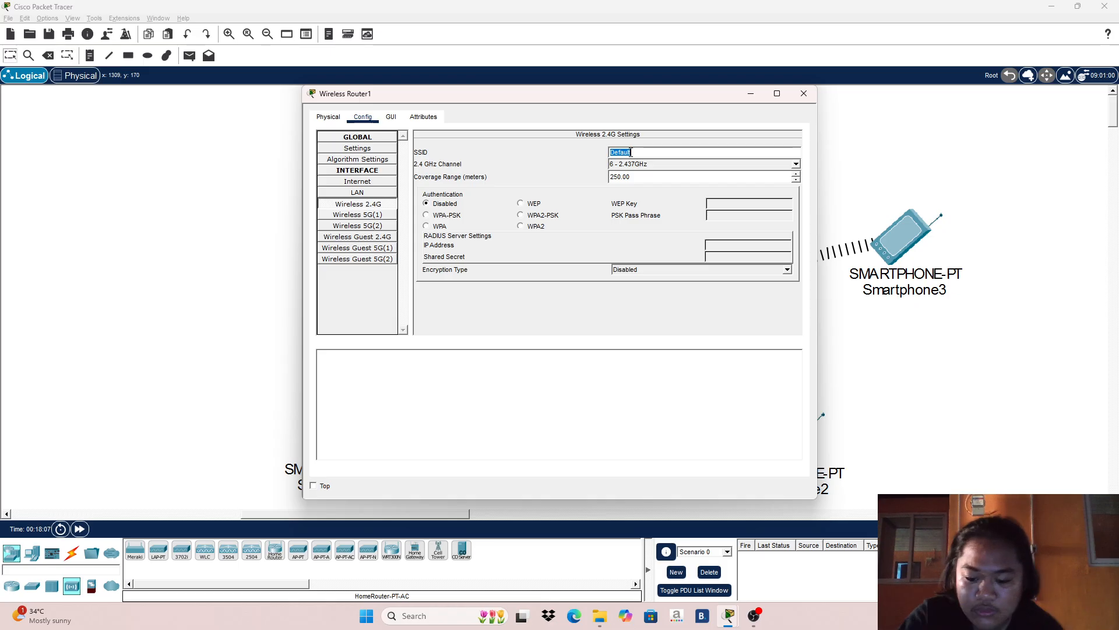
{"action": "type", "text": "h"}
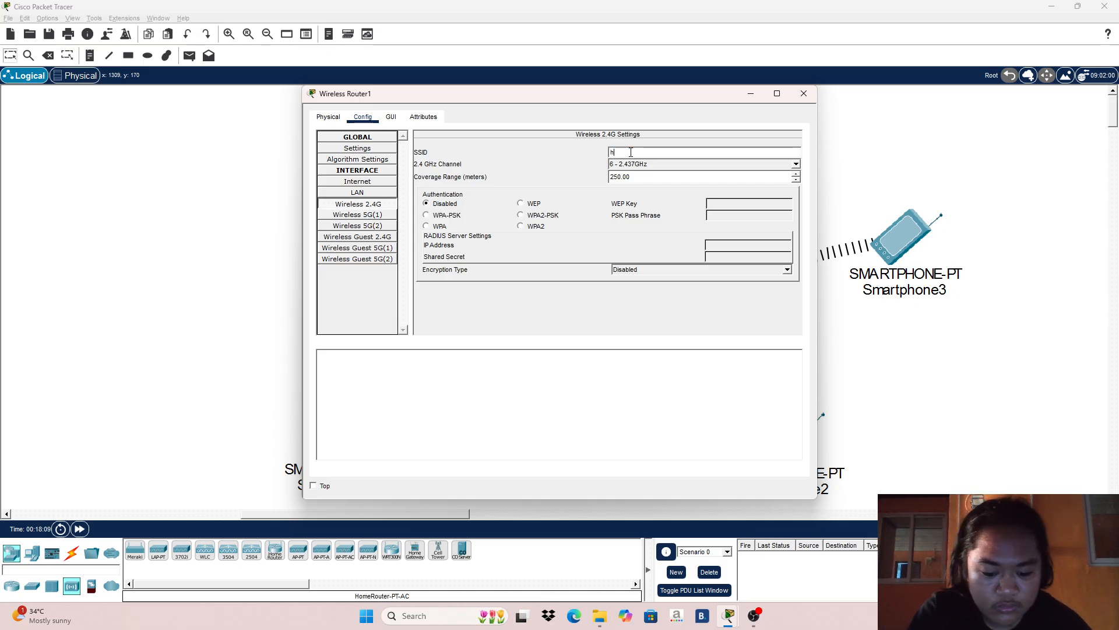
{"action": "type", "text": "omerou"}
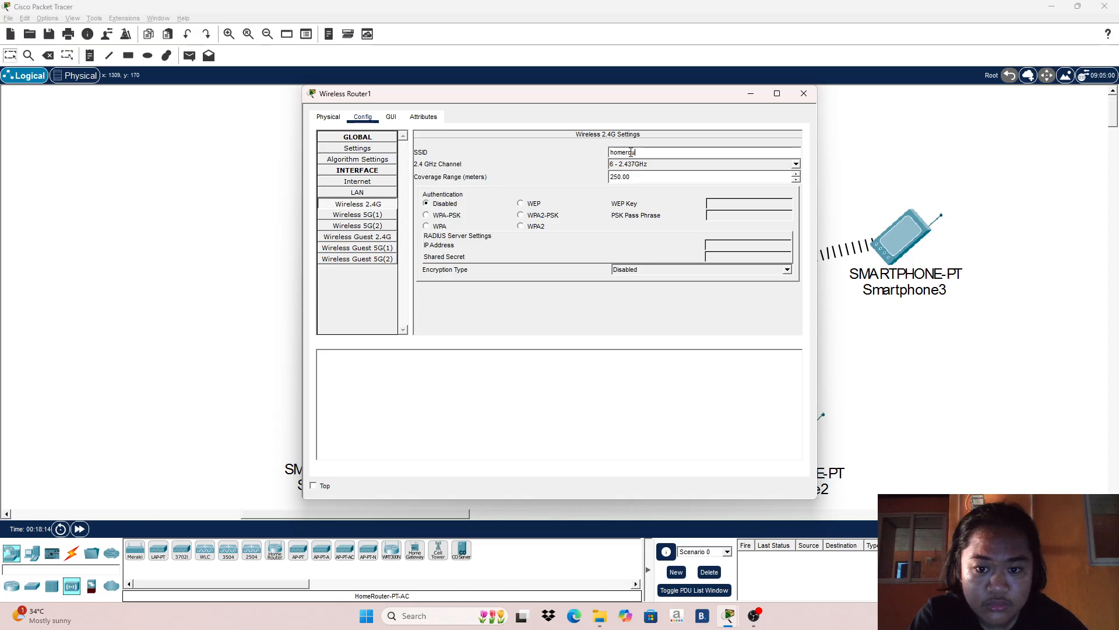
{"action": "key", "text": "BackSpace"}
{"action": "key", "text": "BackSpace"}
{"action": "type", "text": "oute"}
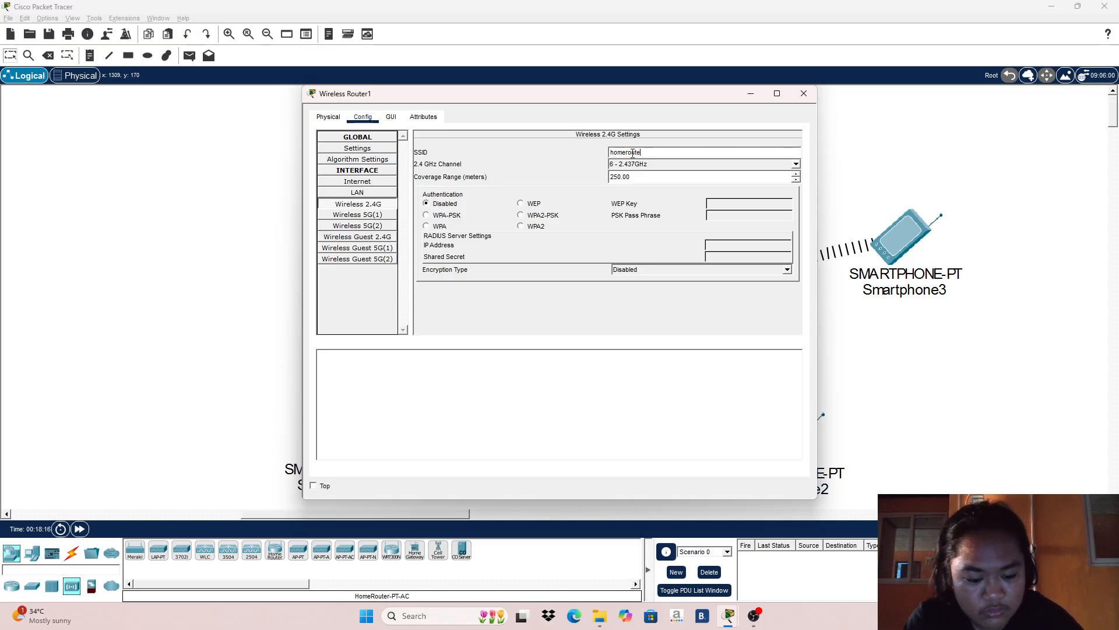
{"action": "type", "text": "r"}
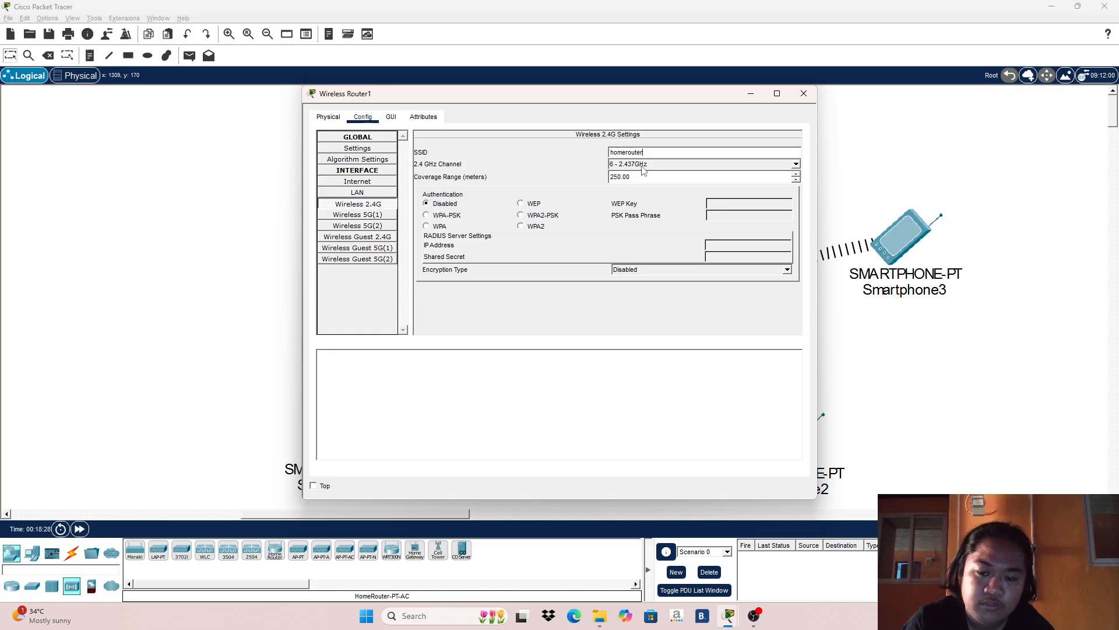
{"action": "left_click", "coordinate": [803, 93]}
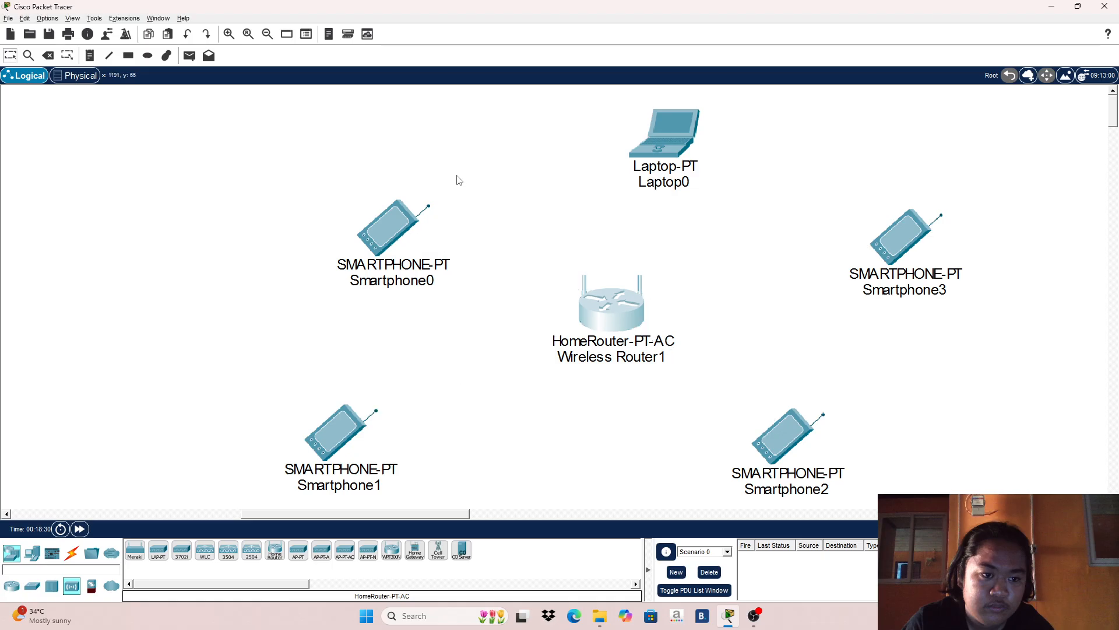
Step: Open Smartphone0's Wireless0 interface settings and move its window clear of the router
{"action": "left_click", "coordinate": [400, 201]}
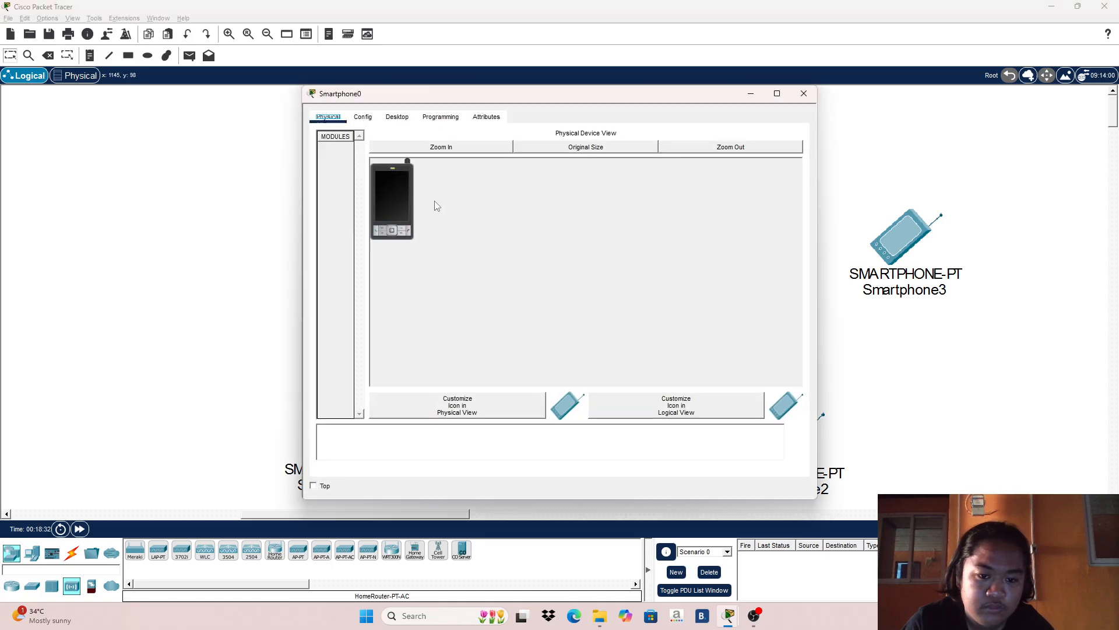
{"action": "left_click", "coordinate": [371, 118]}
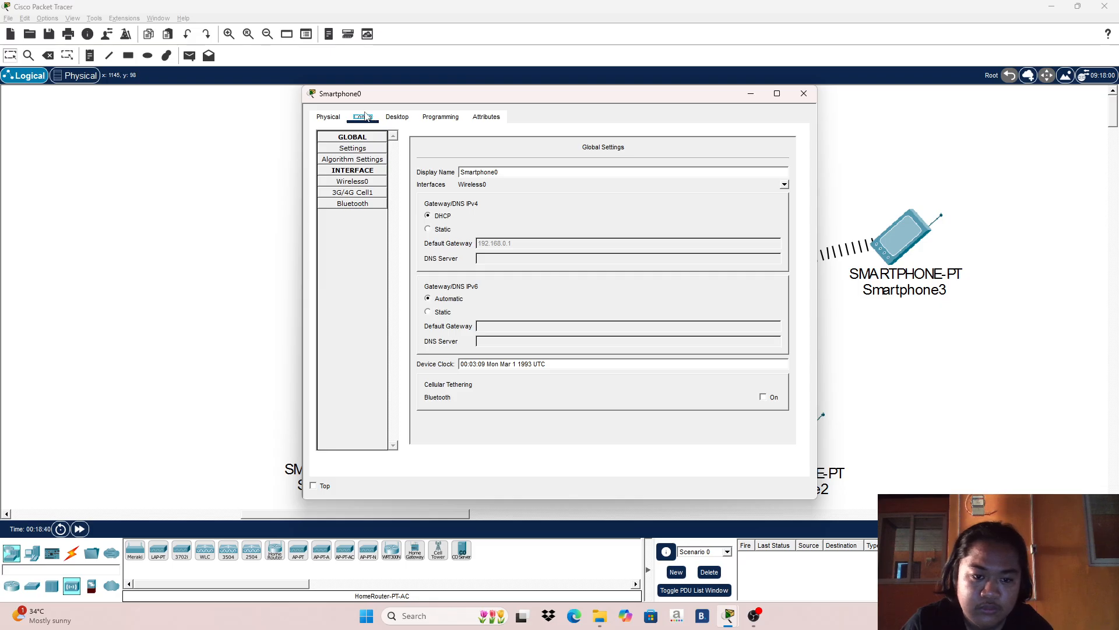
{"action": "left_click", "coordinate": [351, 183]}
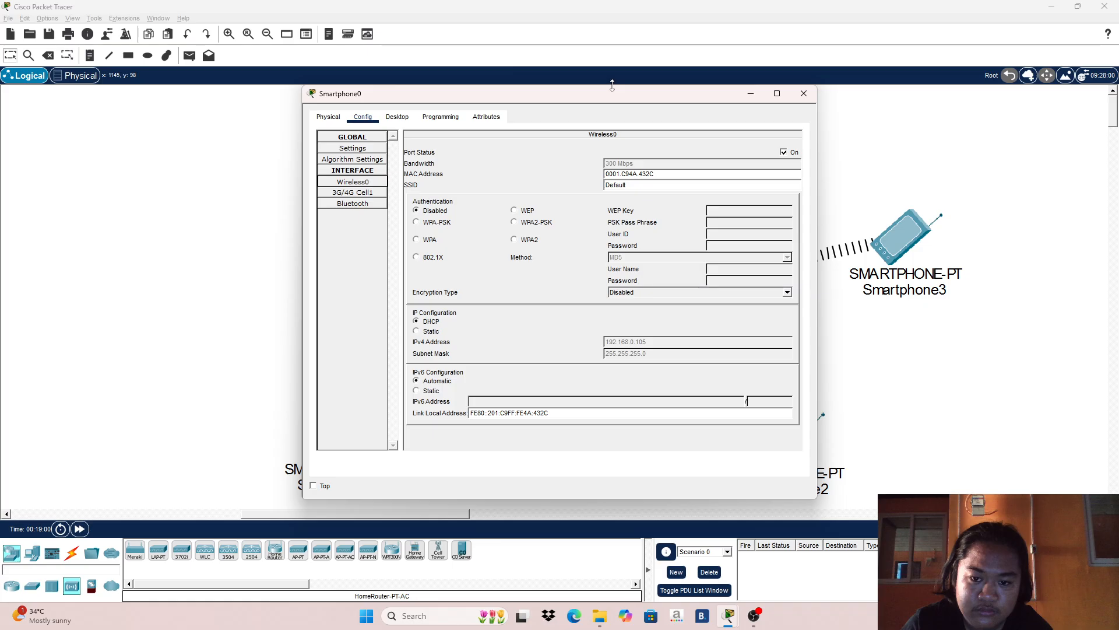
{"action": "left_click_drag", "start_coordinate": [612, 94], "coordinate": [336, 108]}
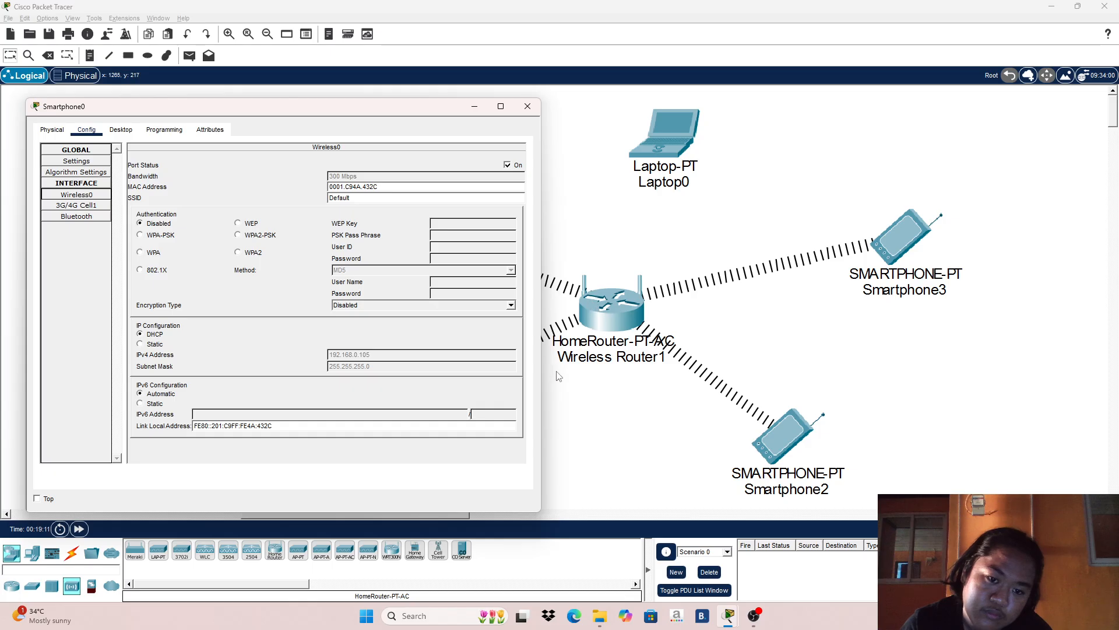
Step: Copy the SSID from the home router's Wireless 2.4G settings
{"action": "left_click", "coordinate": [611, 304]}
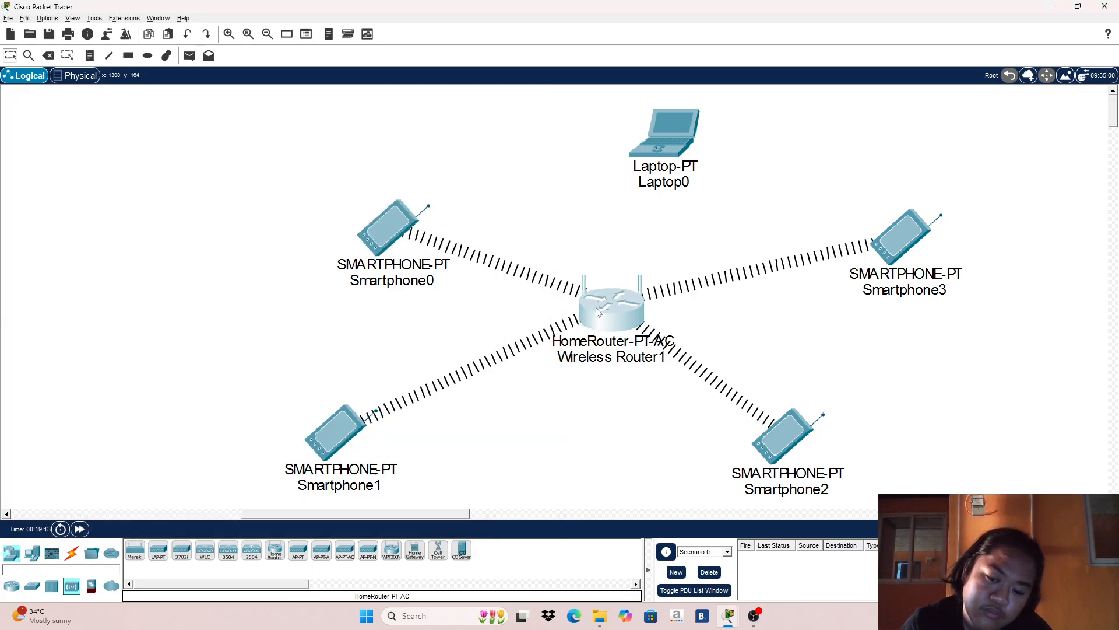
{"action": "left_click", "coordinate": [611, 305]}
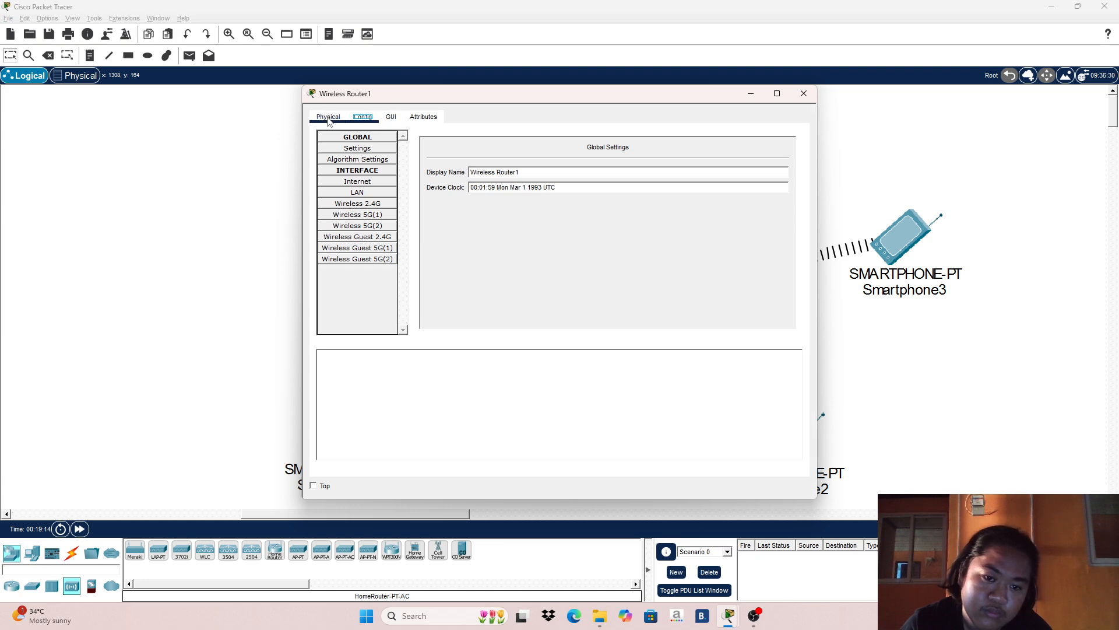
{"action": "left_click", "coordinate": [365, 202]}
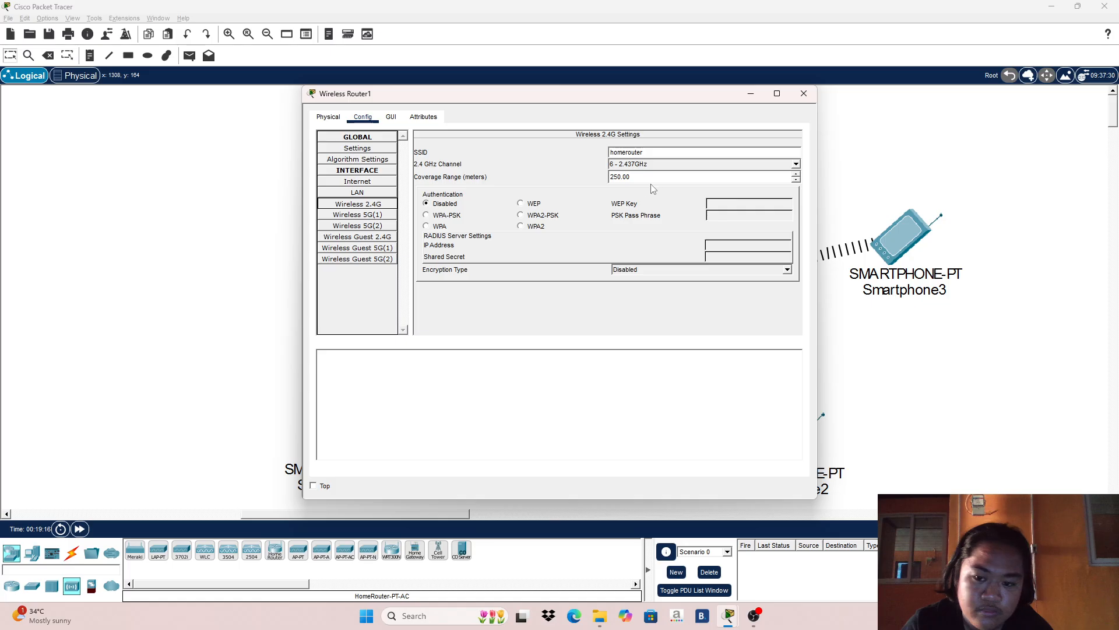
{"action": "double_click", "coordinate": [654, 154]}
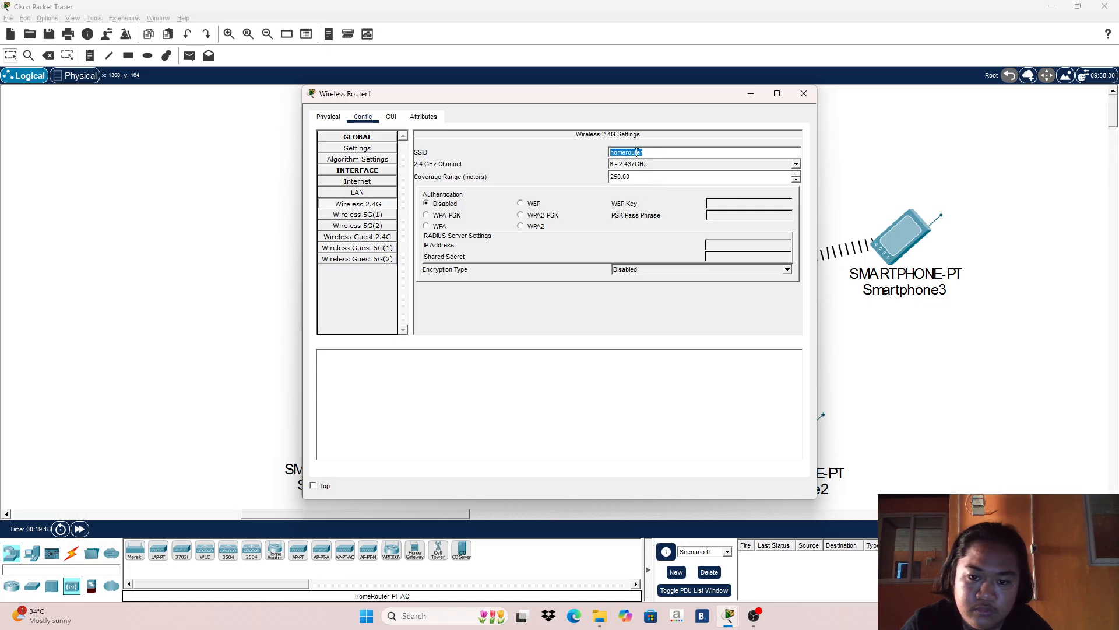
{"action": "right_click", "coordinate": [637, 153]}
{"action": "left_click", "coordinate": [648, 199]}
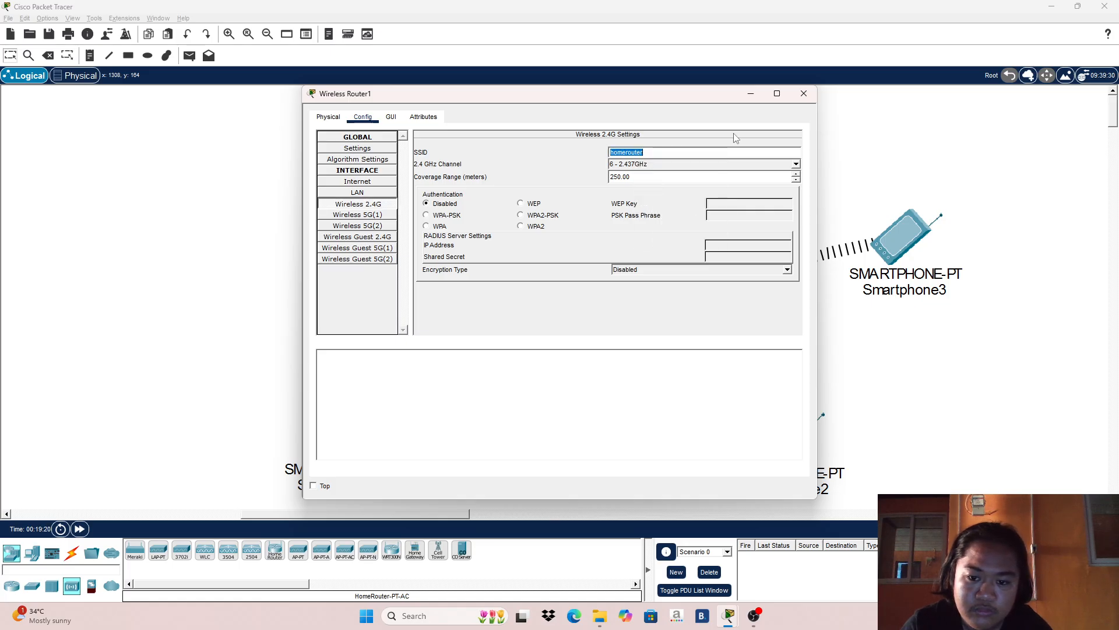
{"action": "left_click", "coordinate": [803, 93]}
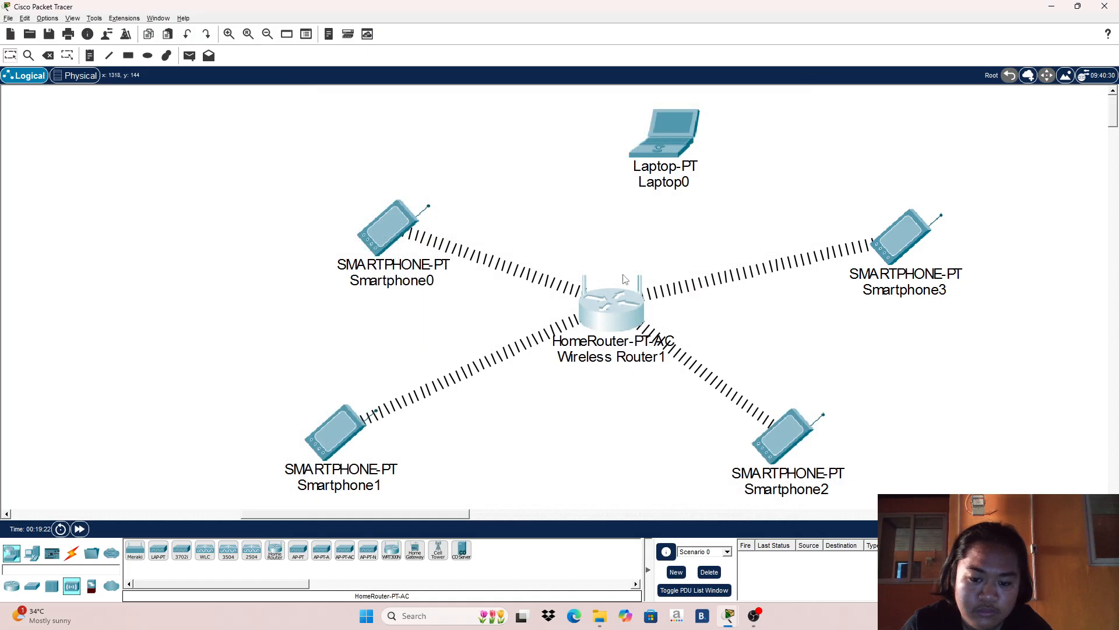
Step: Replace the SSID of Smartphone0's Wireless0 interface with the copied homerouter name
{"action": "left_click", "coordinate": [395, 220]}
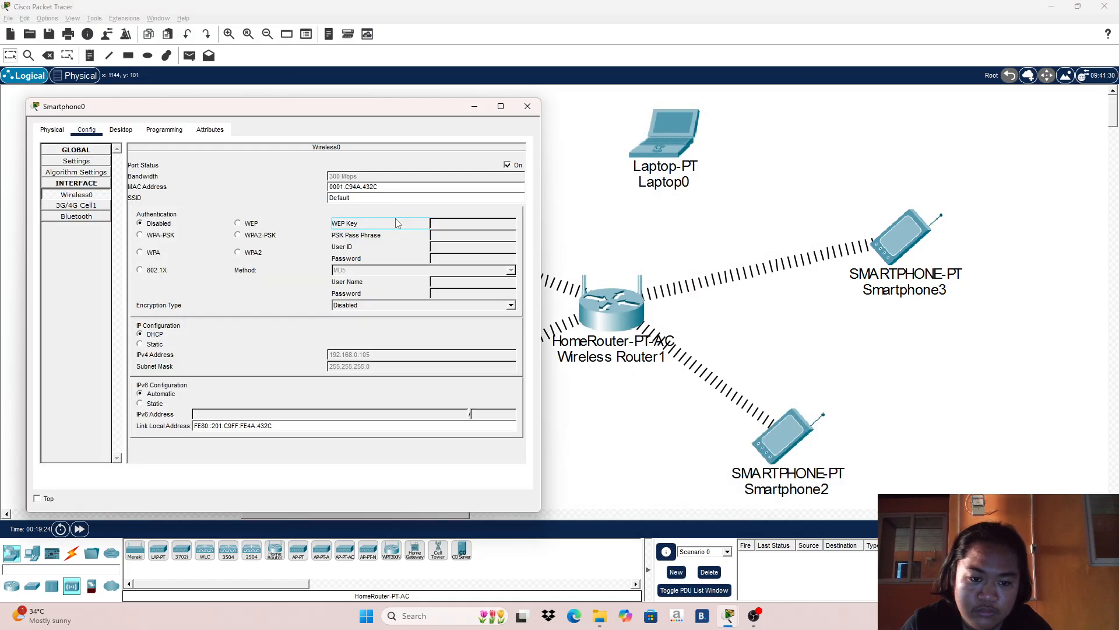
{"action": "double_click", "coordinate": [375, 198]}
{"action": "right_click", "coordinate": [375, 199]}
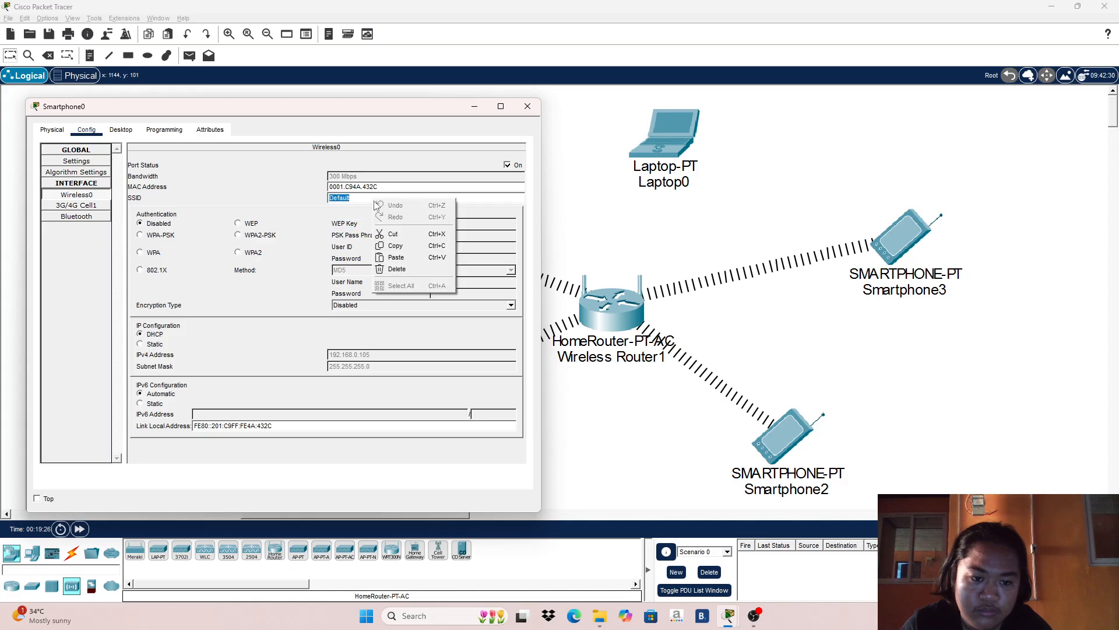
{"action": "left_click", "coordinate": [396, 258]}
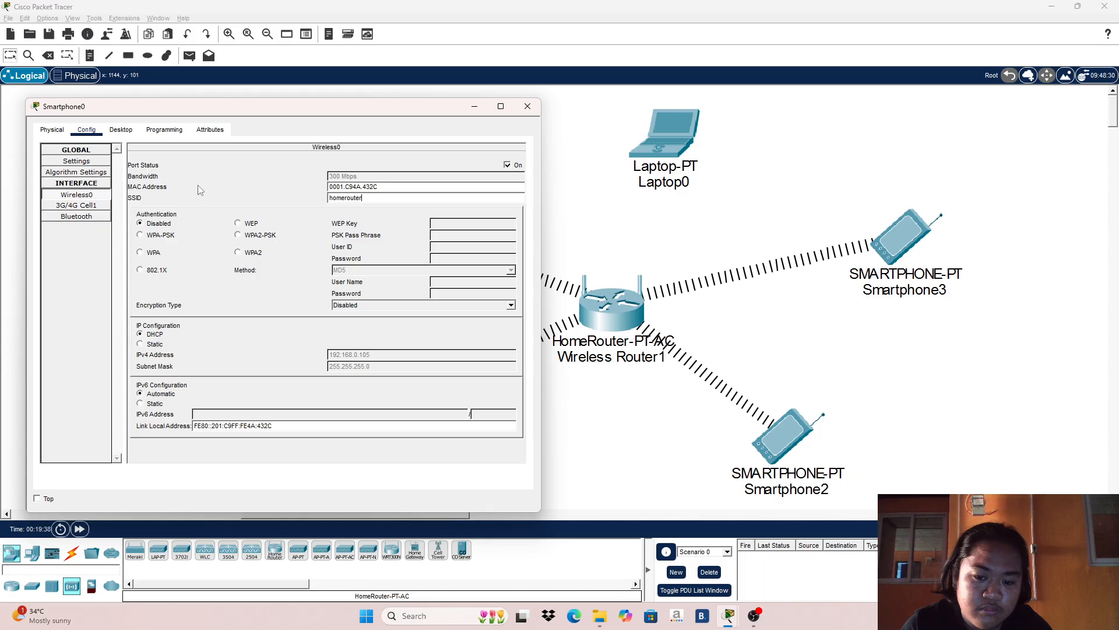
Step: Open Smartphone0's IP configuration and select the Wireless0 interface
{"action": "left_click", "coordinate": [120, 129]}
{"action": "left_click_drag", "start_coordinate": [158, 113], "coordinate": [505, 103]}
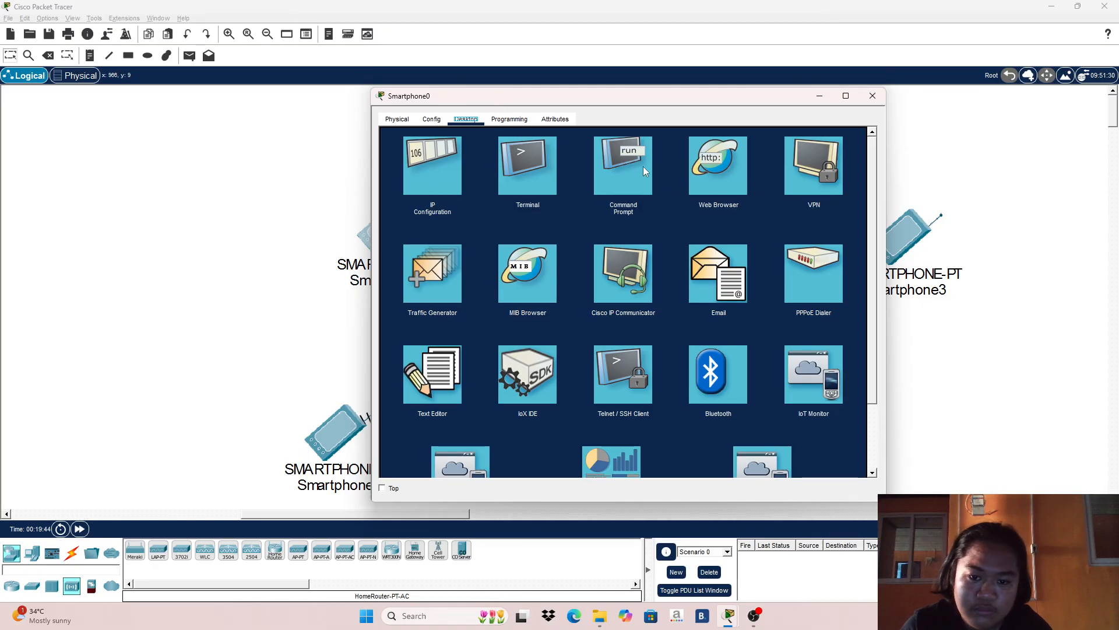
{"action": "left_click", "coordinate": [446, 149]}
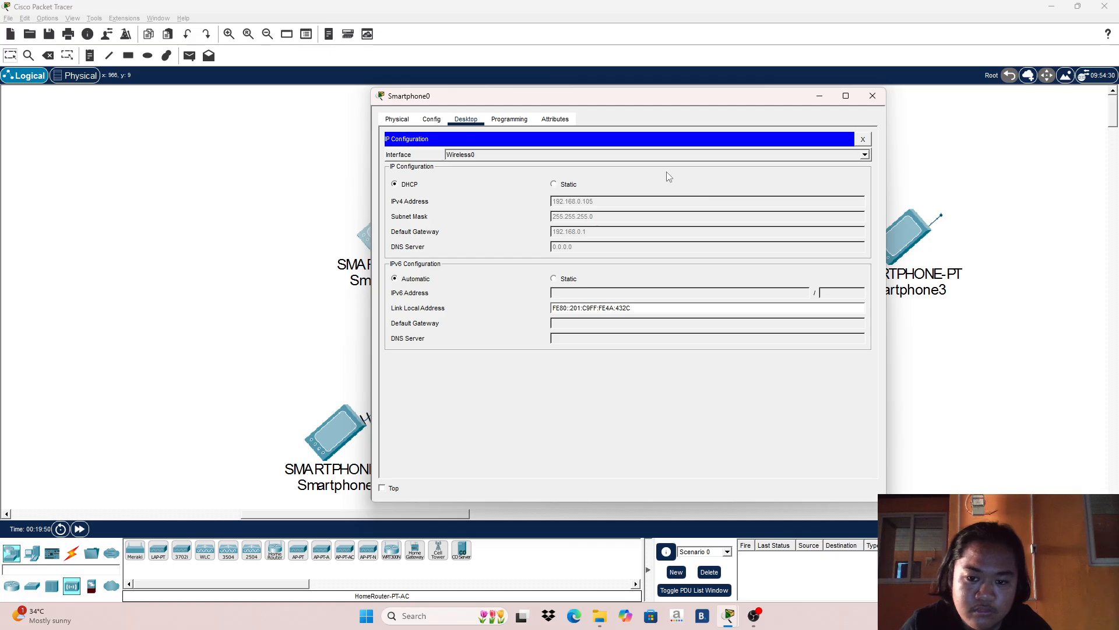
{"action": "left_click", "coordinate": [467, 156]}
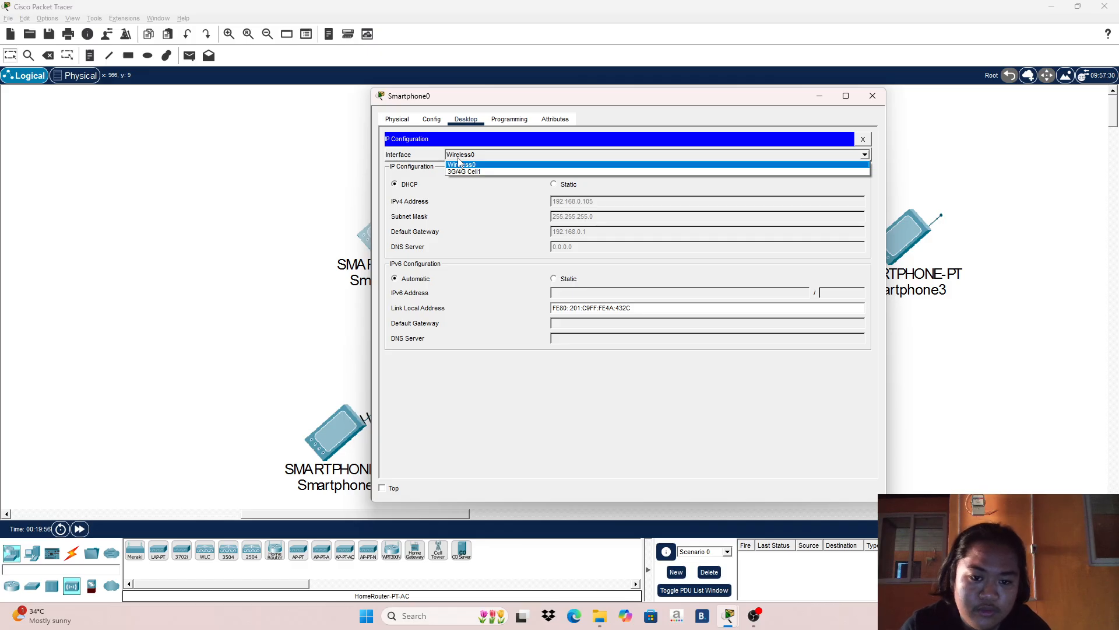
{"action": "left_click", "coordinate": [415, 158]}
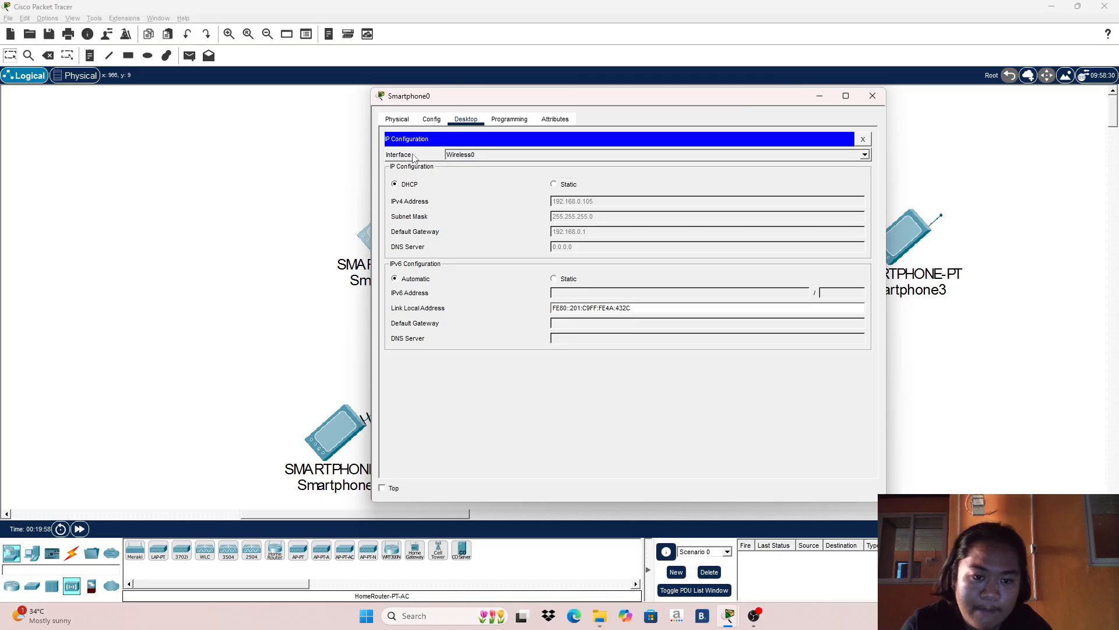
{"action": "left_click", "coordinate": [463, 156]}
{"action": "left_click", "coordinate": [463, 156]}
{"action": "left_click", "coordinate": [463, 156]}
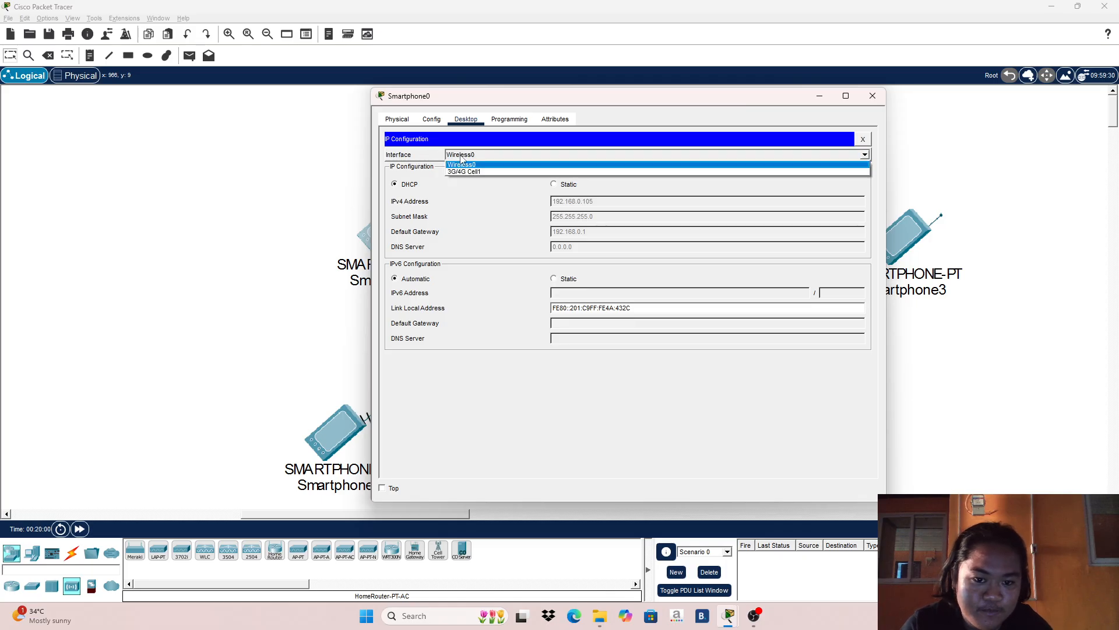
{"action": "left_click", "coordinate": [462, 167]}
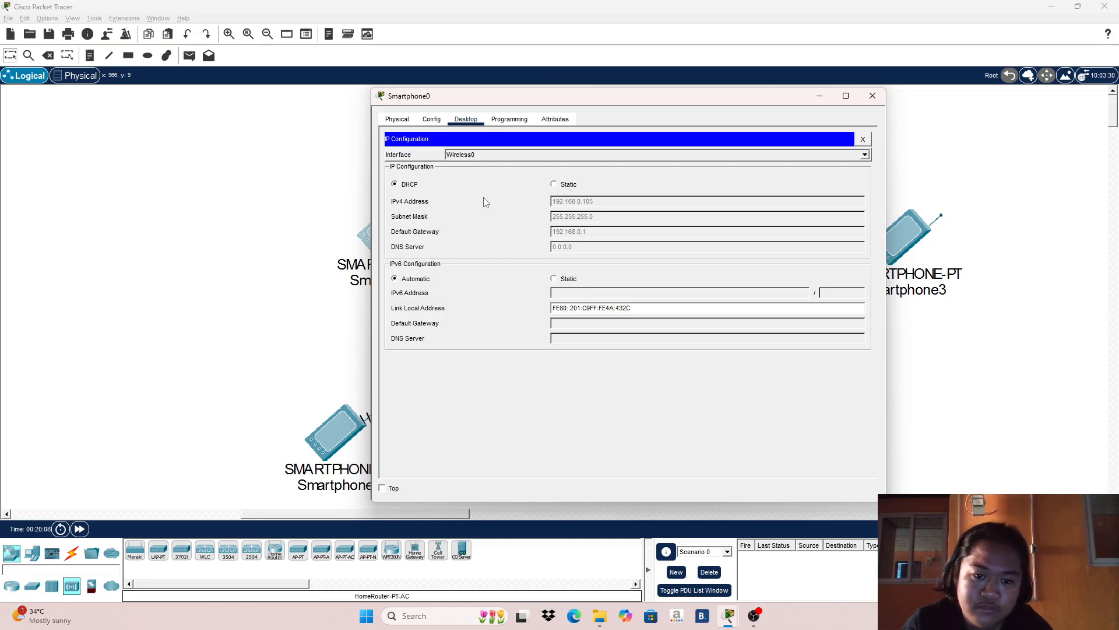
Step: Renew Smartphone0's IPv4 settings by switching the configuration to Static and back to DHCP
{"action": "left_click", "coordinate": [554, 185]}
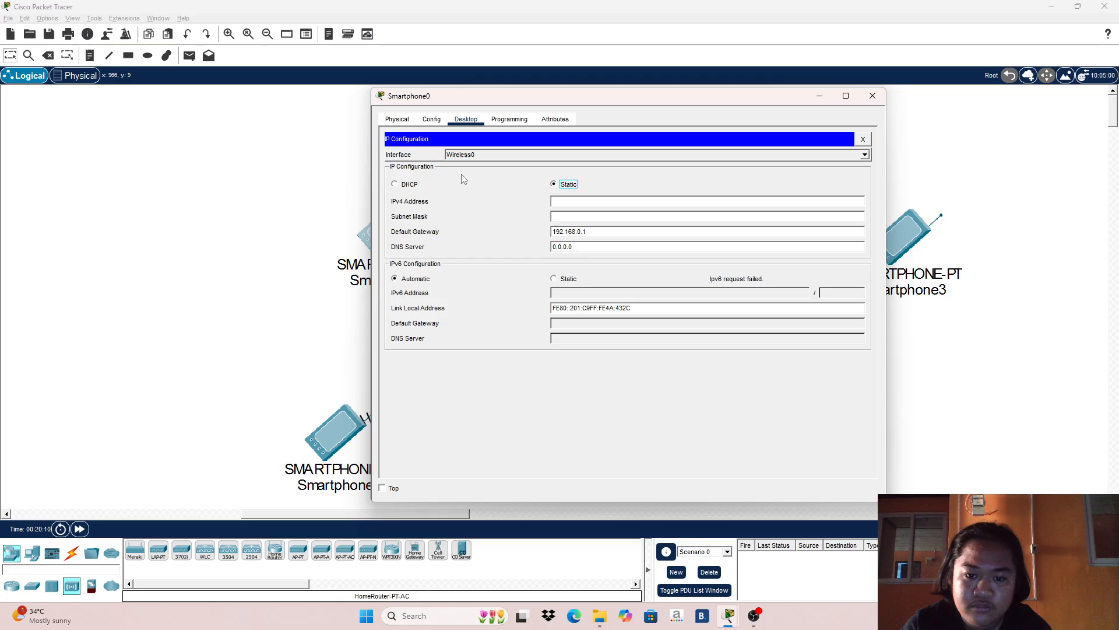
{"action": "left_click", "coordinate": [401, 183]}
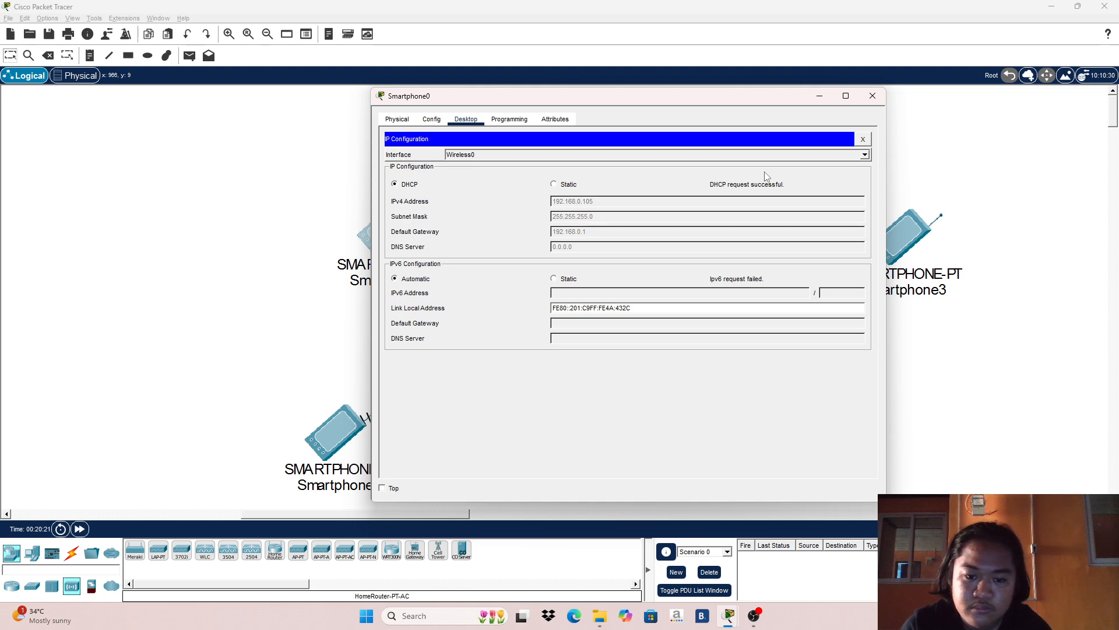
{"action": "left_click", "coordinate": [872, 96]}
Step: Replace the SSID of Smartphone3's Wireless0 interface with the copied homerouter name
{"action": "left_click", "coordinate": [922, 222]}
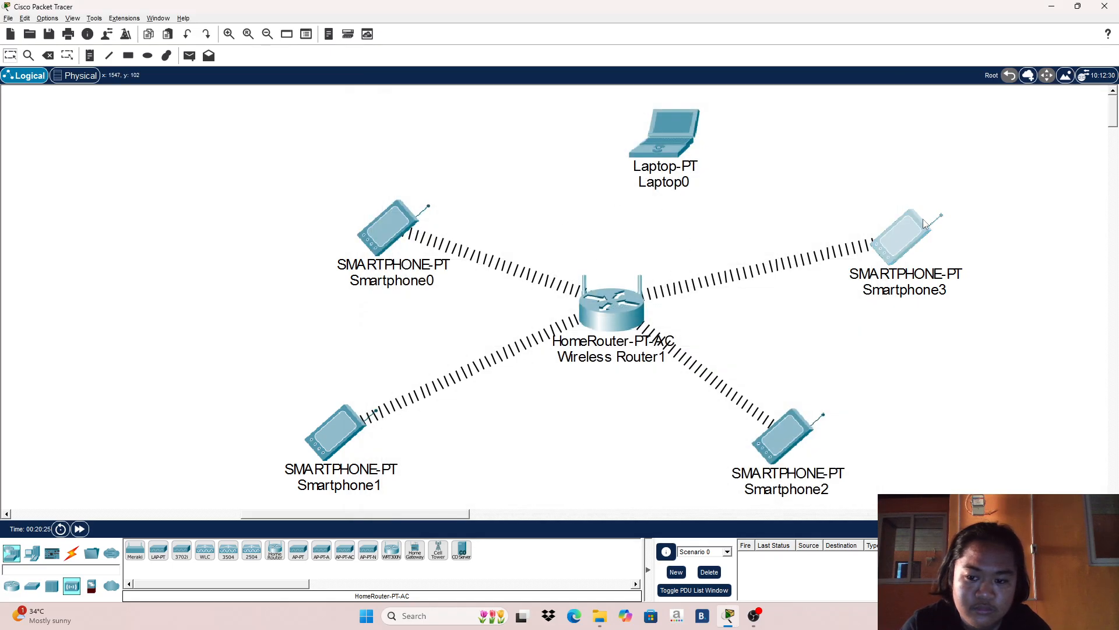
{"action": "left_click", "coordinate": [812, 95]}
{"action": "left_click", "coordinate": [911, 258]}
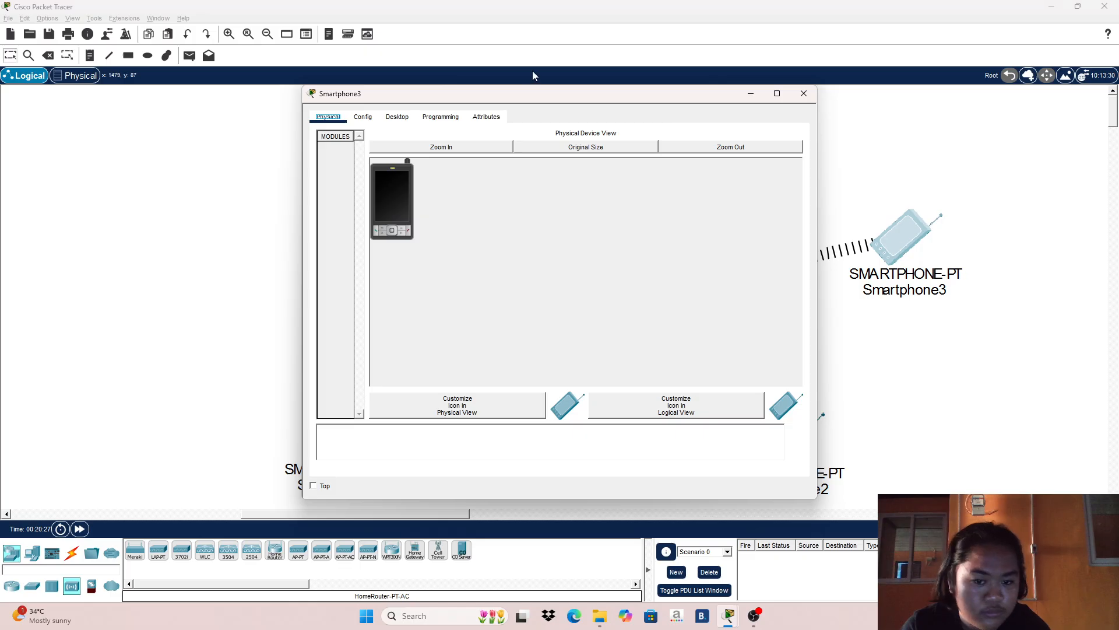
{"action": "left_click", "coordinate": [363, 118]}
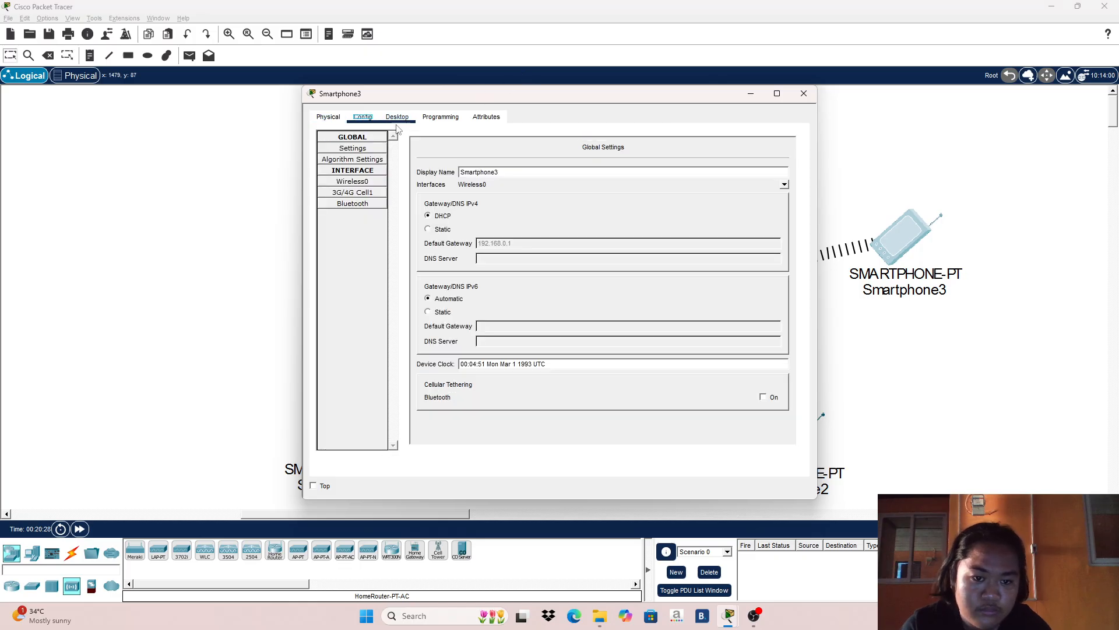
{"action": "left_click", "coordinate": [352, 181]}
{"action": "double_click", "coordinate": [683, 185]}
{"action": "right_click", "coordinate": [683, 185]}
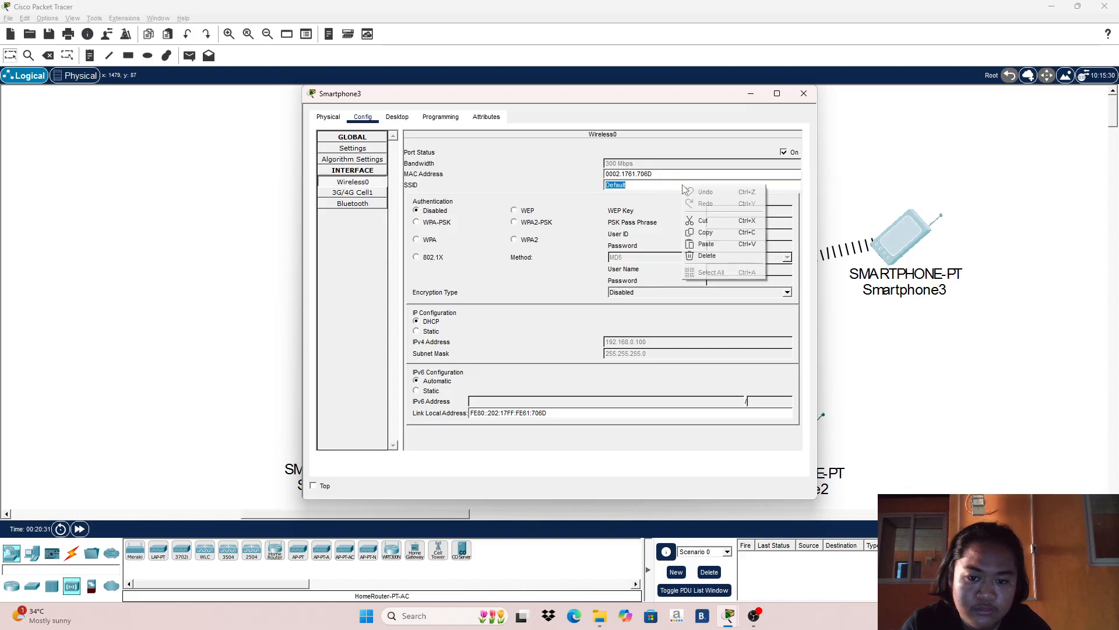
{"action": "left_click", "coordinate": [717, 249]}
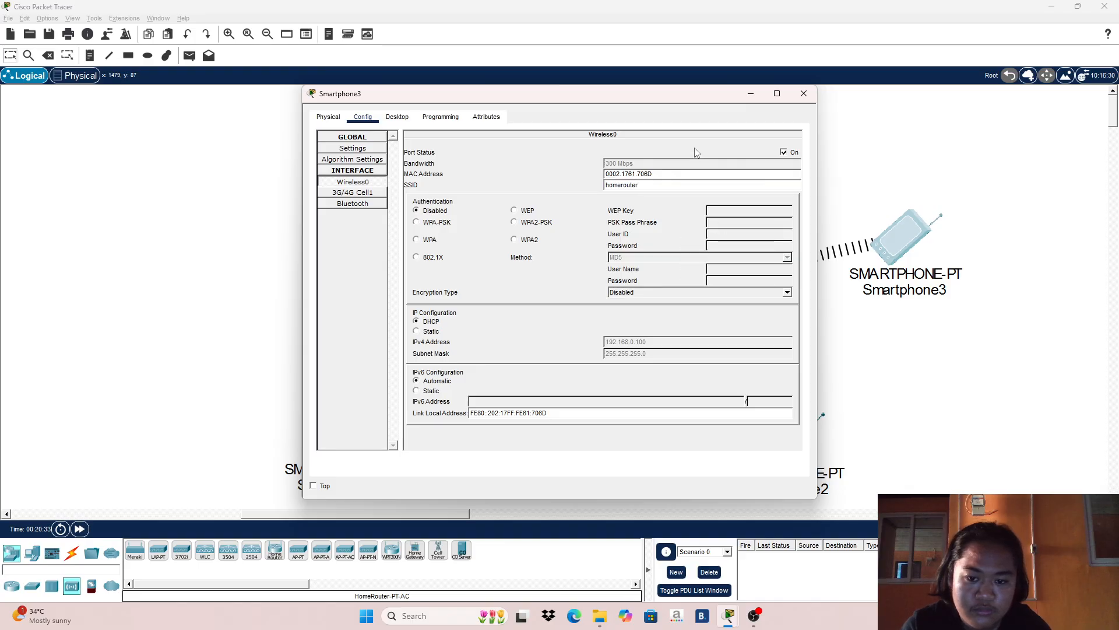
Step: Renew Smartphone3's IPv4 settings by switching its IP configuration to Static and back to DHCP
{"action": "left_click", "coordinate": [396, 122]}
{"action": "left_click", "coordinate": [379, 187]}
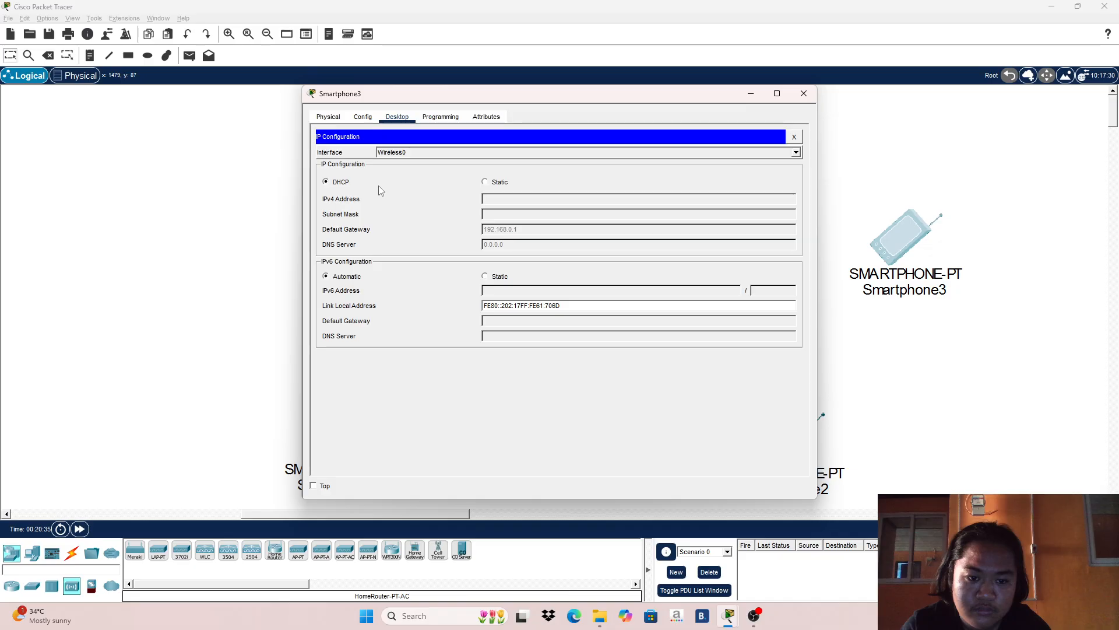
{"action": "left_click", "coordinate": [485, 182]}
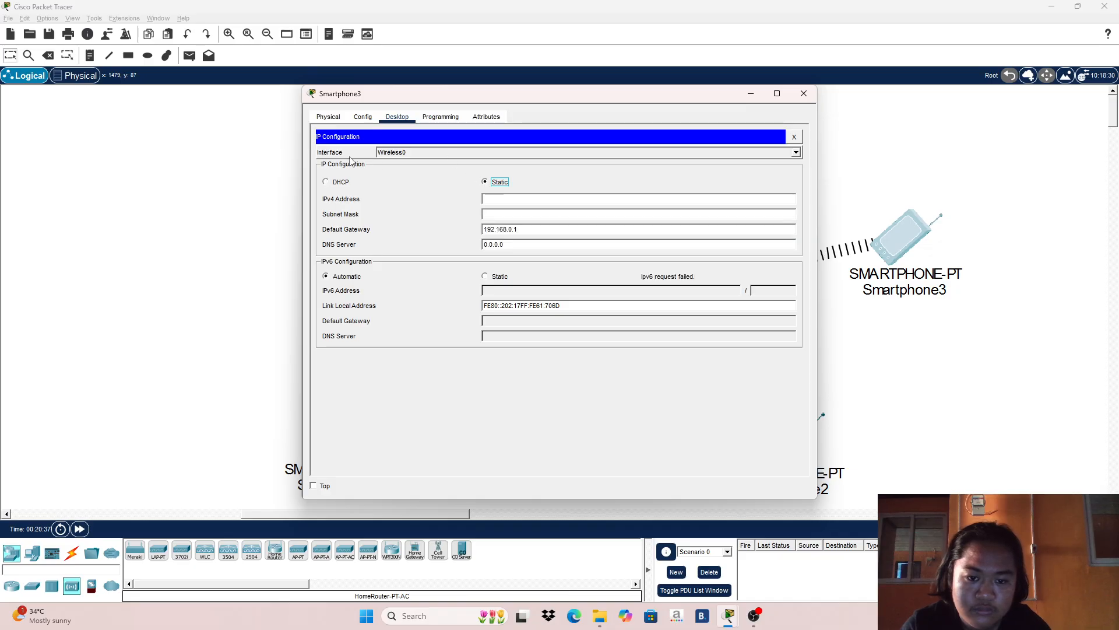
{"action": "left_click", "coordinate": [326, 181]}
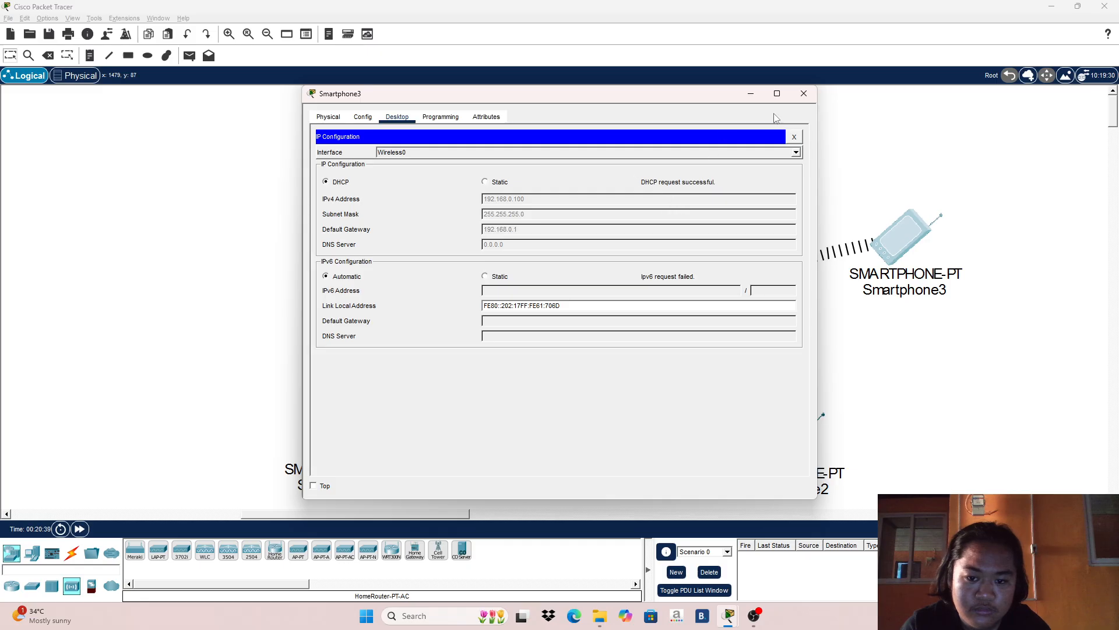
{"action": "left_click", "coordinate": [803, 95]}
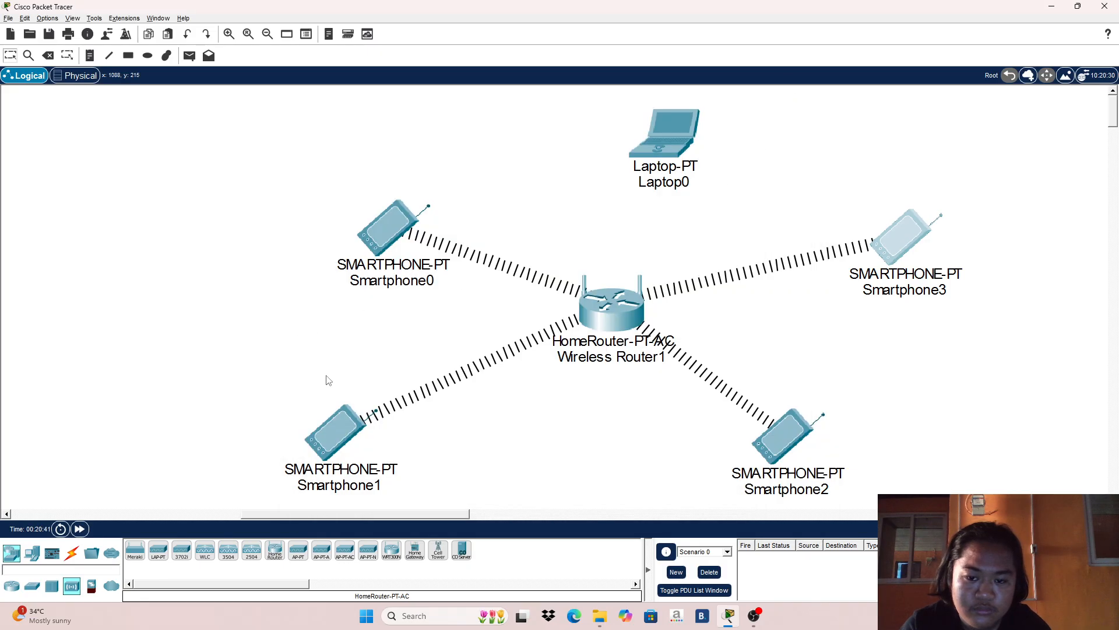
Step: Replace the SSID of Smartphone1's Wireless0 interface with the copied homerouter name
{"action": "double_click", "coordinate": [334, 426]}
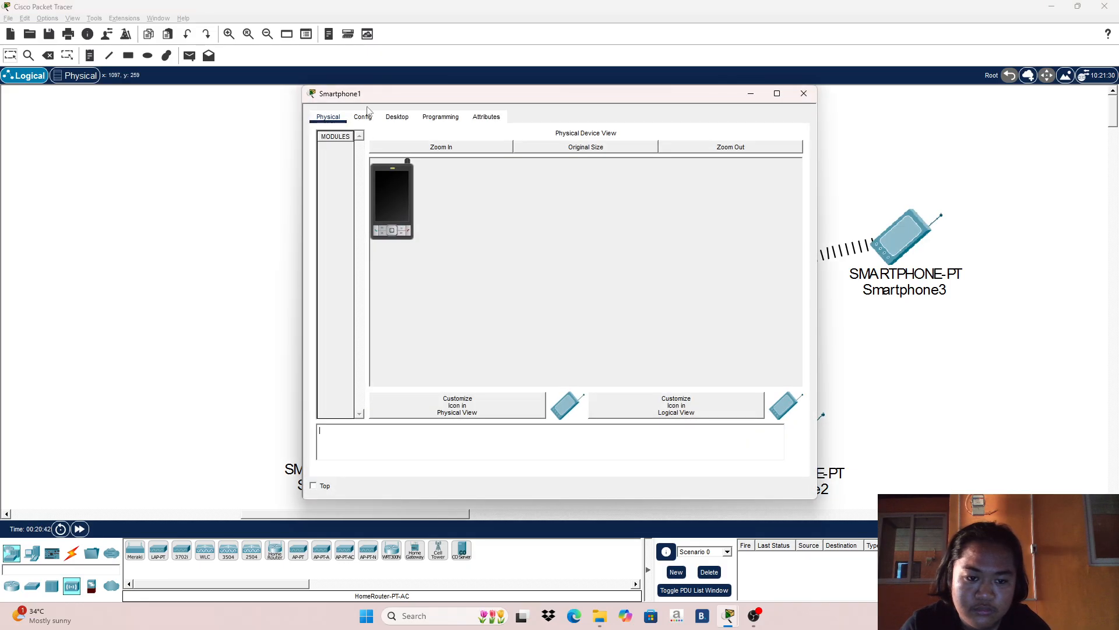
{"action": "left_click", "coordinate": [362, 117]}
{"action": "left_click", "coordinate": [352, 181]}
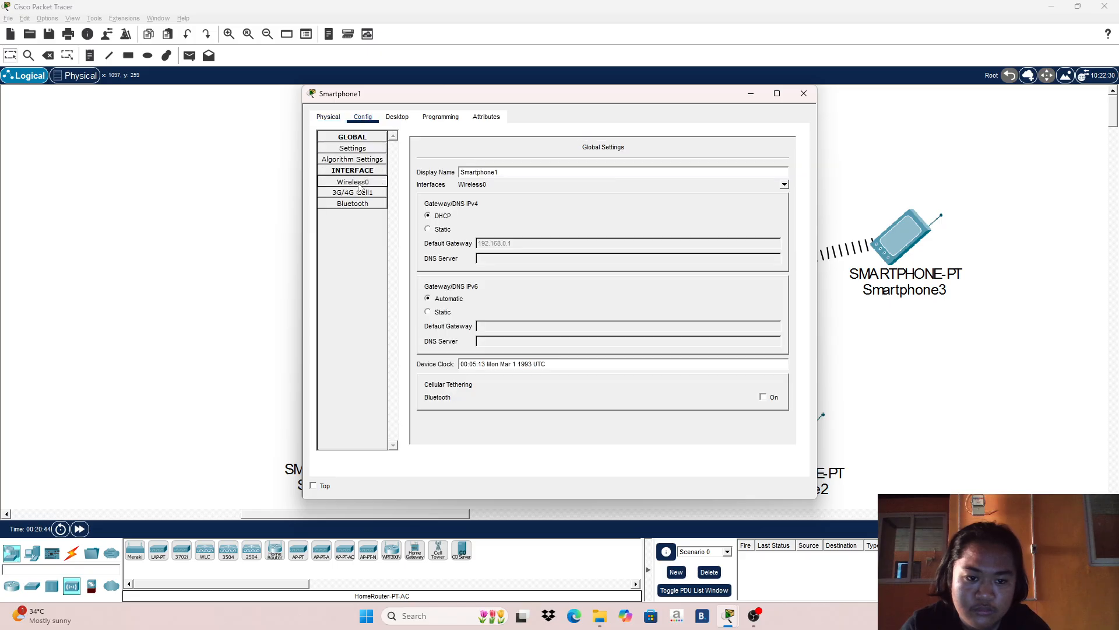
{"action": "double_click", "coordinate": [615, 185]}
{"action": "right_click", "coordinate": [614, 185]}
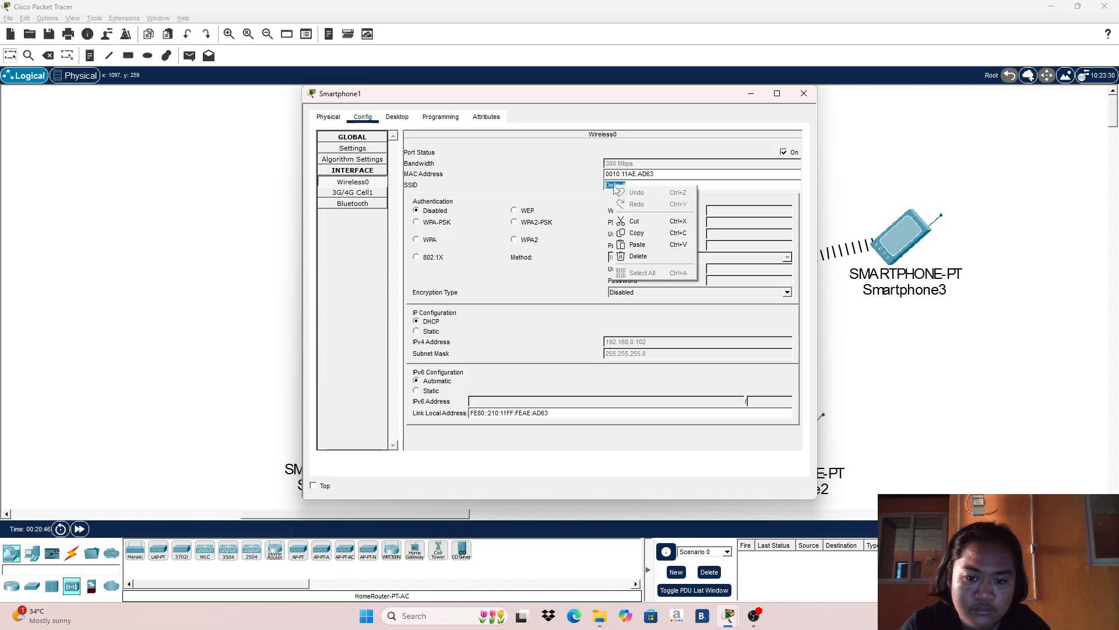
{"action": "left_click", "coordinate": [653, 247]}
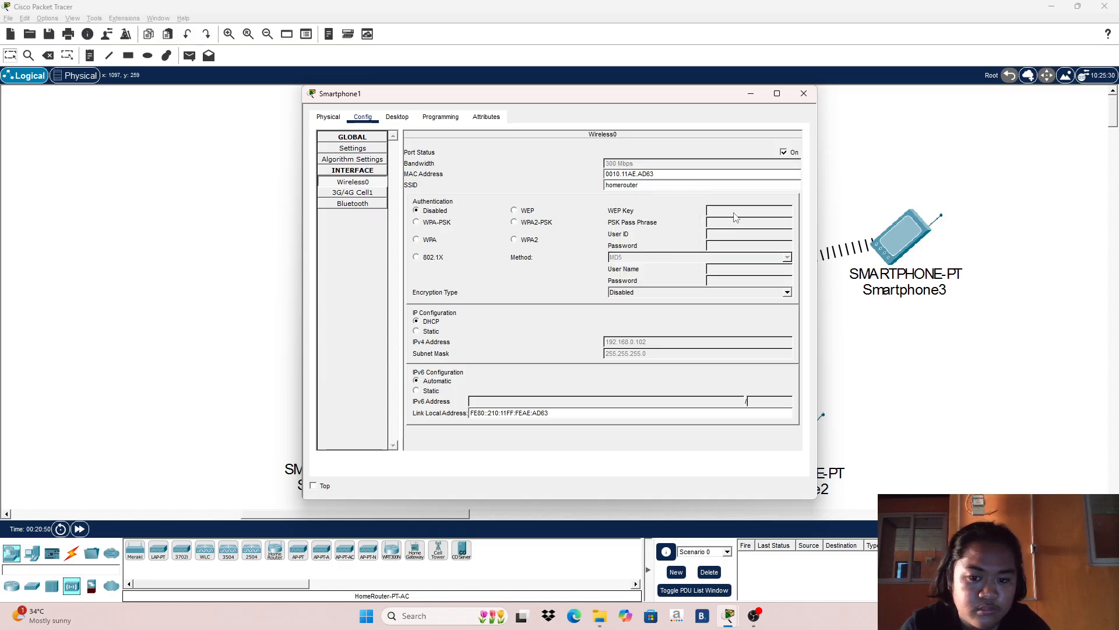
{"action": "left_click", "coordinate": [662, 208]}
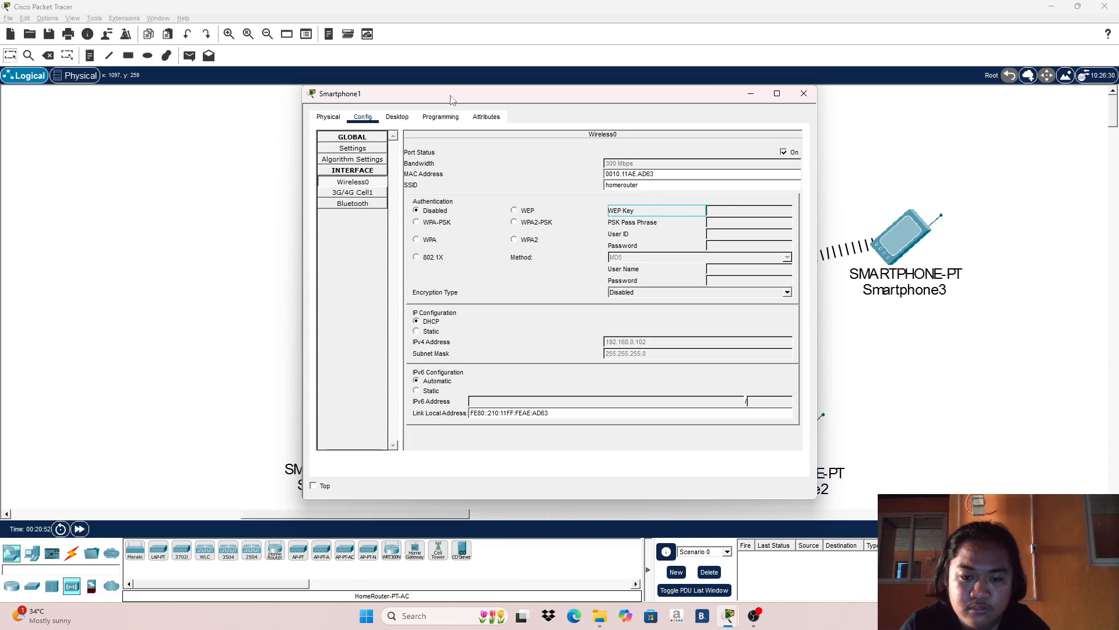
Step: Request an IPv4 address for Smartphone1's Wireless0 interface using DHCP in its IP configuration
{"action": "left_click", "coordinate": [394, 117]}
{"action": "left_click", "coordinate": [376, 160]}
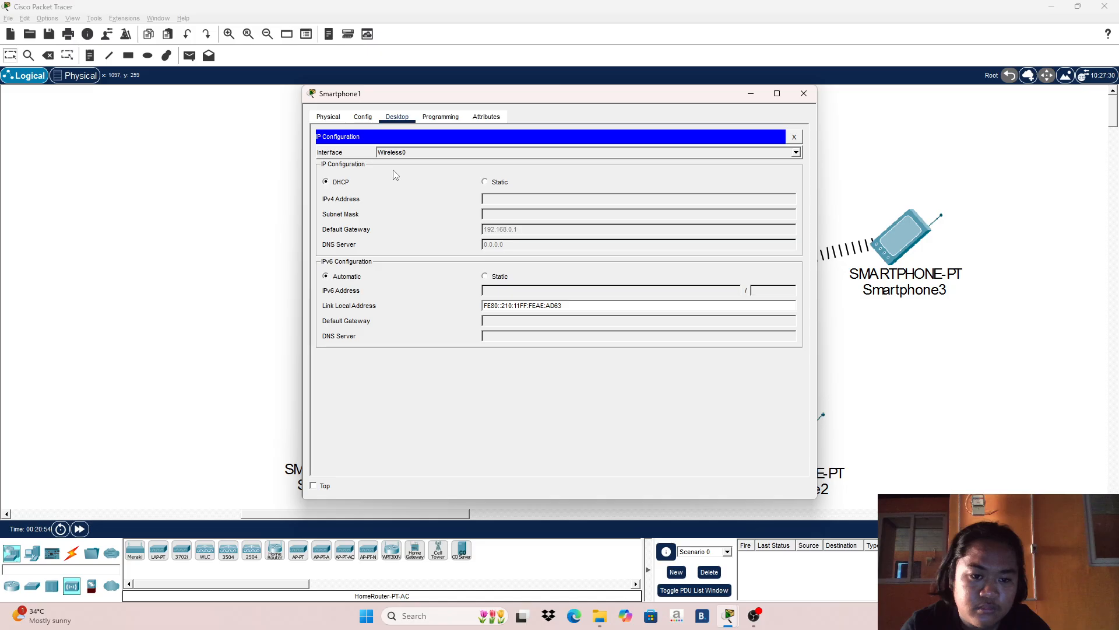
{"action": "left_click", "coordinate": [332, 182]}
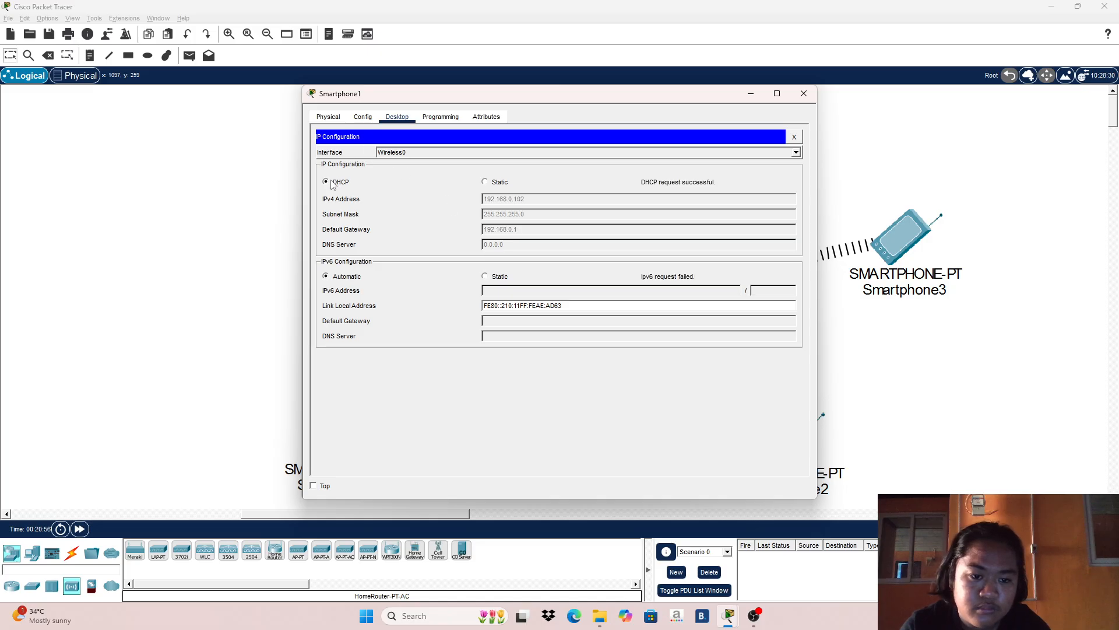
{"action": "left_click", "coordinate": [804, 94]}
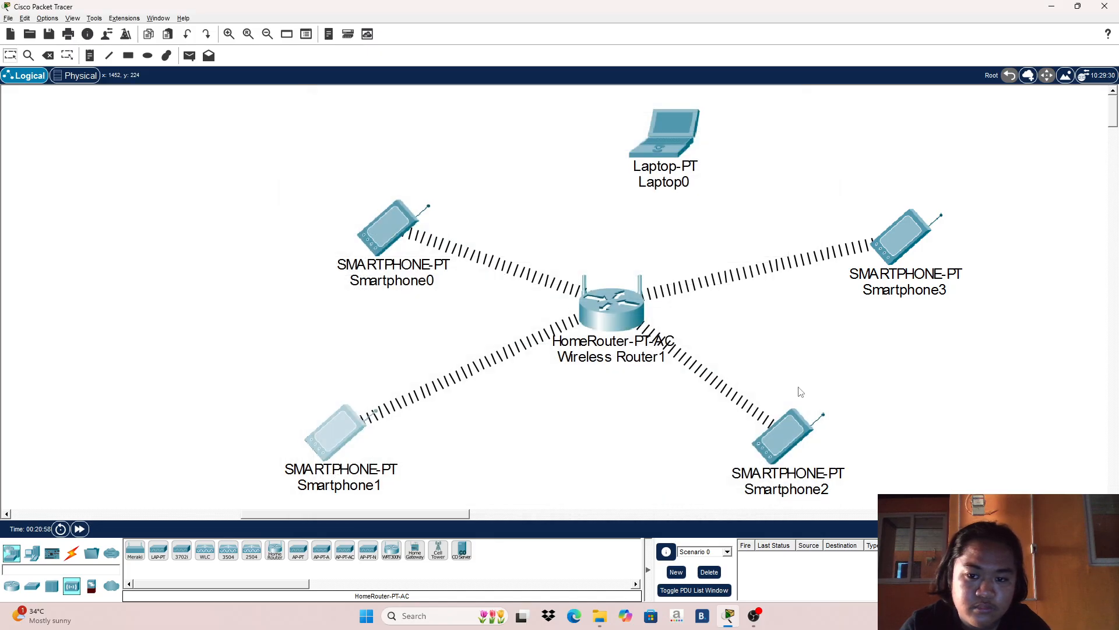
Step: Replace the SSID of Smartphone2's Wireless0 interface with the copied homerouter name
{"action": "left_click", "coordinate": [793, 417]}
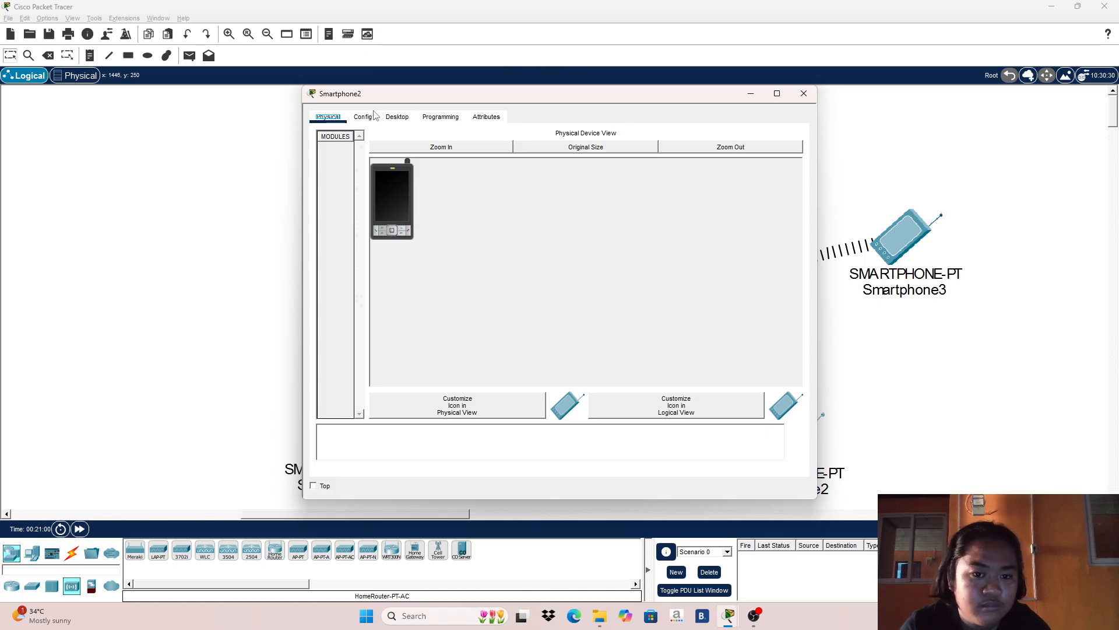
{"action": "left_click", "coordinate": [364, 116]}
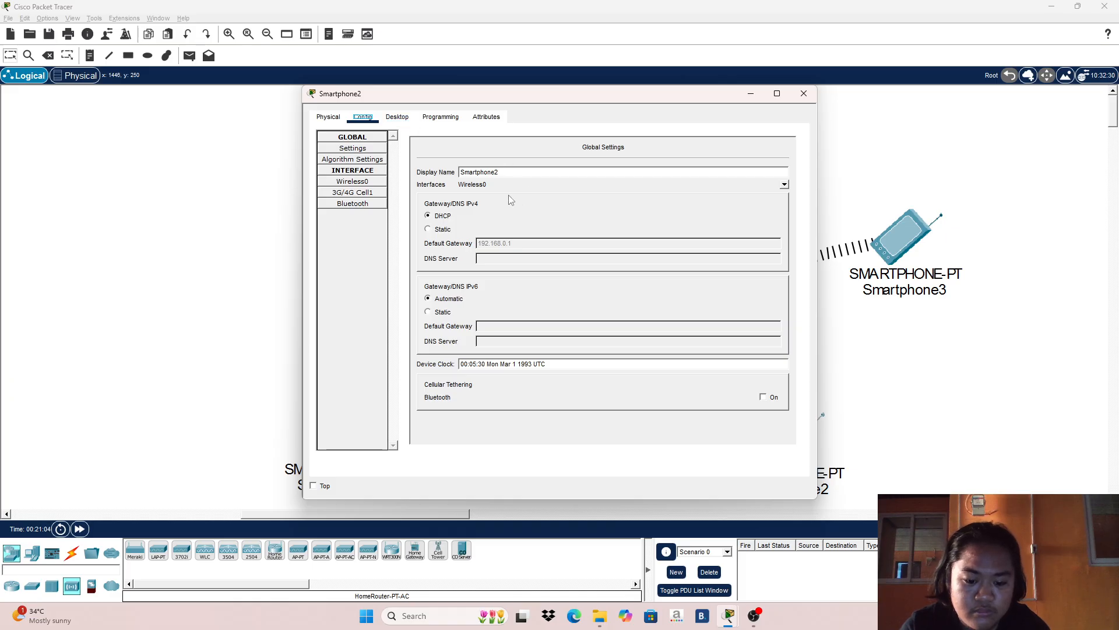
{"action": "left_click", "coordinate": [352, 182]}
{"action": "double_click", "coordinate": [659, 184]}
{"action": "right_click", "coordinate": [666, 183]}
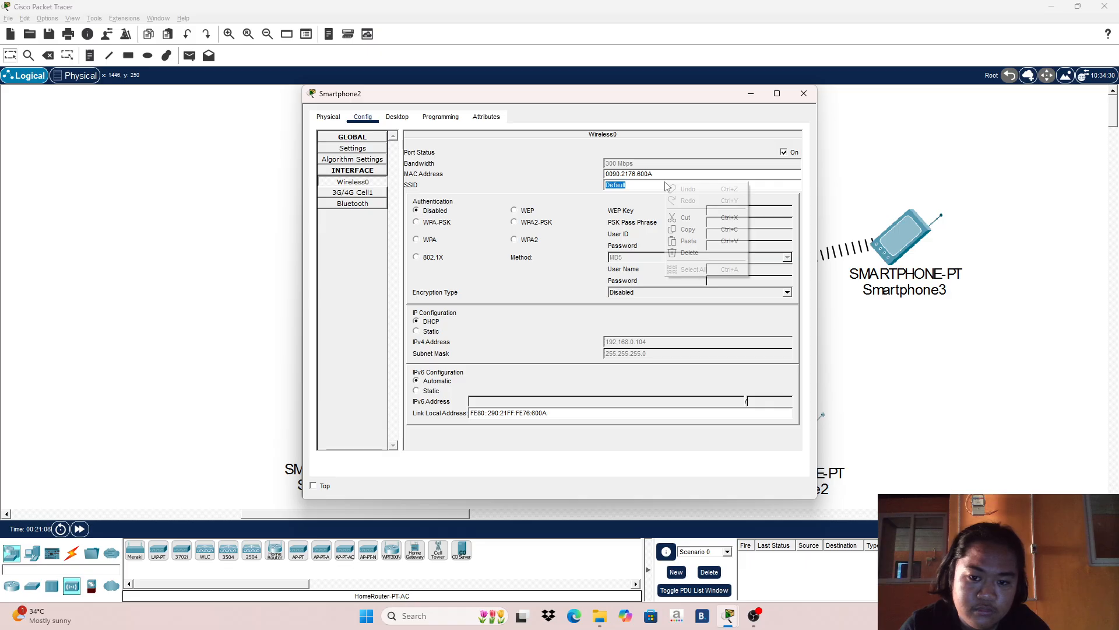
{"action": "left_click", "coordinate": [690, 242]}
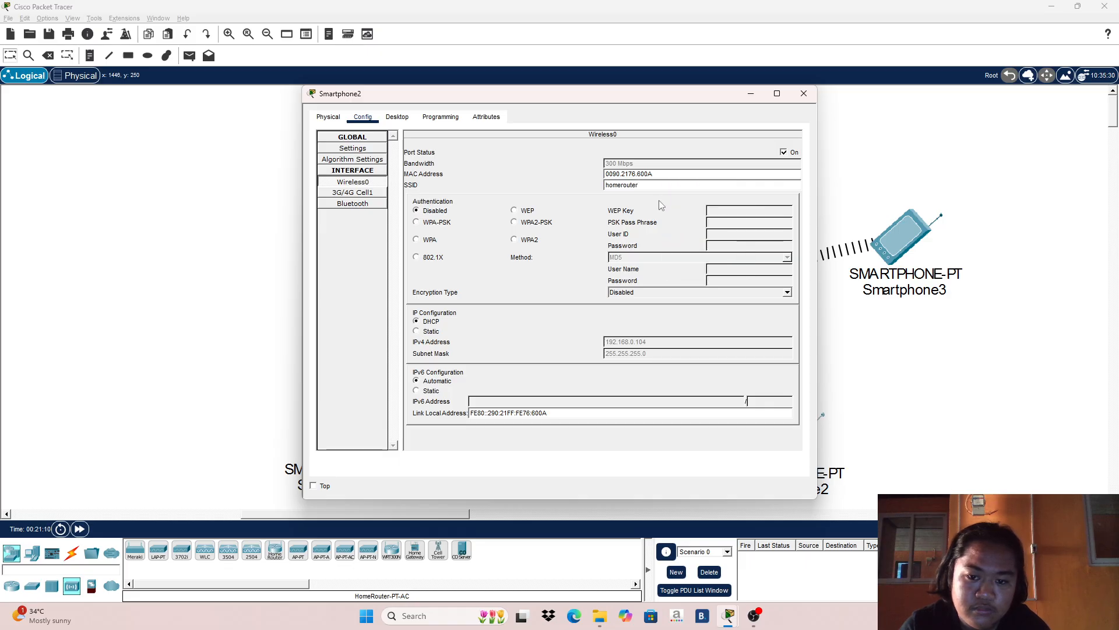
Step: Request an IPv4 address for Smartphone2's Wireless0 interface using DHCP in its IP configuration
{"action": "left_click", "coordinate": [404, 119]}
{"action": "left_click", "coordinate": [371, 157]}
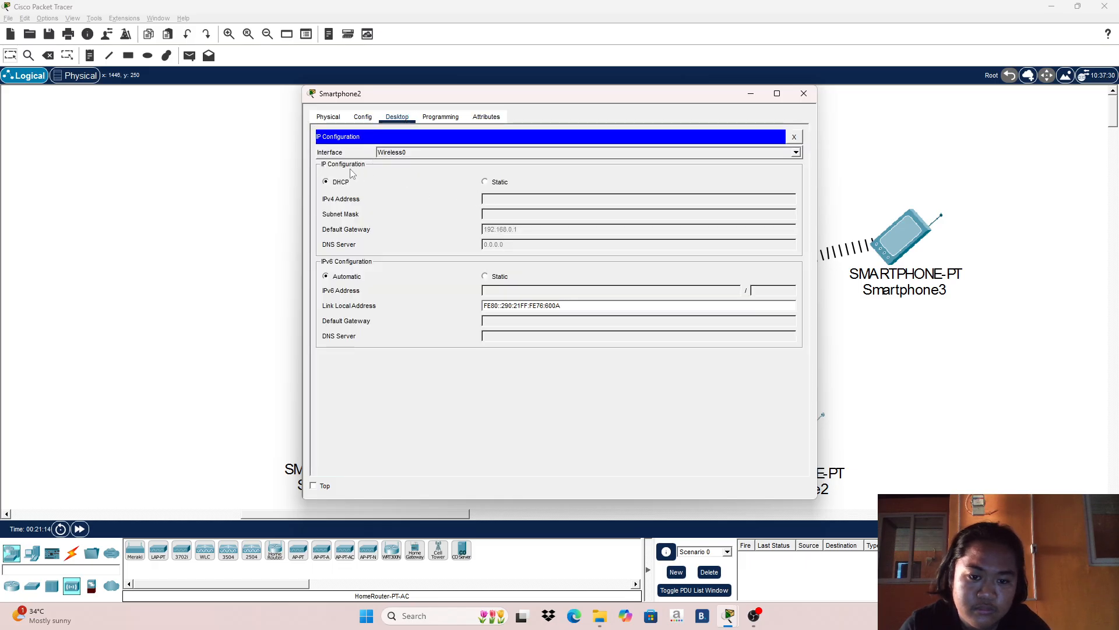
{"action": "left_click", "coordinate": [326, 182]}
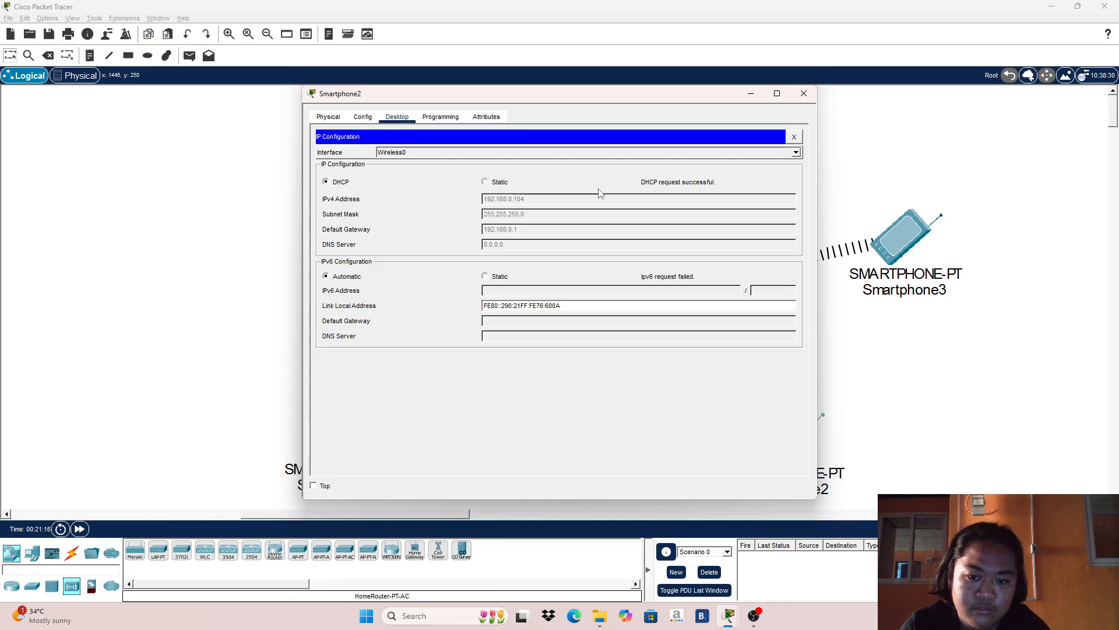
{"action": "left_click", "coordinate": [804, 93]}
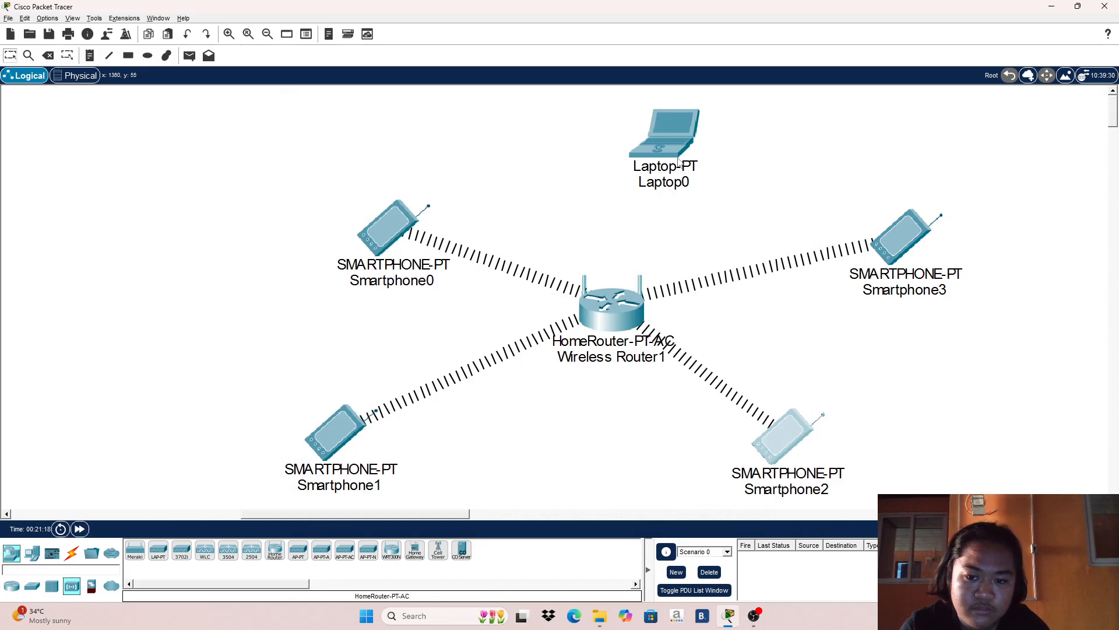
Step: Shift Laptop0 slightly in the workspace and open its physical device view at original size
{"action": "mouse_move", "coordinate": [657, 175]}
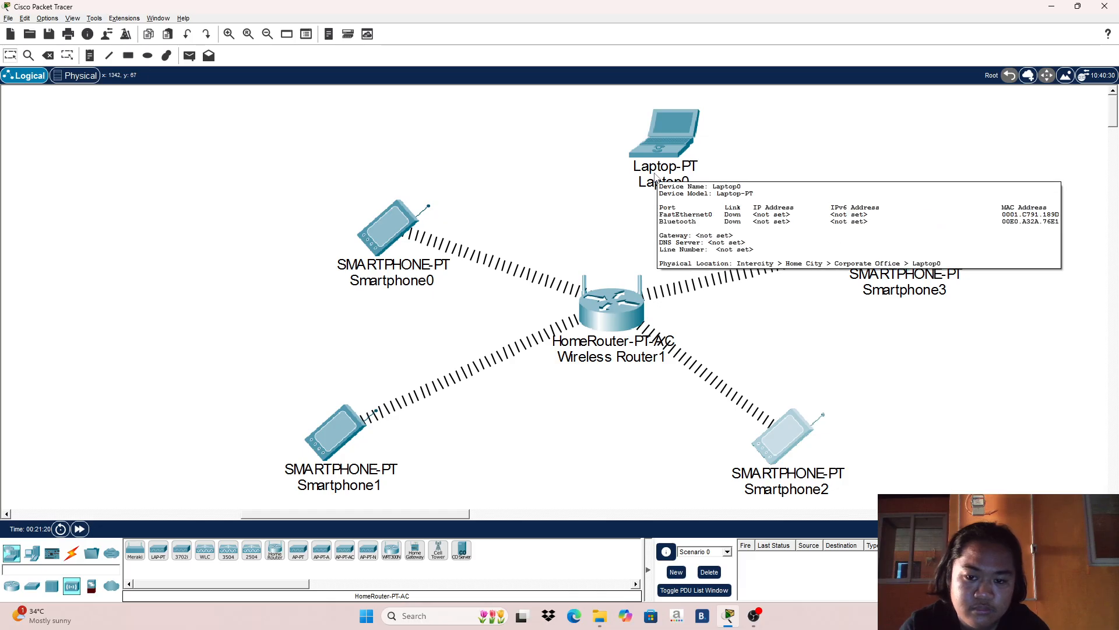
{"action": "left_click_drag", "start_coordinate": [662, 140], "coordinate": [647, 152]}
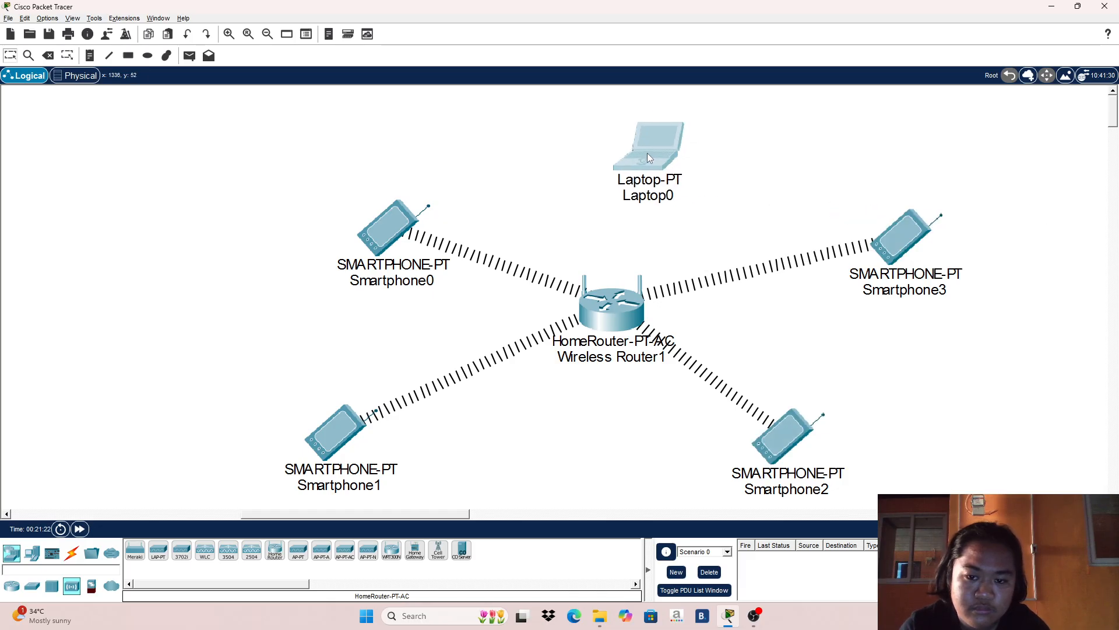
{"action": "left_click", "coordinate": [647, 156]}
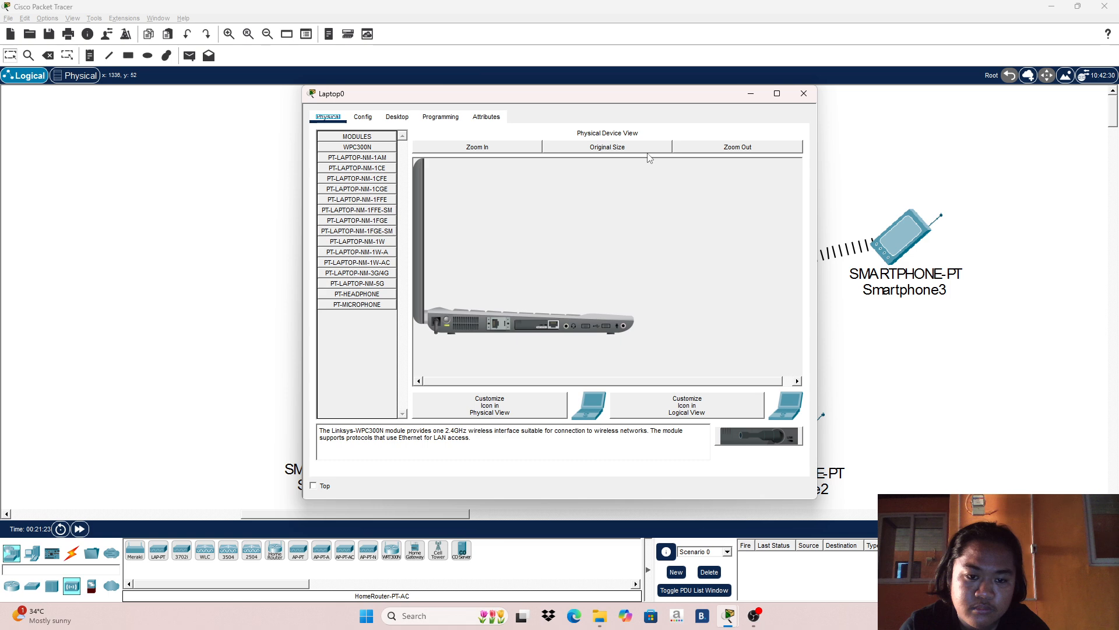
{"action": "left_click", "coordinate": [648, 152]}
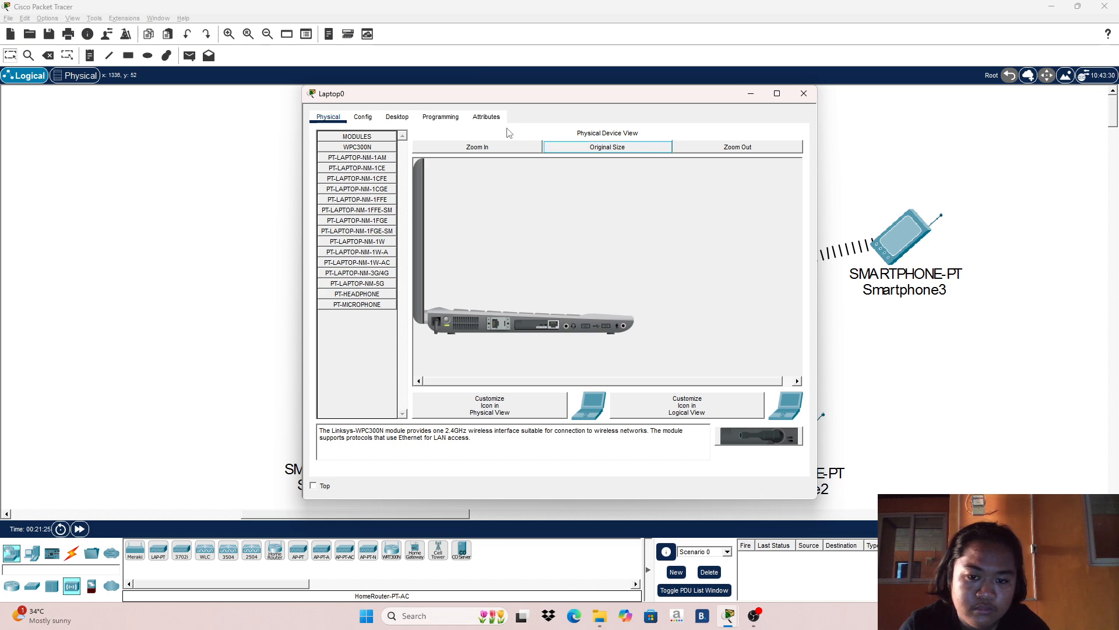
{"action": "left_click", "coordinate": [476, 148]}
{"action": "left_click", "coordinate": [605, 147]}
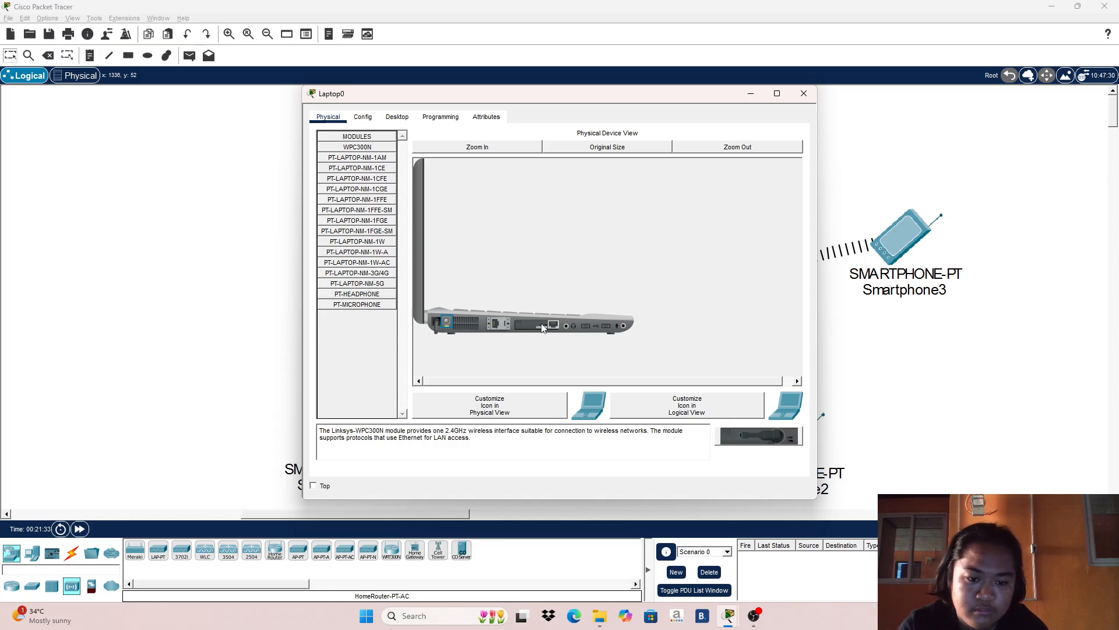
Step: Try to remove the PT-LAPTOP-NM-1CFE module from Laptop0 while it is powered on
{"action": "mouse_move", "coordinate": [541, 324]}
{"action": "left_mouse_down"}
{"action": "mouse_move", "coordinate": [564, 321]}
{"action": "mouse_move", "coordinate": [540, 327]}
{"action": "left_mouse_up"}
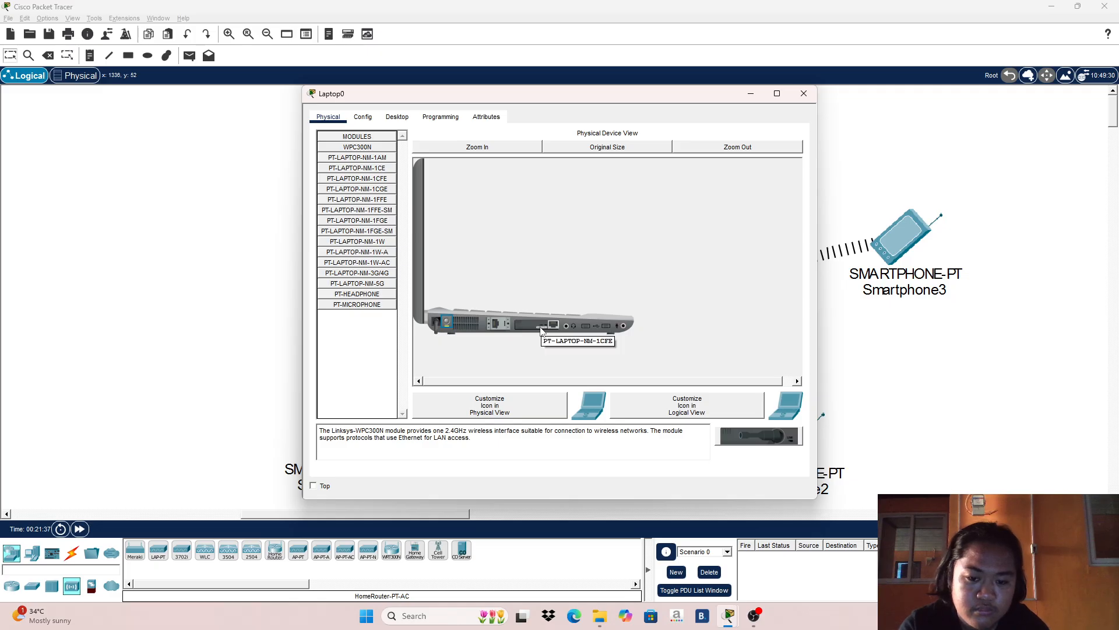
{"action": "left_click_drag", "start_coordinate": [541, 328], "coordinate": [761, 442]}
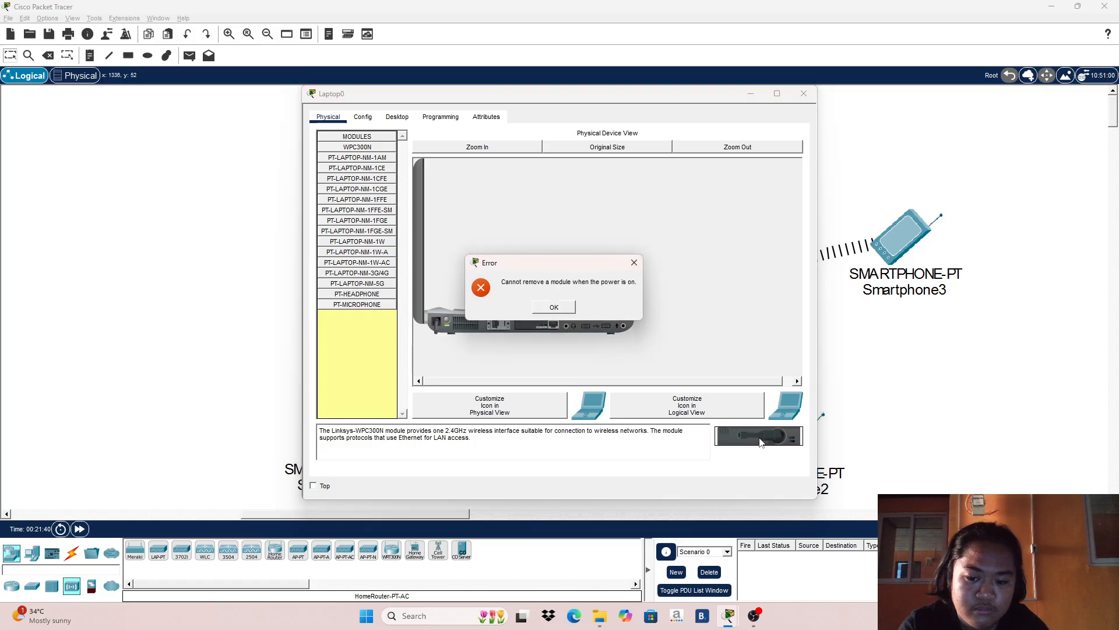
{"action": "left_click", "coordinate": [559, 307]}
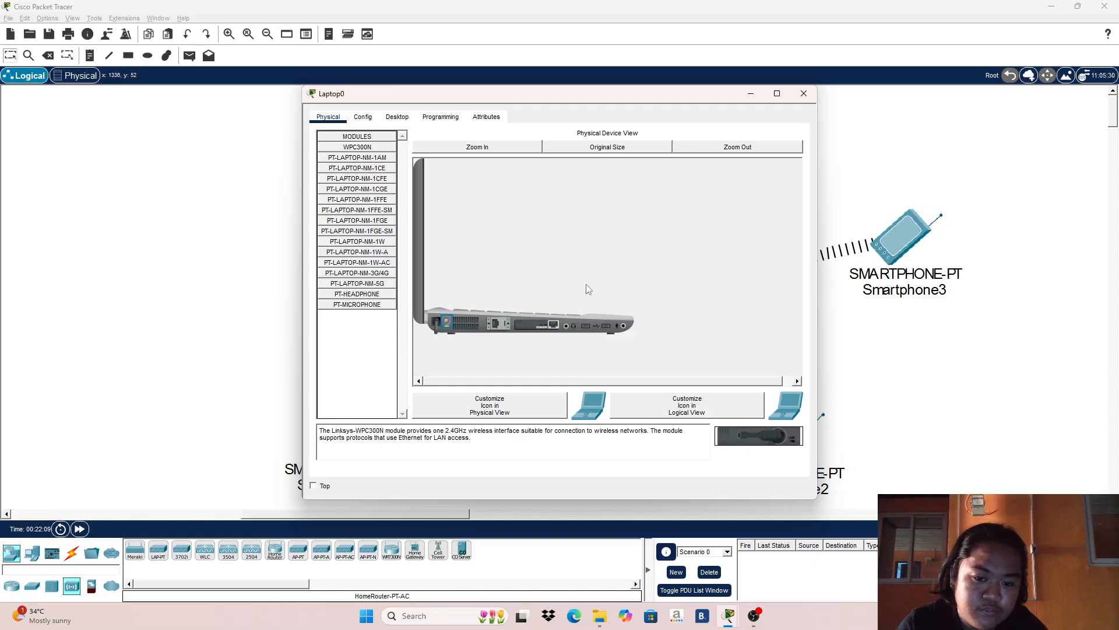
Step: Replace Laptop0's PT-LAPTOP-NM-1CFE module with the WPC300N wireless module and close the device window
{"action": "left_click_drag", "start_coordinate": [547, 321], "coordinate": [752, 443]}
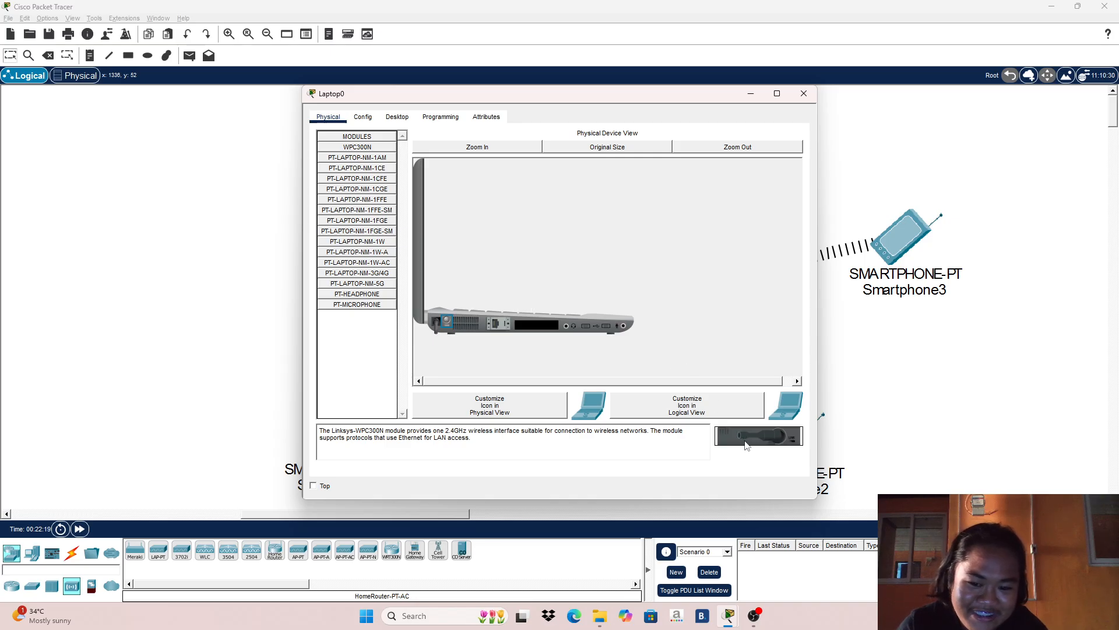
{"action": "left_click_drag", "start_coordinate": [746, 446], "coordinate": [536, 331]}
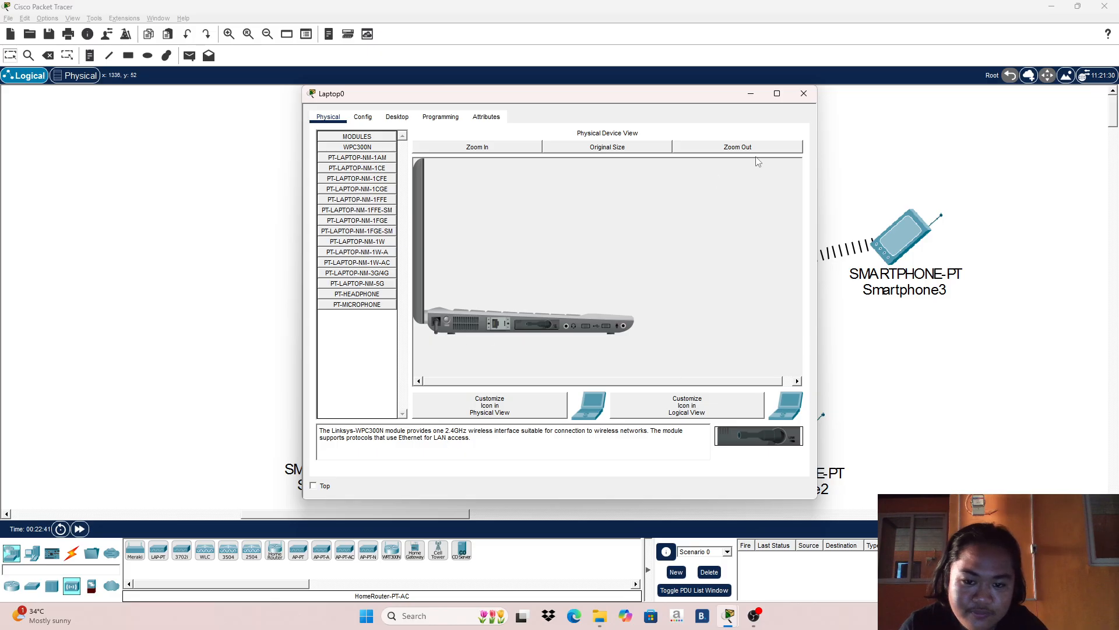
{"action": "left_click", "coordinate": [800, 98]}
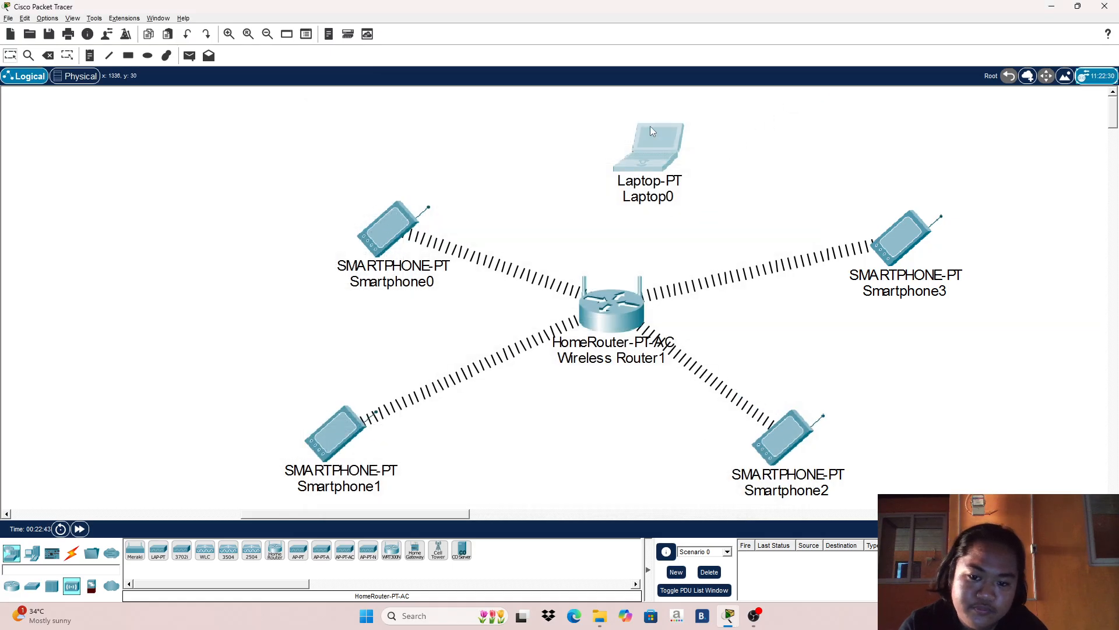
Step: Reposition Laptop0 above the router and switch its power on in the physical device view
{"action": "mouse_move", "coordinate": [659, 121]}
{"action": "left_mouse_down"}
{"action": "mouse_move", "coordinate": [665, 128]}
{"action": "mouse_move", "coordinate": [633, 146]}
{"action": "mouse_move", "coordinate": [663, 107]}
{"action": "mouse_move", "coordinate": [678, 114]}
{"action": "left_mouse_up"}
{"action": "left_click", "coordinate": [805, 145]}
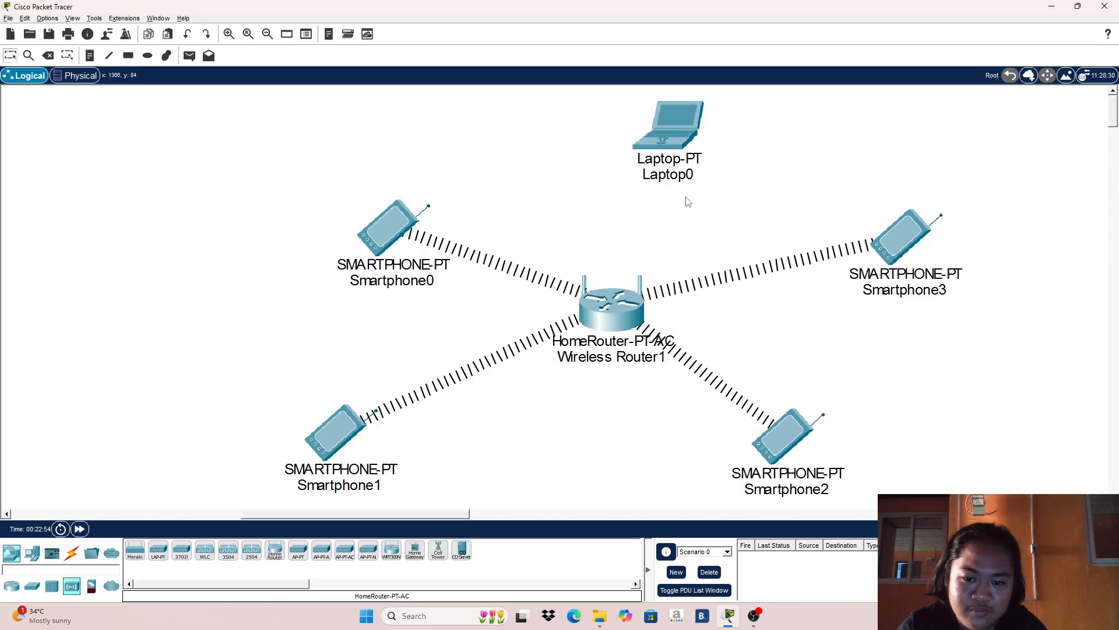
{"action": "double_click", "coordinate": [681, 126]}
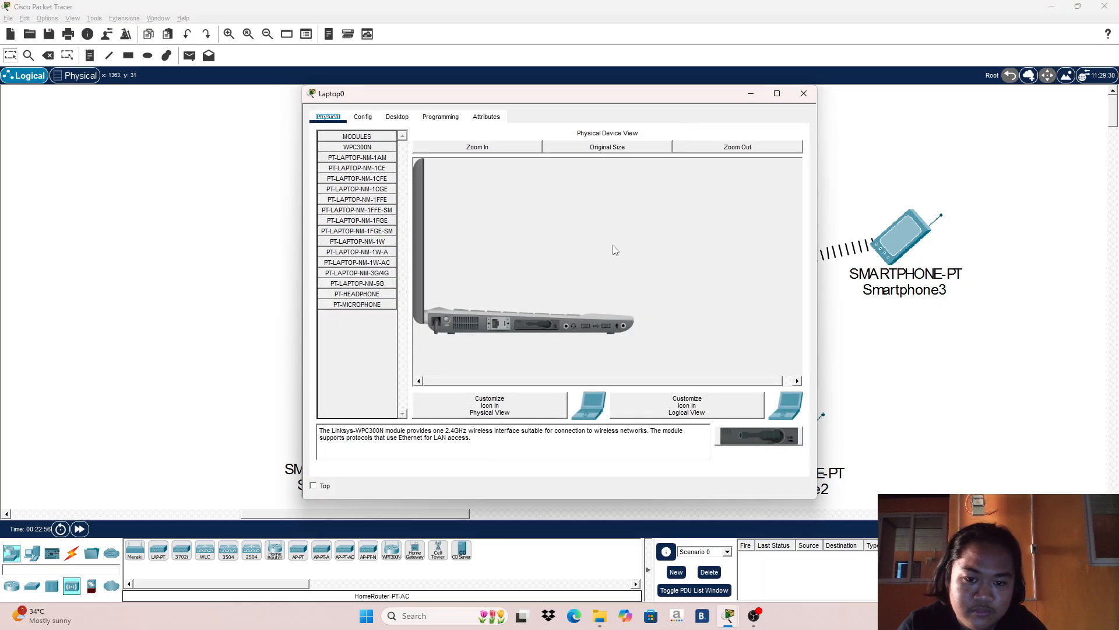
{"action": "left_click", "coordinate": [448, 318]}
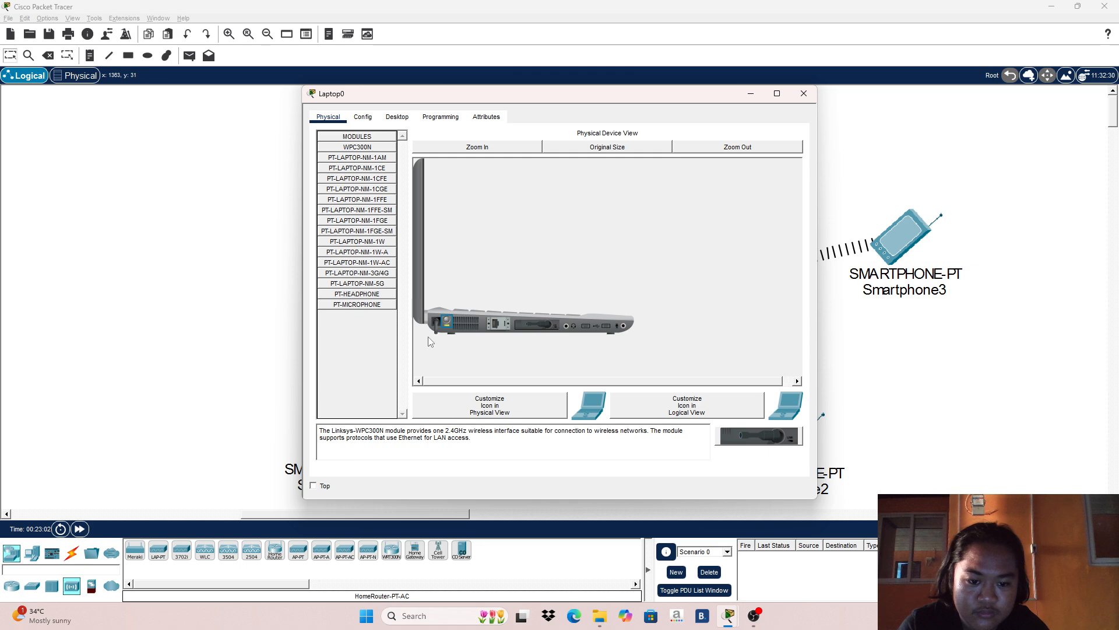
{"action": "left_click", "coordinate": [475, 147]}
{"action": "scroll", "coordinate": [480, 262], "scroll_direction": "down", "scroll_amount": 3}
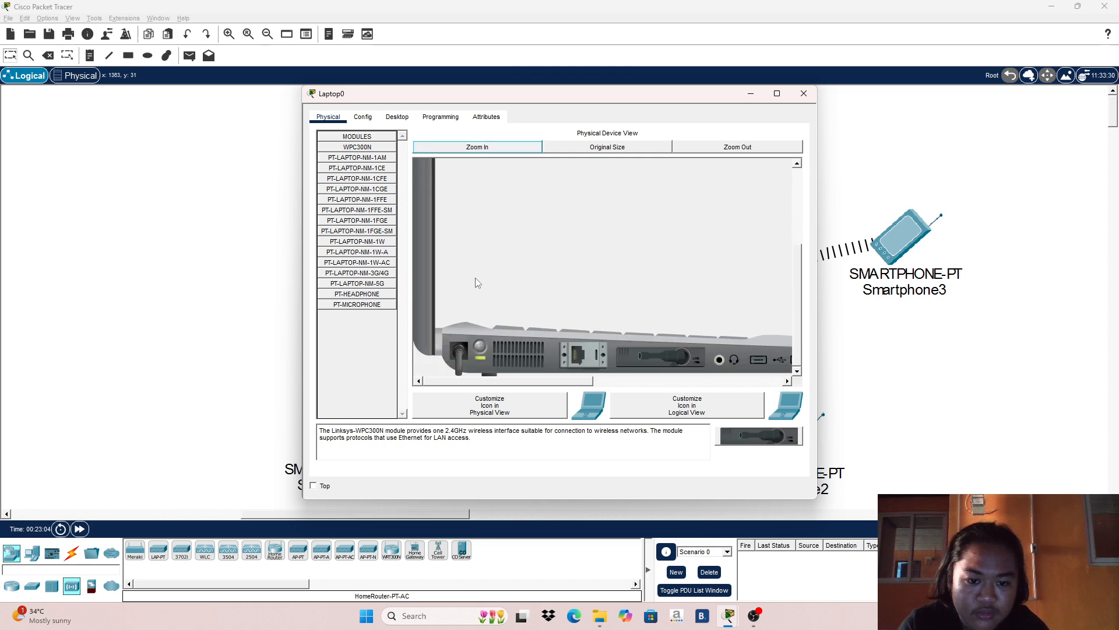
{"action": "left_click", "coordinate": [598, 148]}
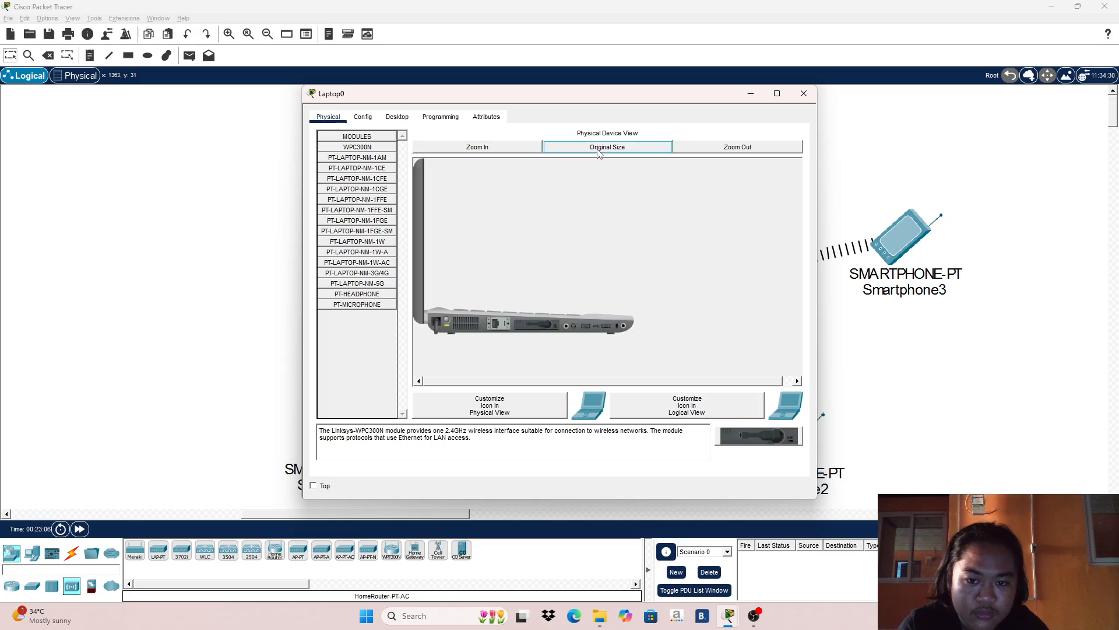
Step: Close the laptop's device window and move Laptop0 to the upper right of the router, toward Smartphone3
{"action": "left_click", "coordinate": [805, 96]}
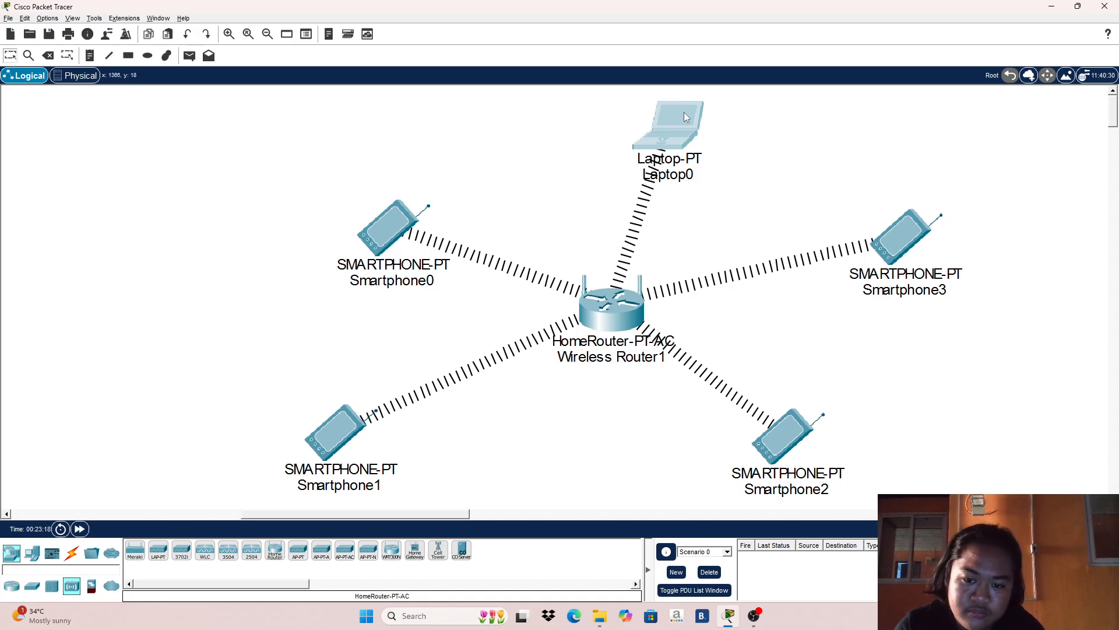
{"action": "mouse_move", "coordinate": [676, 126]}
{"action": "left_mouse_down"}
{"action": "mouse_move", "coordinate": [646, 119]}
{"action": "mouse_move", "coordinate": [666, 121]}
{"action": "left_mouse_up"}
{"action": "left_click_drag", "start_coordinate": [687, 127], "coordinate": [788, 136]}
Step: Check Laptop0's wireless link information, available connections and profiles in its PC Wireless utility
{"action": "left_click", "coordinate": [787, 134]}
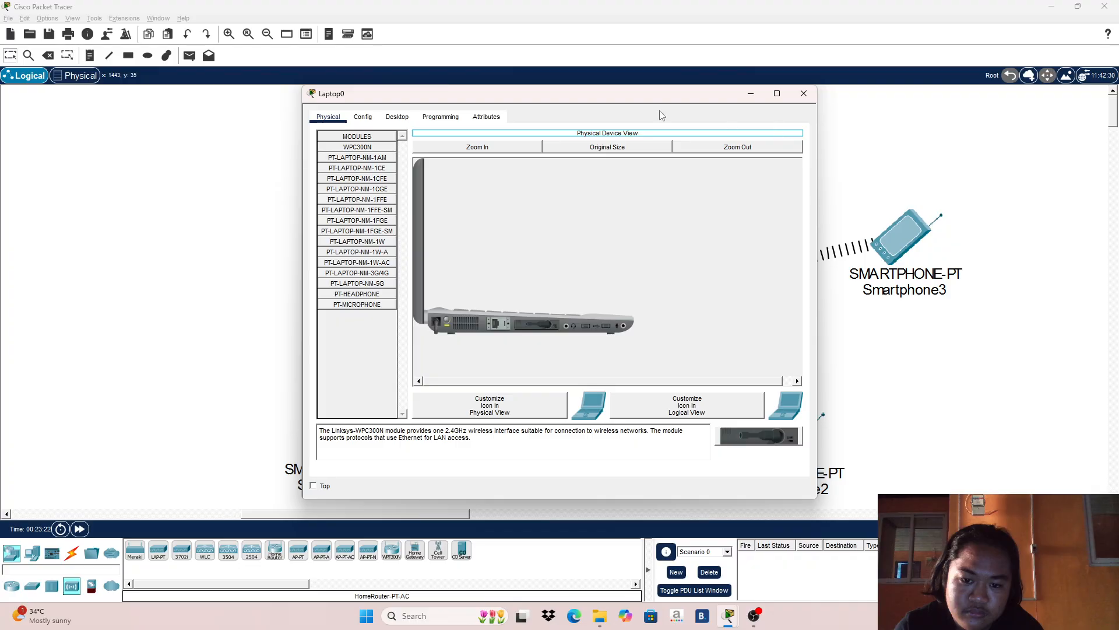
{"action": "left_click", "coordinate": [457, 119]}
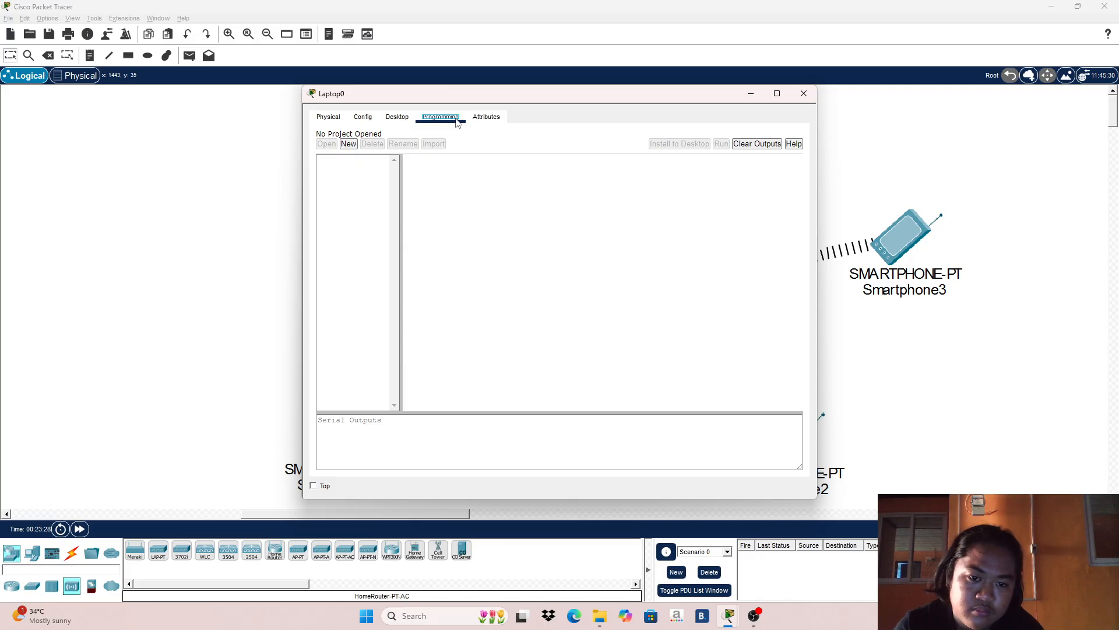
{"action": "left_click", "coordinate": [396, 119]}
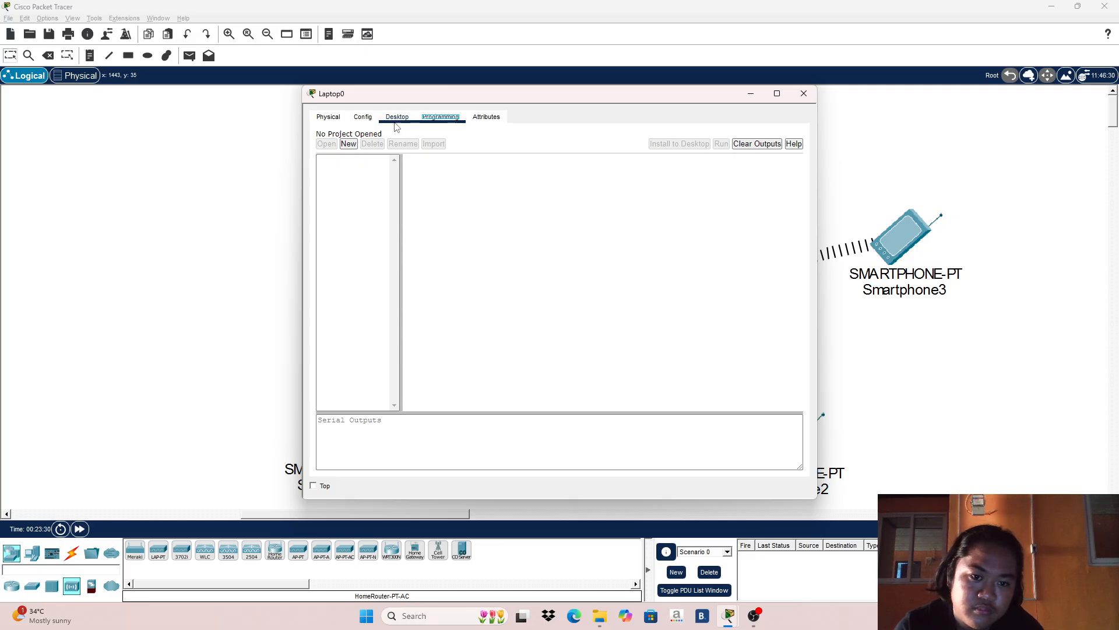
{"action": "left_click", "coordinate": [355, 293]}
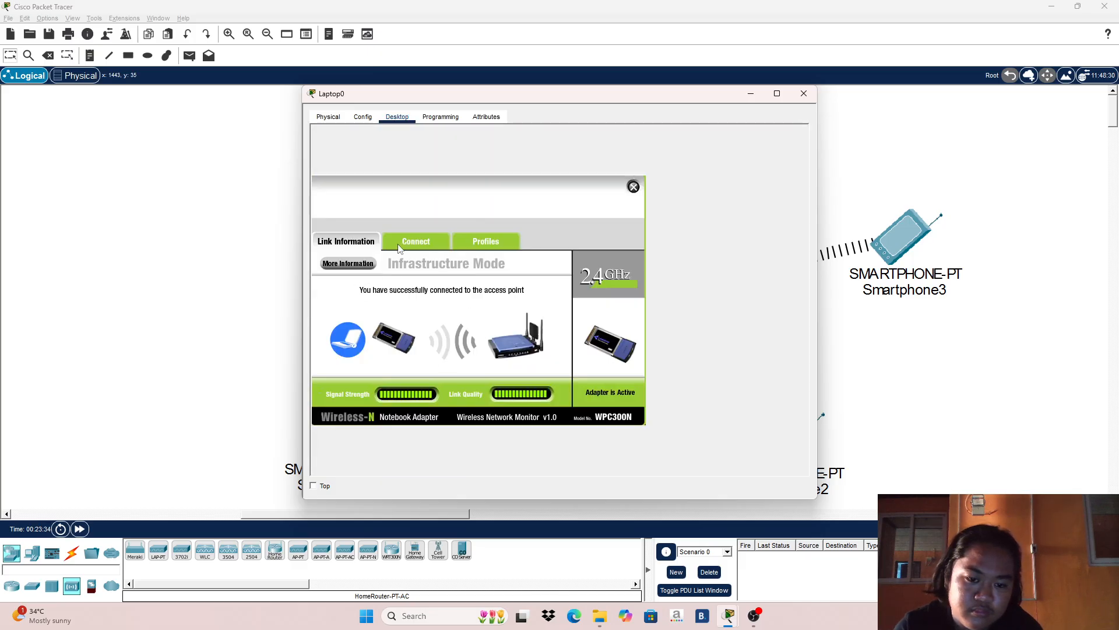
{"action": "left_click", "coordinate": [399, 247]}
{"action": "left_click", "coordinate": [471, 243]}
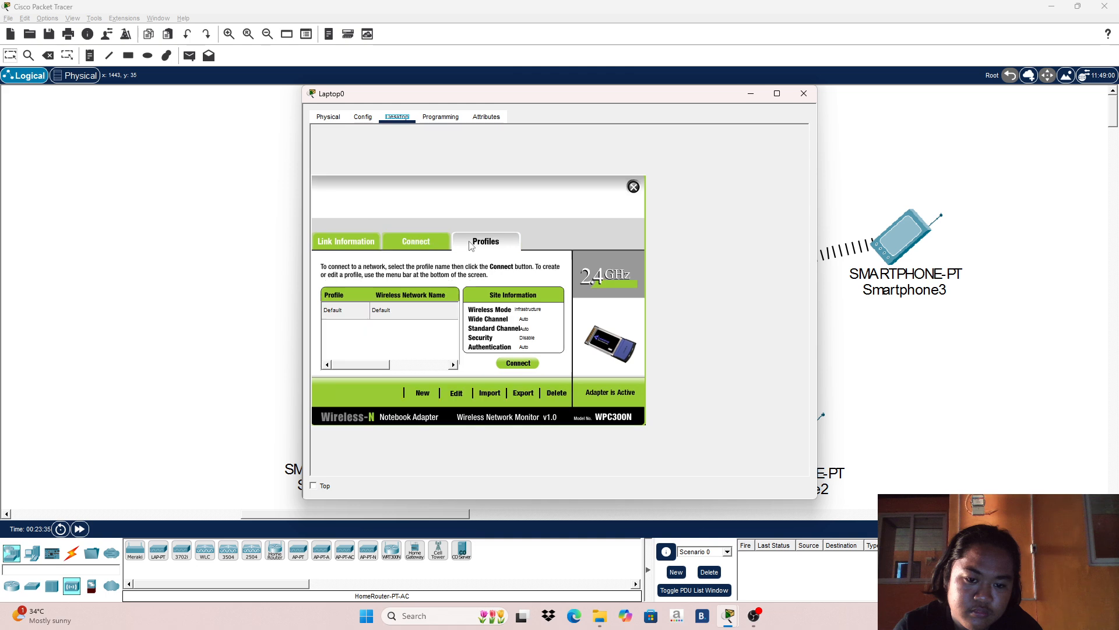
{"action": "left_click", "coordinate": [389, 244]}
{"action": "left_click", "coordinate": [351, 240]}
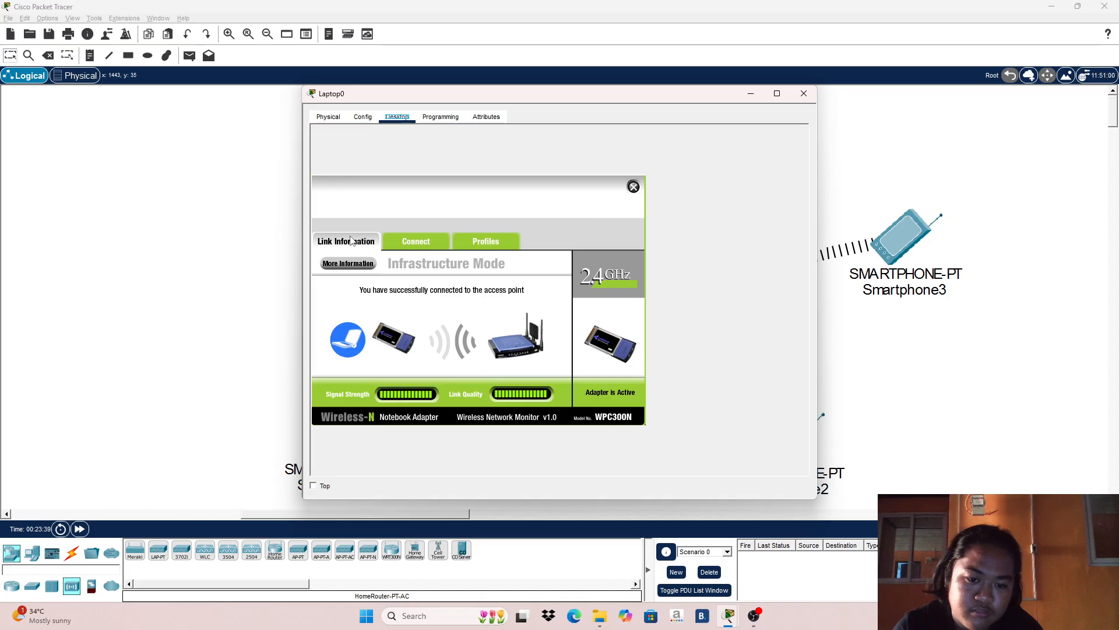
{"action": "left_click", "coordinate": [804, 94]}
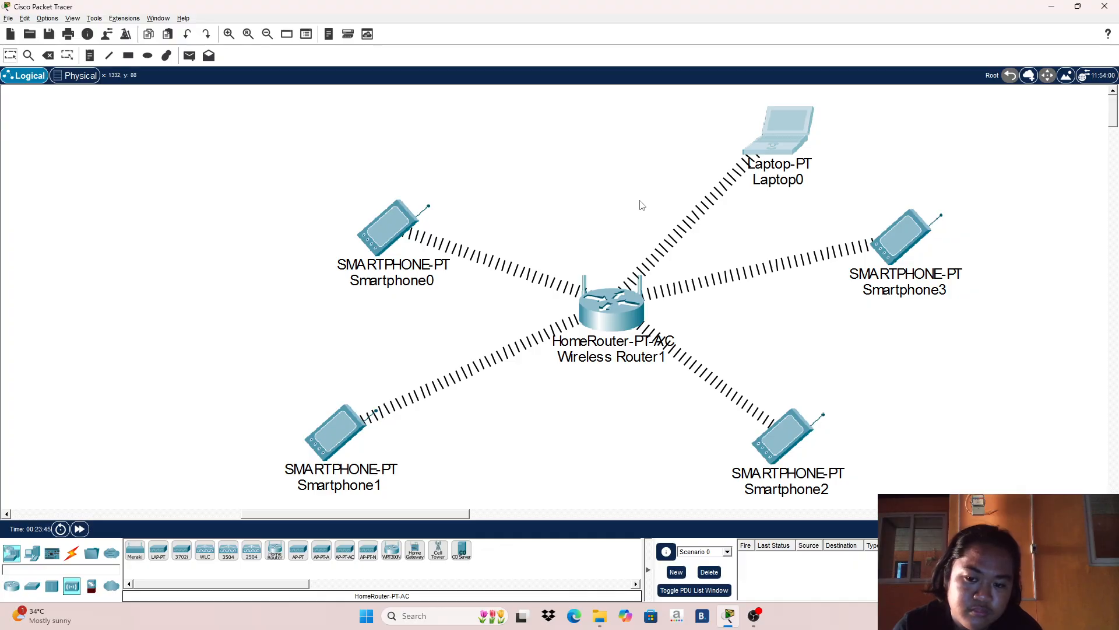
{"action": "left_click", "coordinate": [390, 229]}
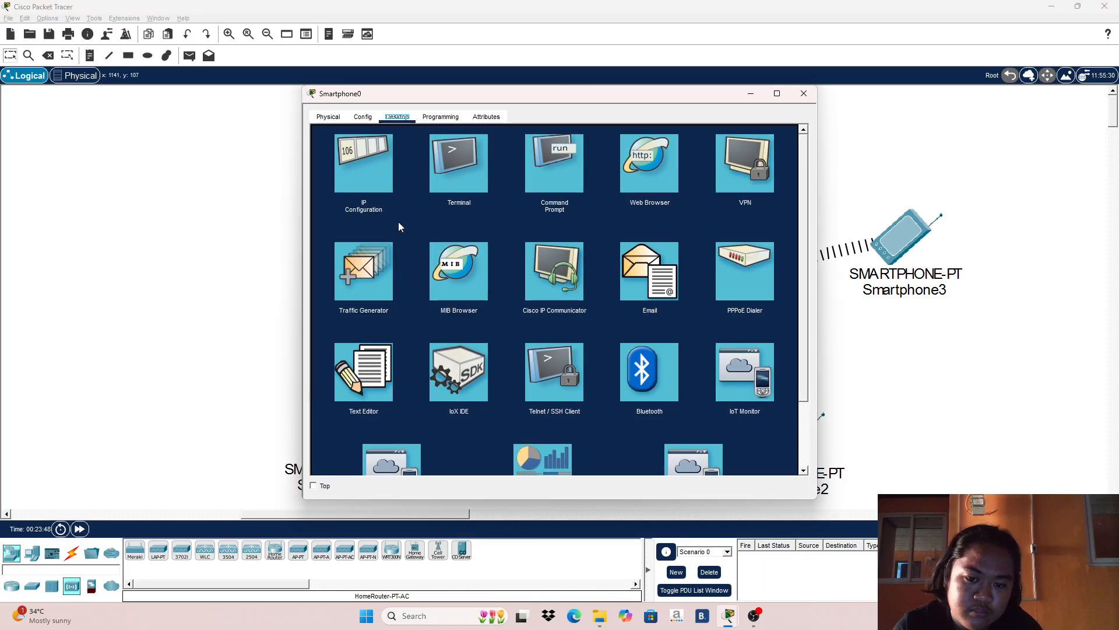
{"action": "left_click", "coordinate": [327, 117]}
{"action": "left_click", "coordinate": [631, 403]}
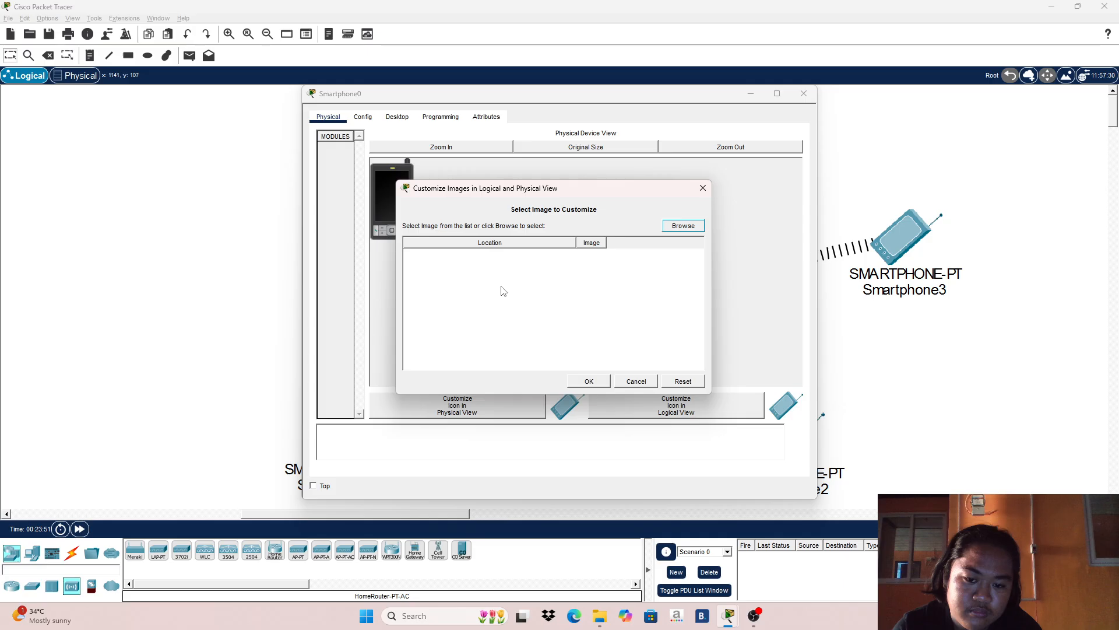
{"action": "left_click", "coordinate": [678, 228]}
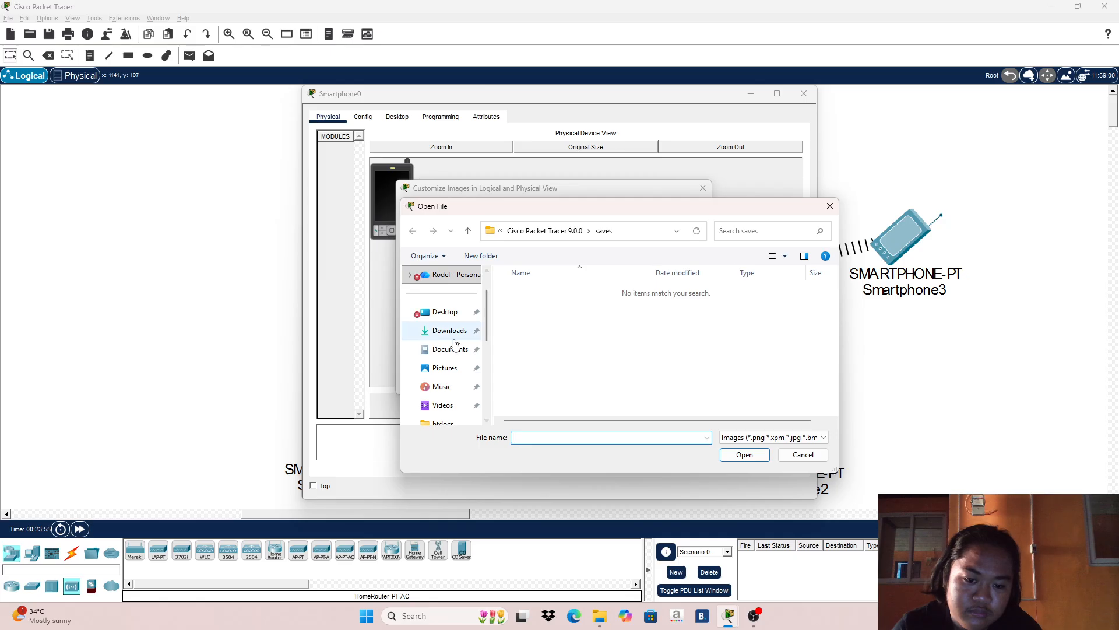
{"action": "left_click", "coordinate": [452, 333]}
{"action": "double_click", "coordinate": [718, 372]}
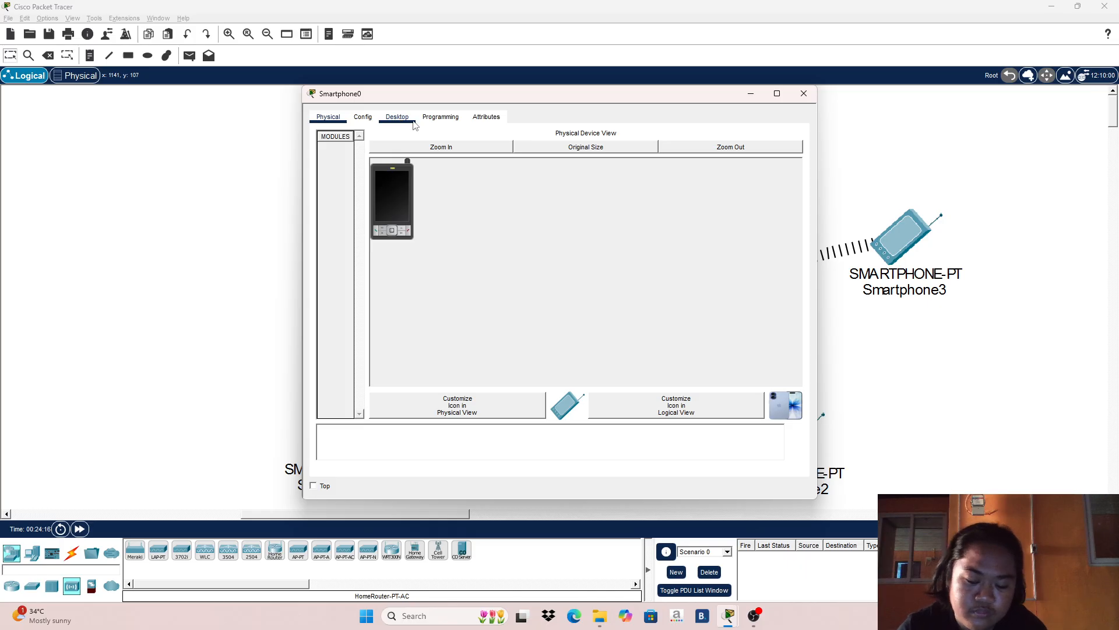
{"action": "left_click", "coordinate": [803, 92]}
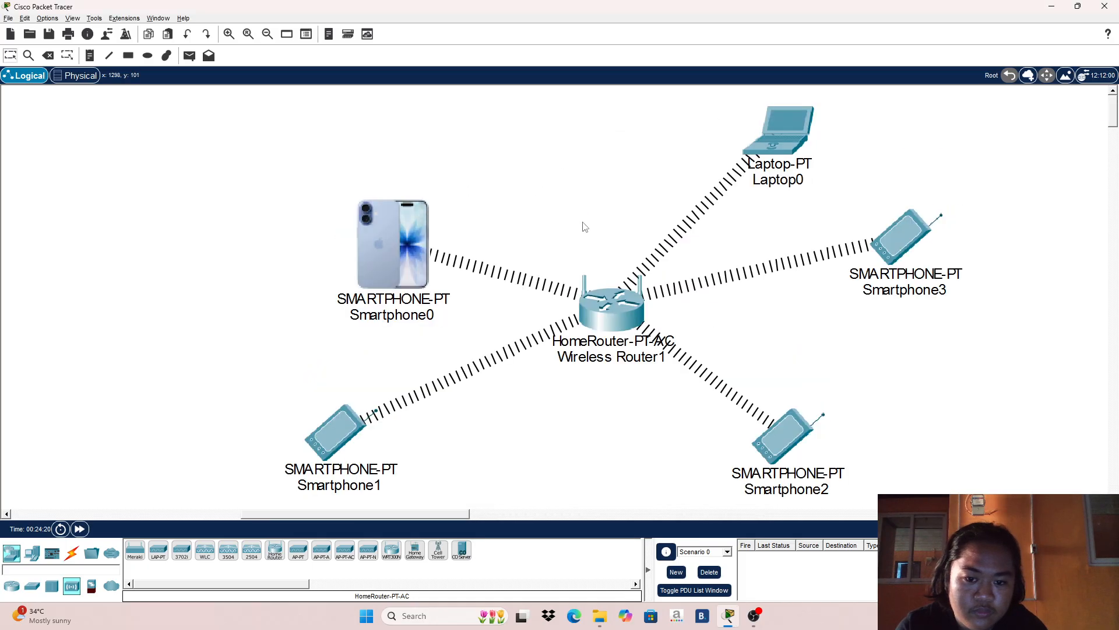
{"action": "left_click", "coordinate": [351, 432]}
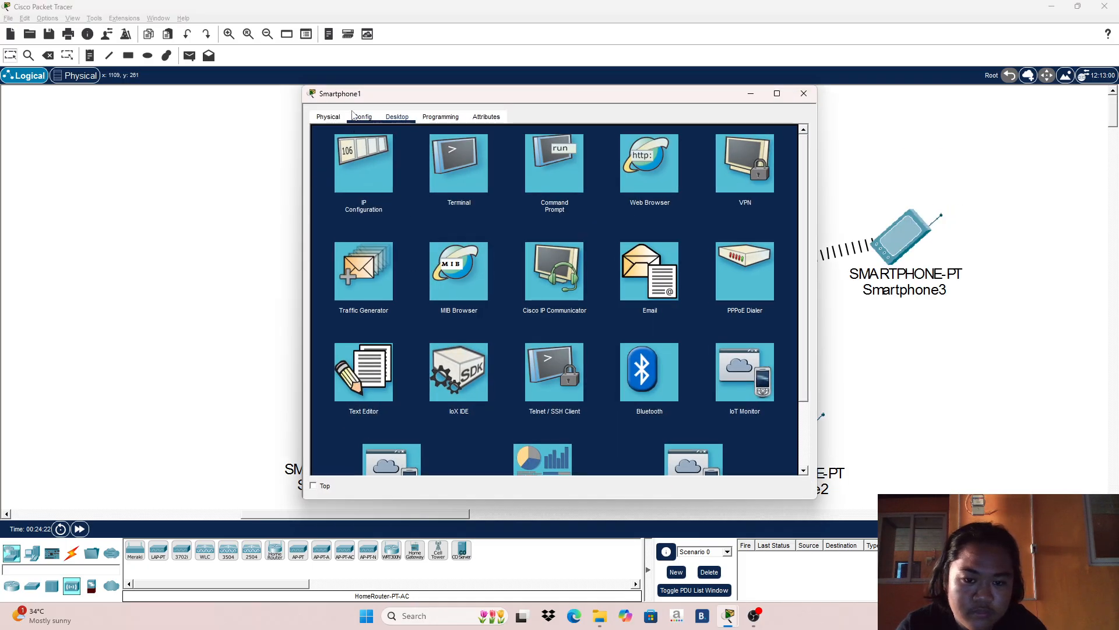
{"action": "left_click", "coordinate": [326, 117]}
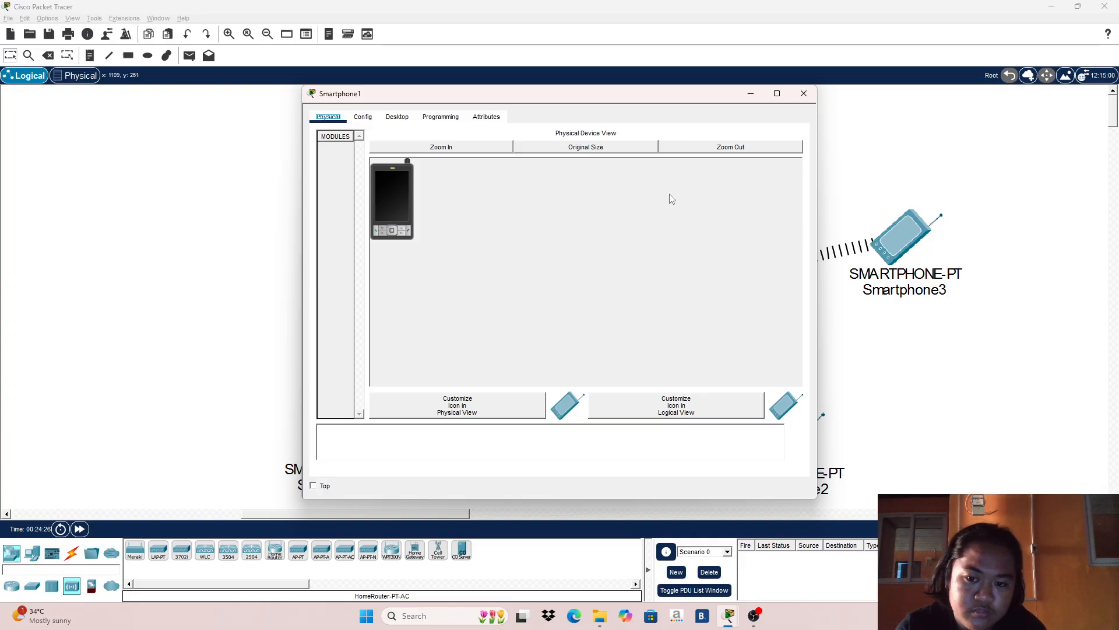
{"action": "left_click", "coordinate": [752, 618]}
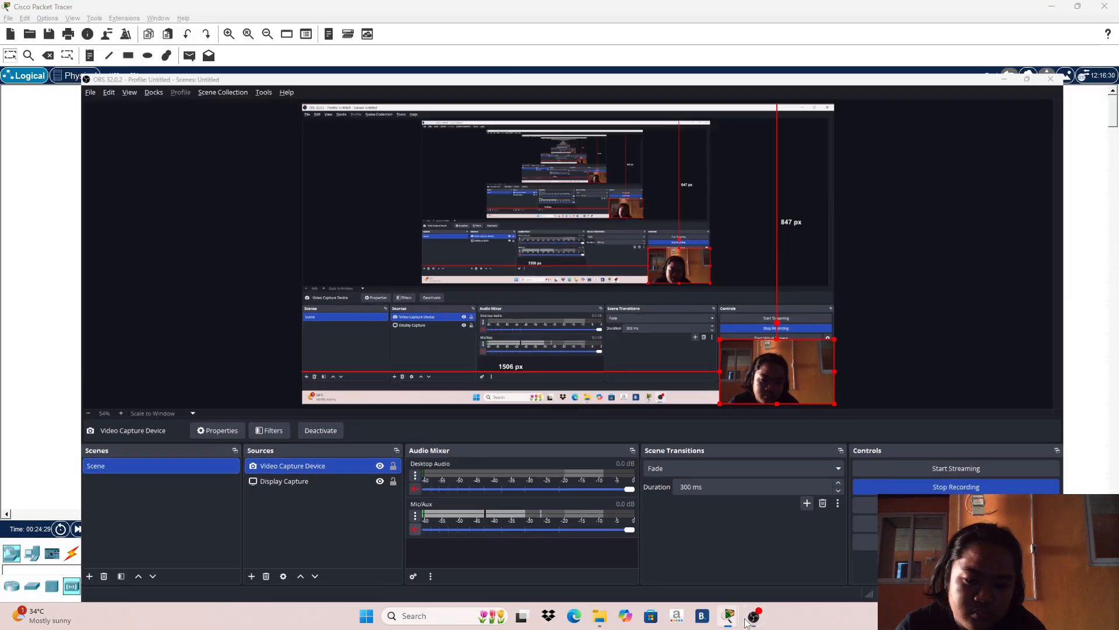
{"action": "left_click", "coordinate": [752, 616]}
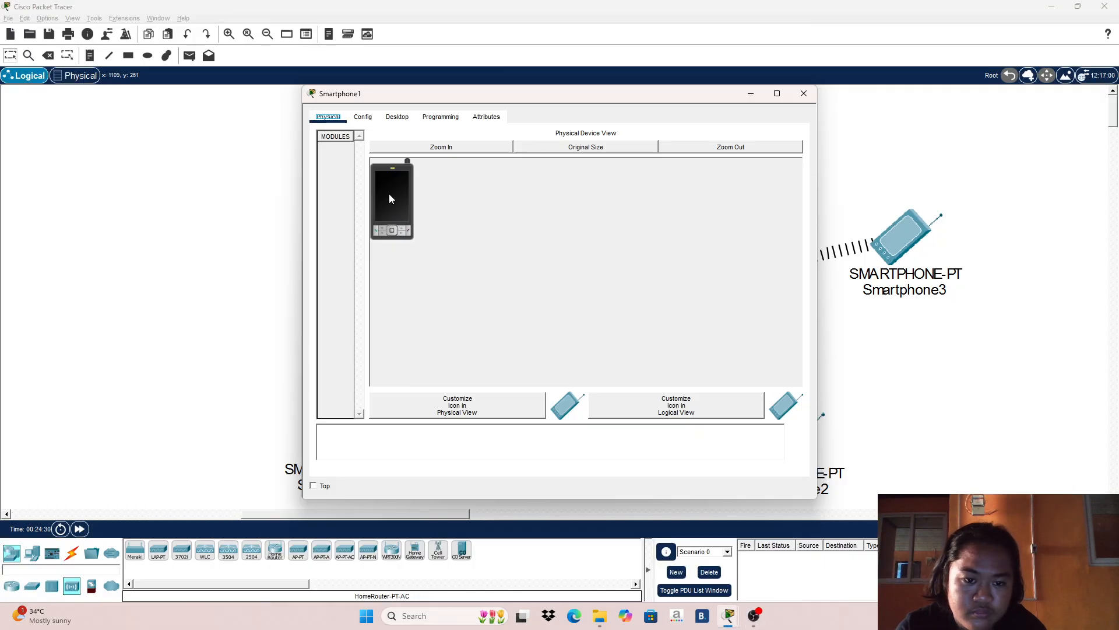
{"action": "left_click", "coordinate": [748, 404]}
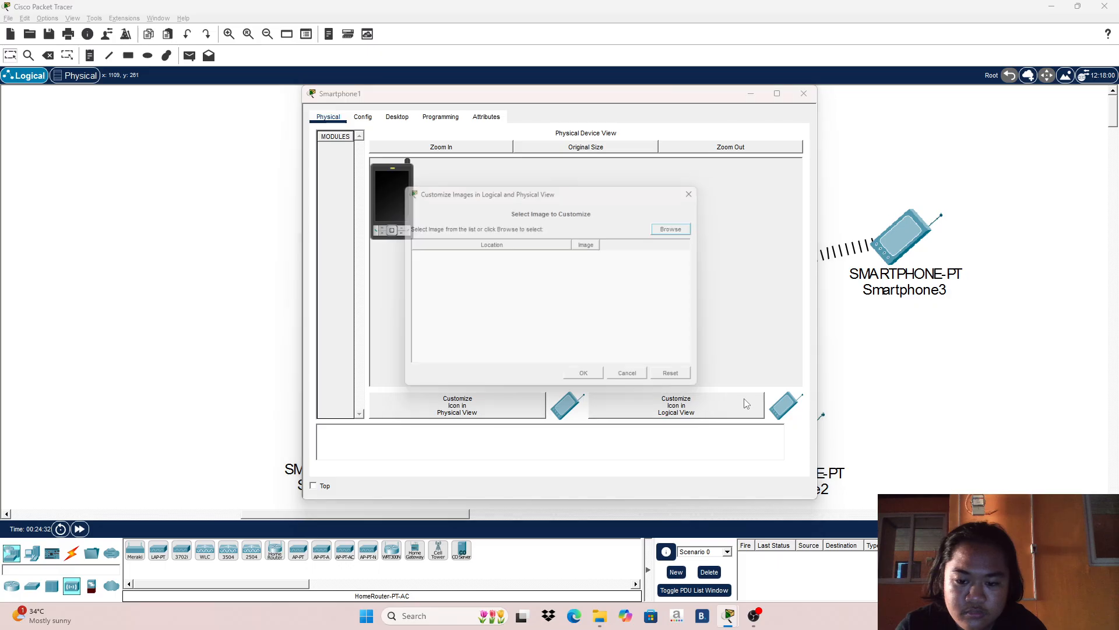
{"action": "left_click", "coordinate": [682, 226]}
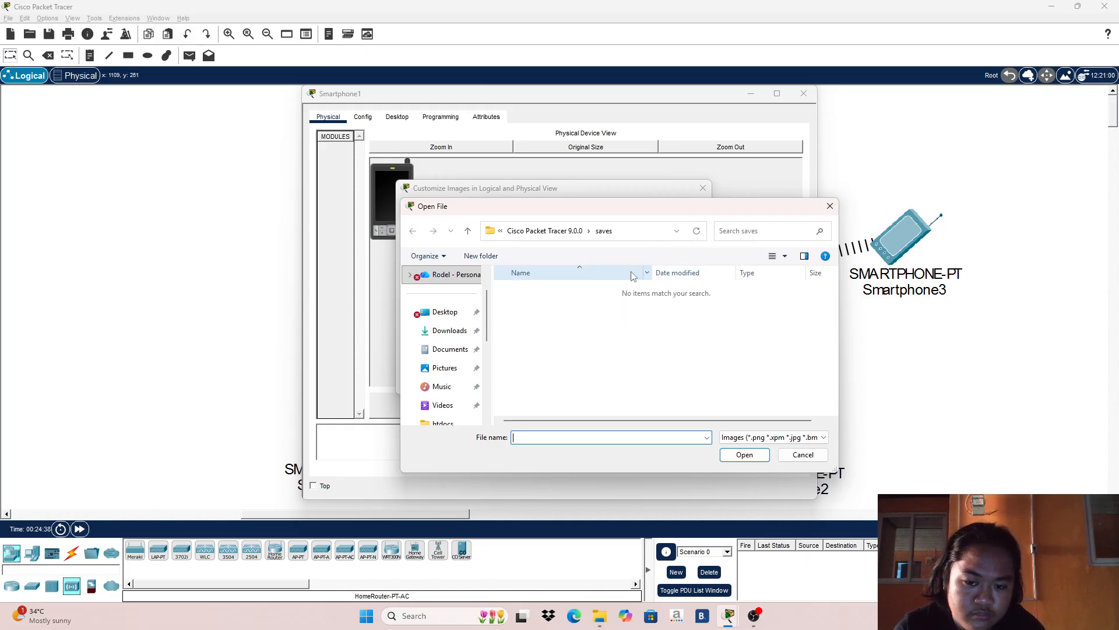
{"action": "left_click", "coordinate": [450, 331]}
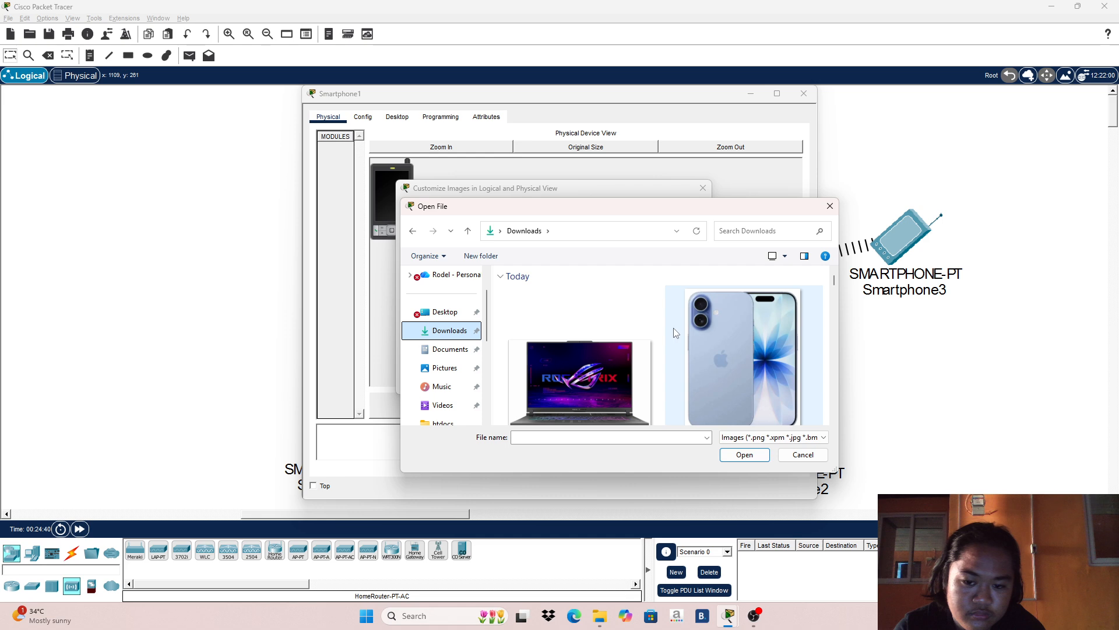
{"action": "scroll", "coordinate": [732, 320], "scroll_direction": "down", "scroll_amount": 2}
{"action": "scroll", "coordinate": [732, 320], "scroll_direction": "up", "scroll_amount": 1}
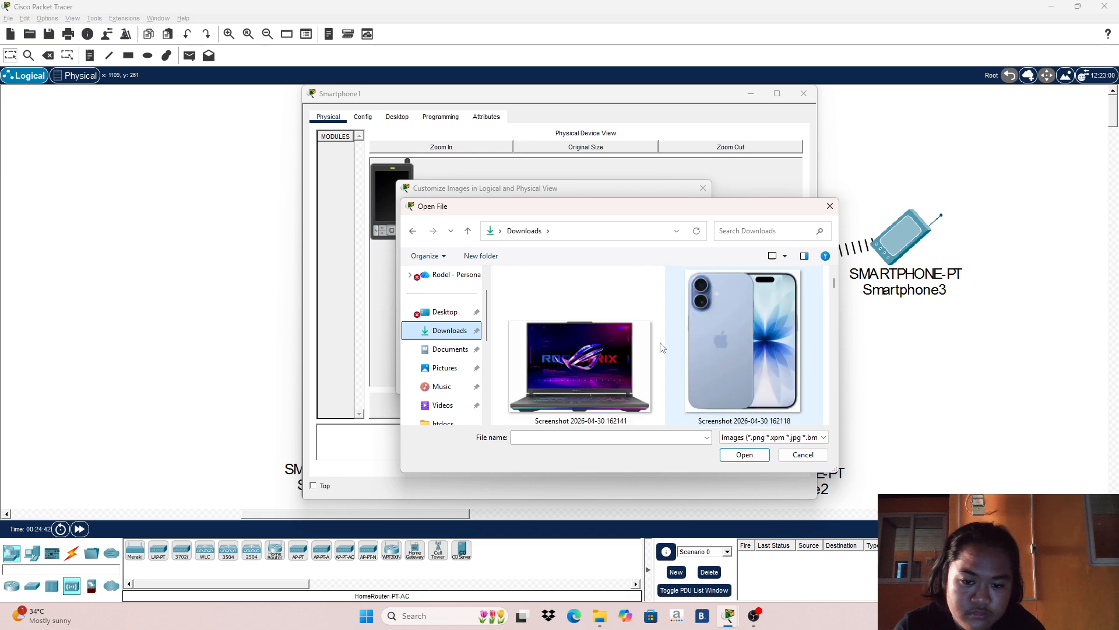
{"action": "scroll", "coordinate": [675, 341], "scroll_direction": "down", "scroll_amount": 2}
{"action": "scroll", "coordinate": [633, 324], "scroll_direction": "up", "scroll_amount": 2}
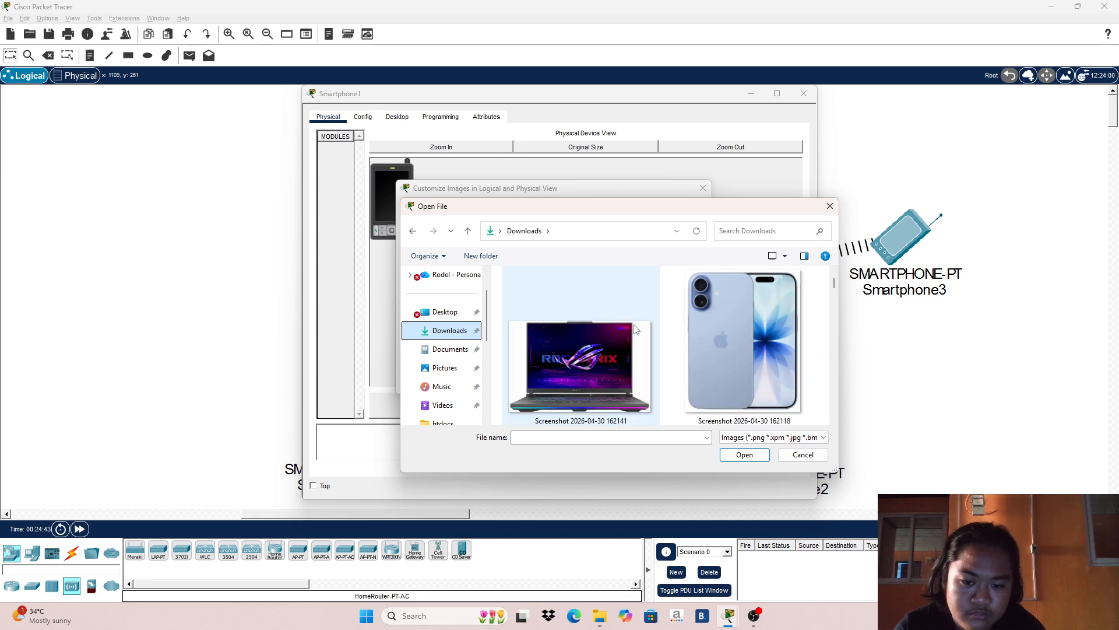
{"action": "double_click", "coordinate": [686, 211]}
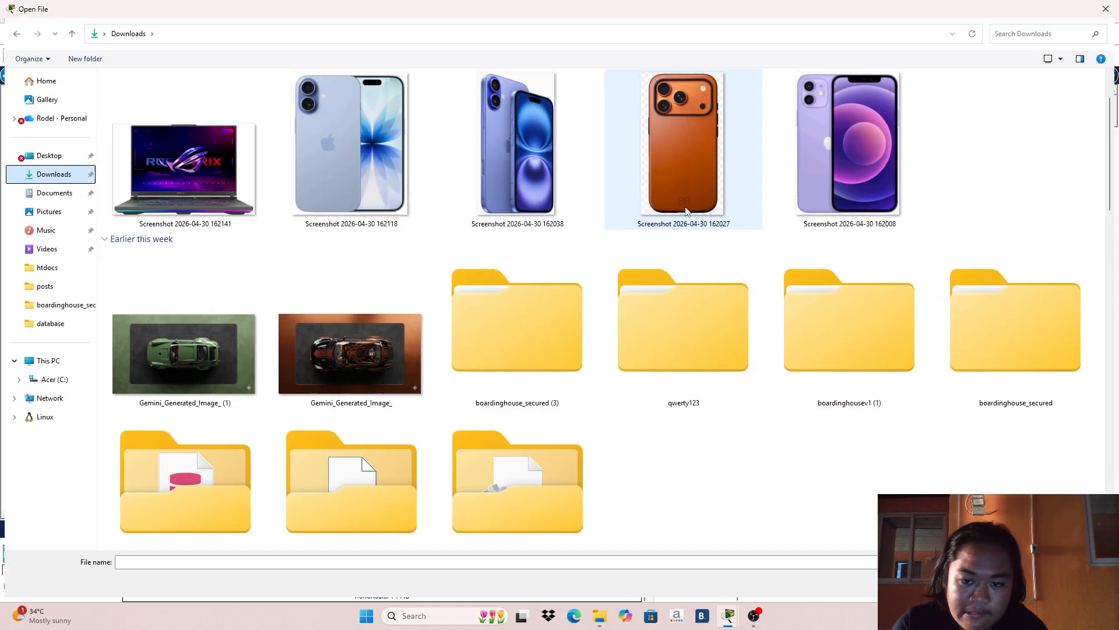
{"action": "double_click", "coordinate": [508, 132]}
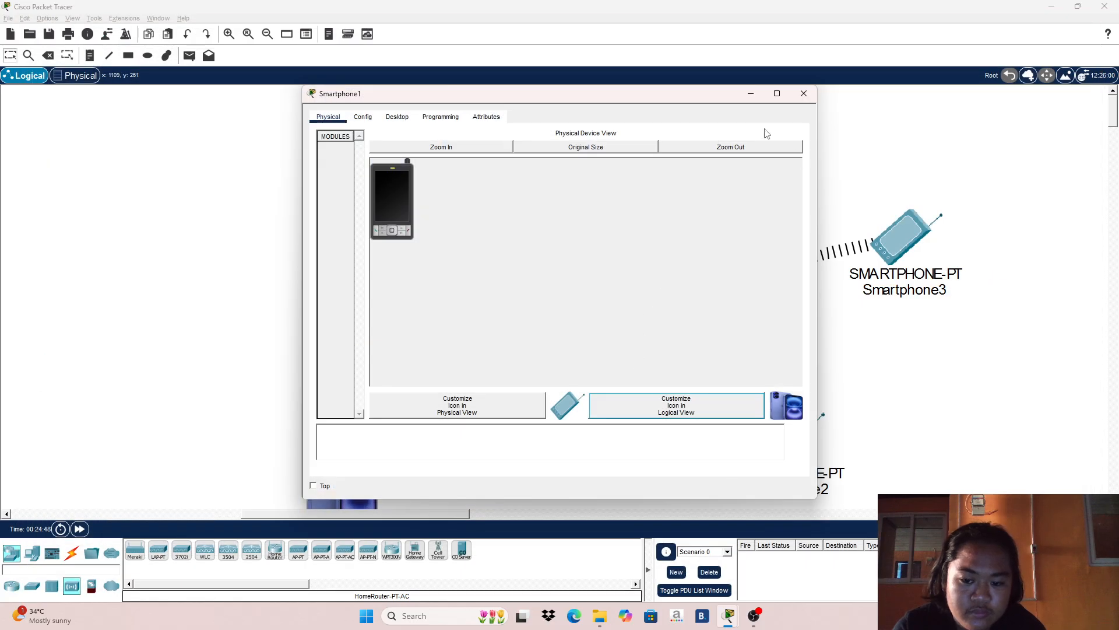
{"action": "left_click", "coordinate": [803, 94]}
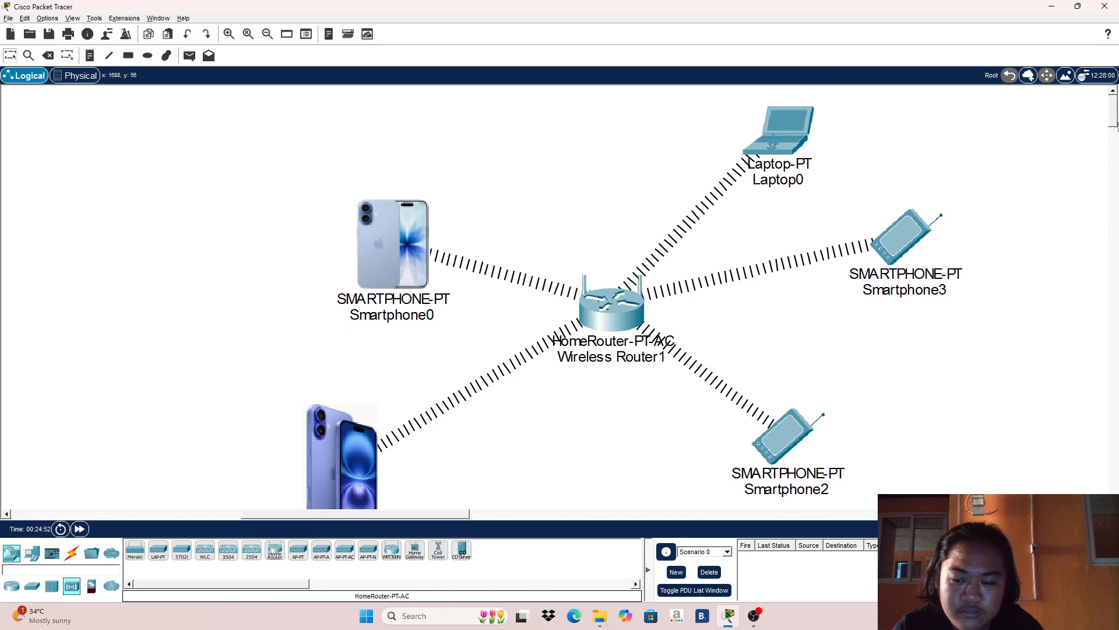
{"action": "left_click_drag", "start_coordinate": [1110, 116], "coordinate": [1112, 119]}
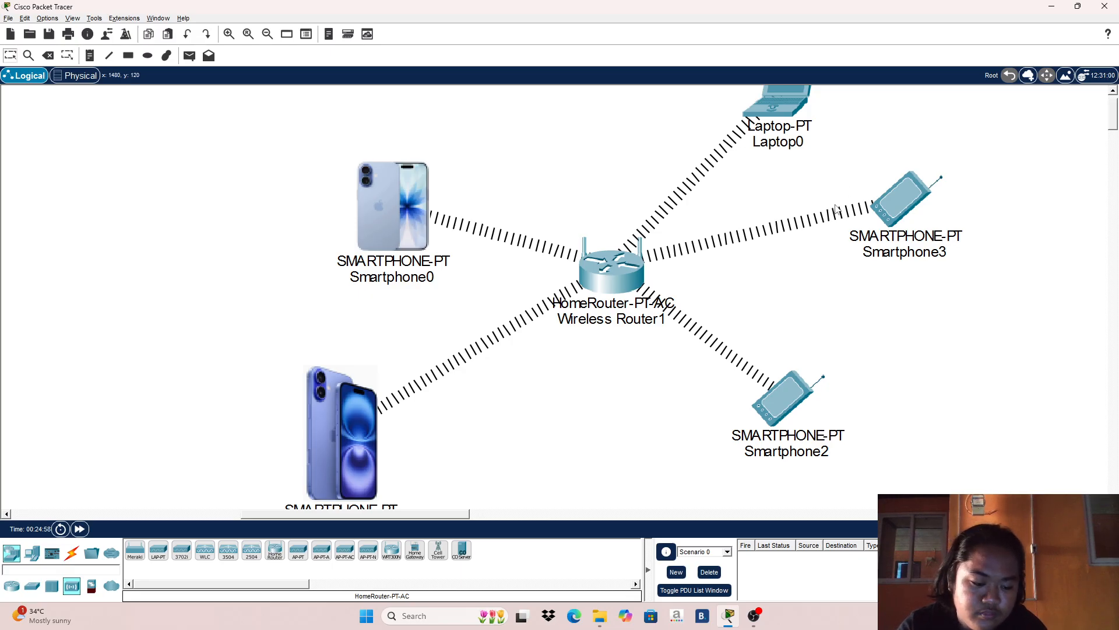
{"action": "scroll", "coordinate": [836, 208], "scroll_direction": "down", "scroll_amount": 2}
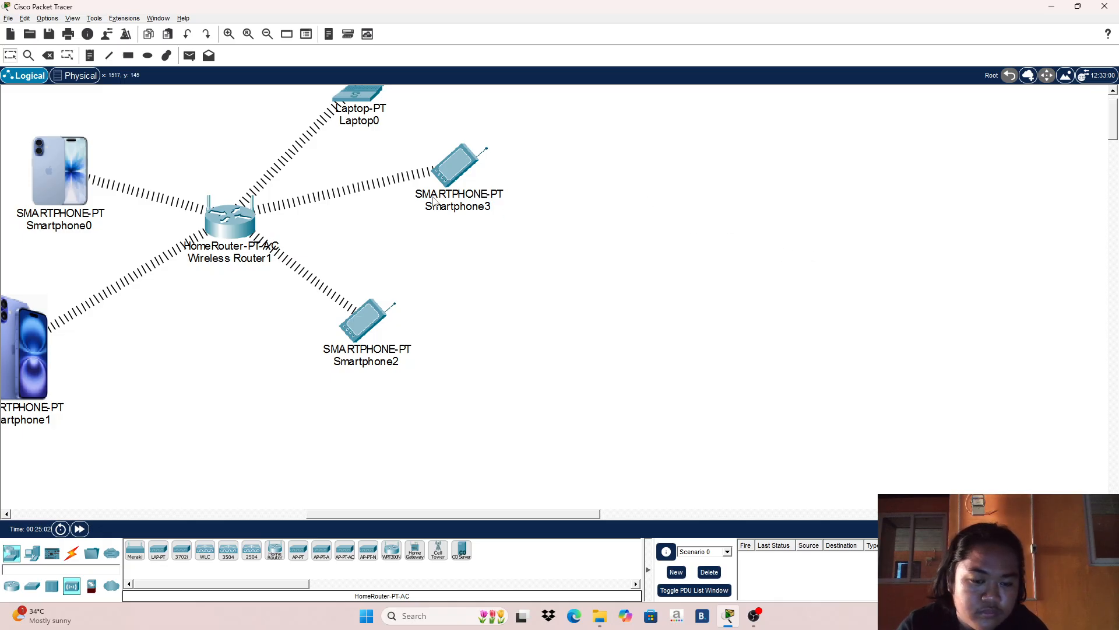
{"action": "scroll", "coordinate": [435, 201], "scroll_direction": "up", "scroll_amount": 2}
{"action": "left_click_drag", "start_coordinate": [455, 517], "coordinate": [317, 486]}
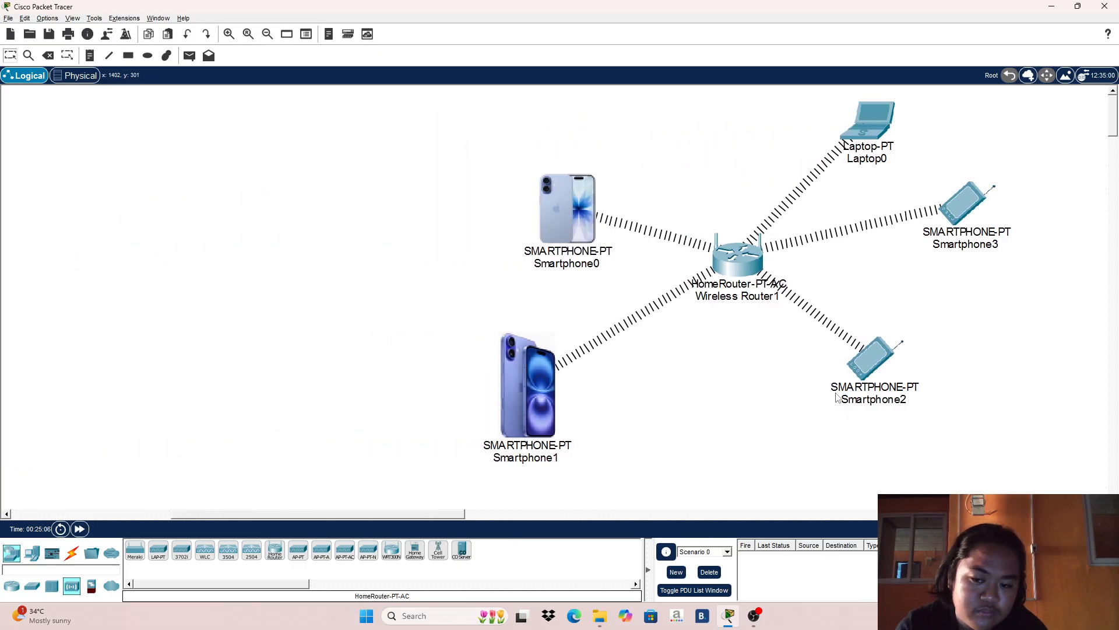
{"action": "left_click", "coordinate": [879, 368]}
{"action": "left_click", "coordinate": [836, 356]}
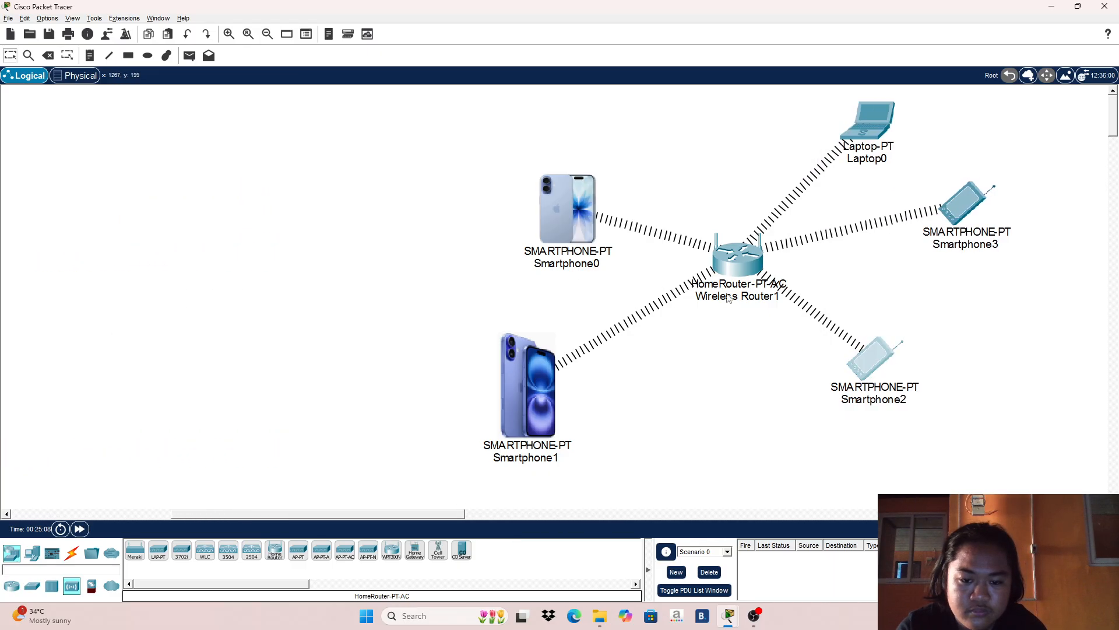
{"action": "left_click", "coordinate": [865, 359]}
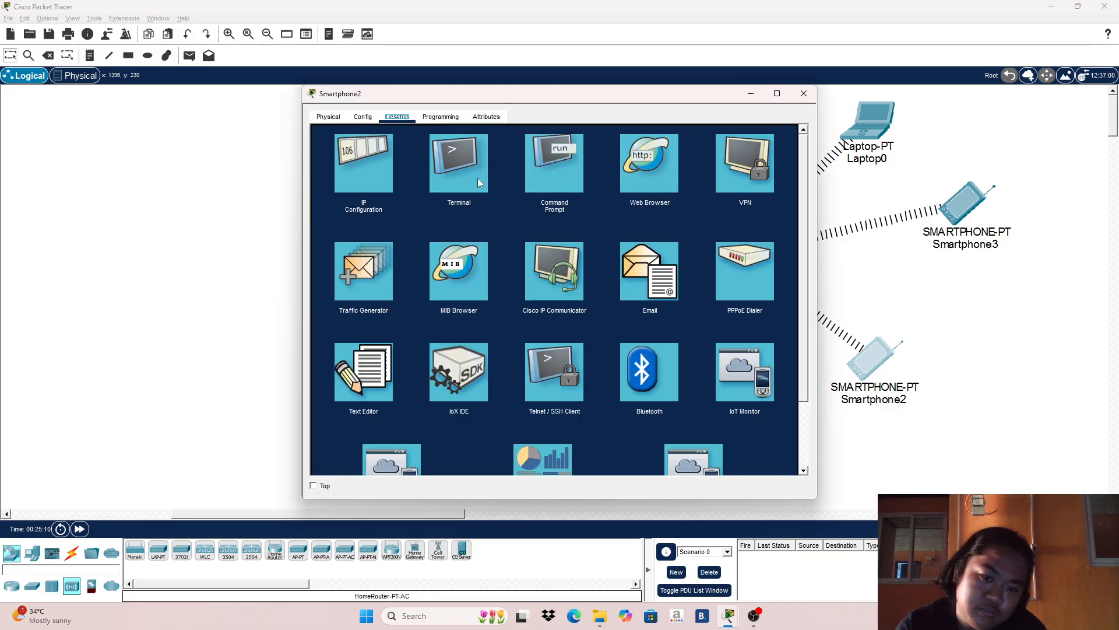
{"action": "left_click", "coordinate": [328, 116]}
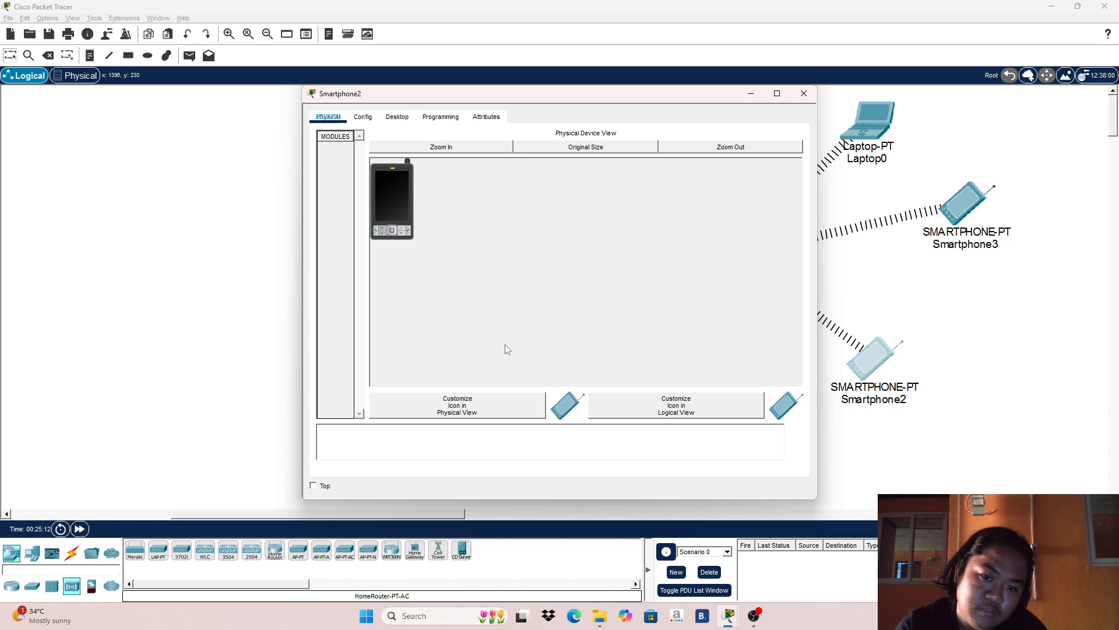
{"action": "left_click", "coordinate": [723, 406]}
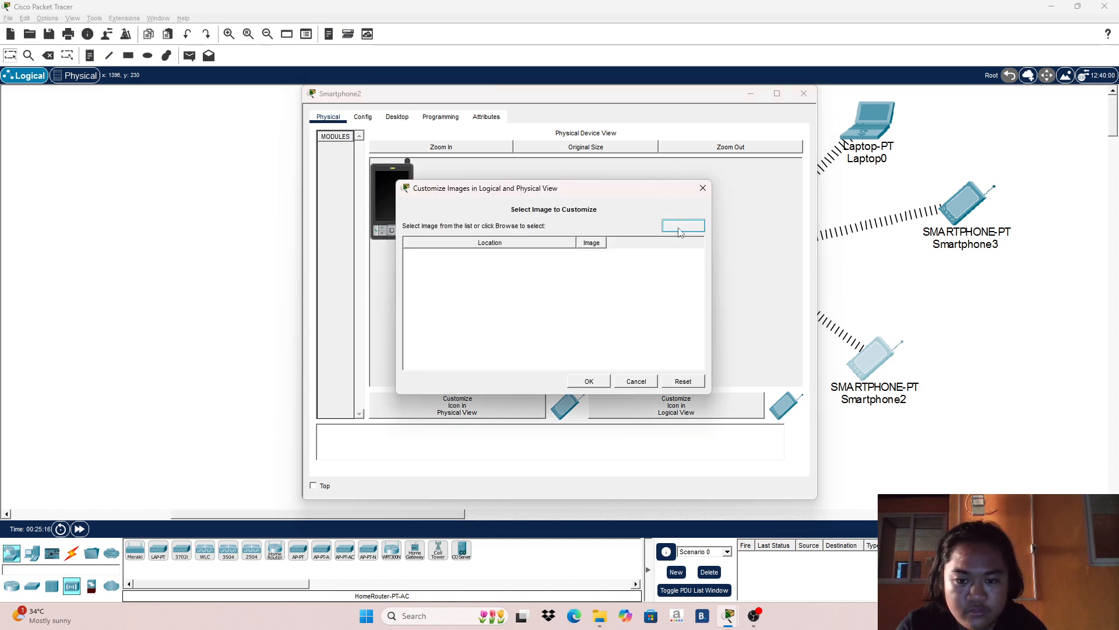
{"action": "left_click", "coordinate": [680, 228]}
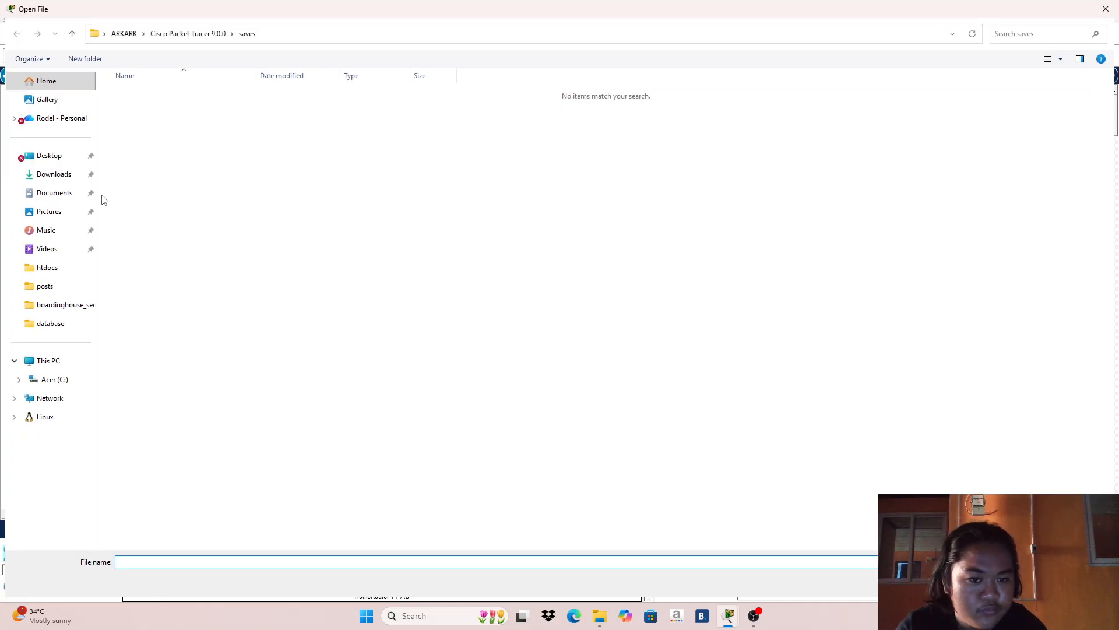
{"action": "left_click", "coordinate": [69, 175]}
{"action": "double_click", "coordinate": [681, 162]}
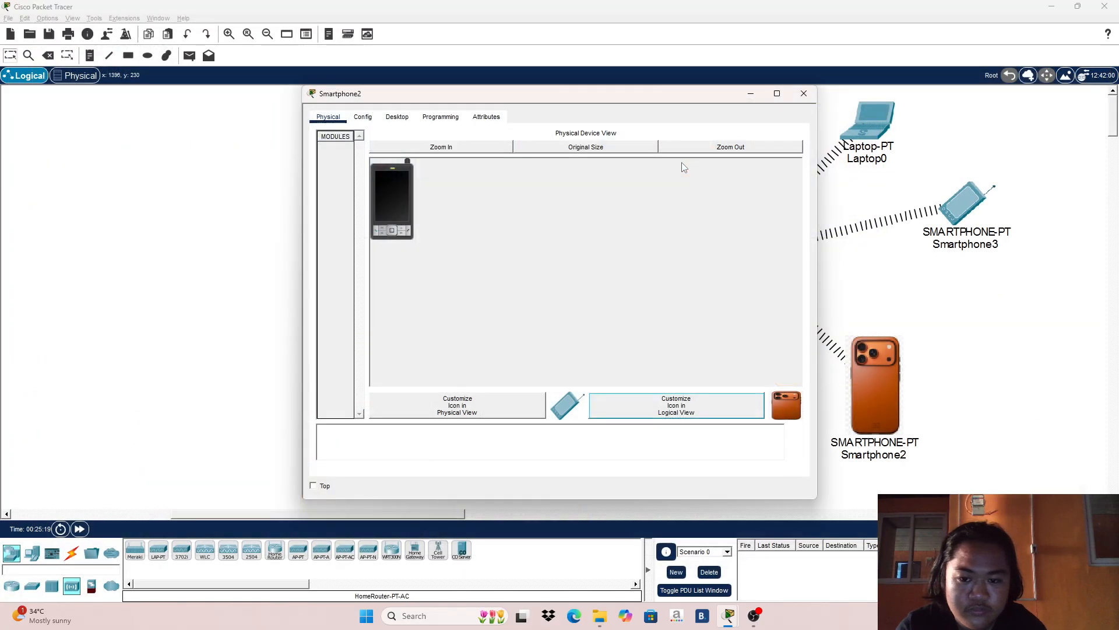
{"action": "left_click", "coordinate": [804, 94]}
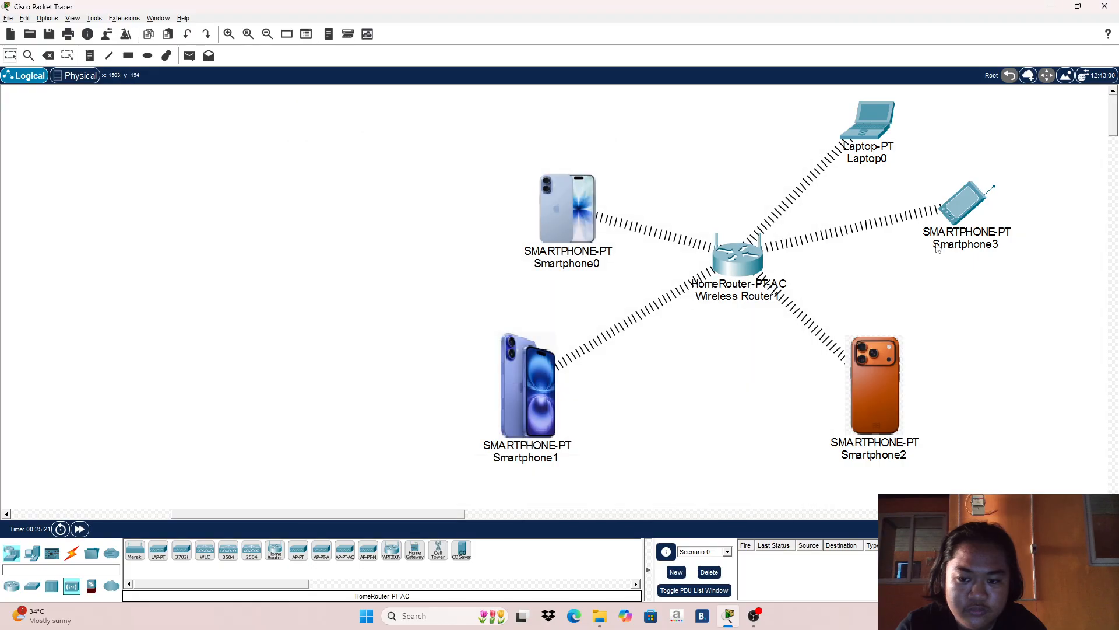
{"action": "left_click", "coordinate": [967, 203]}
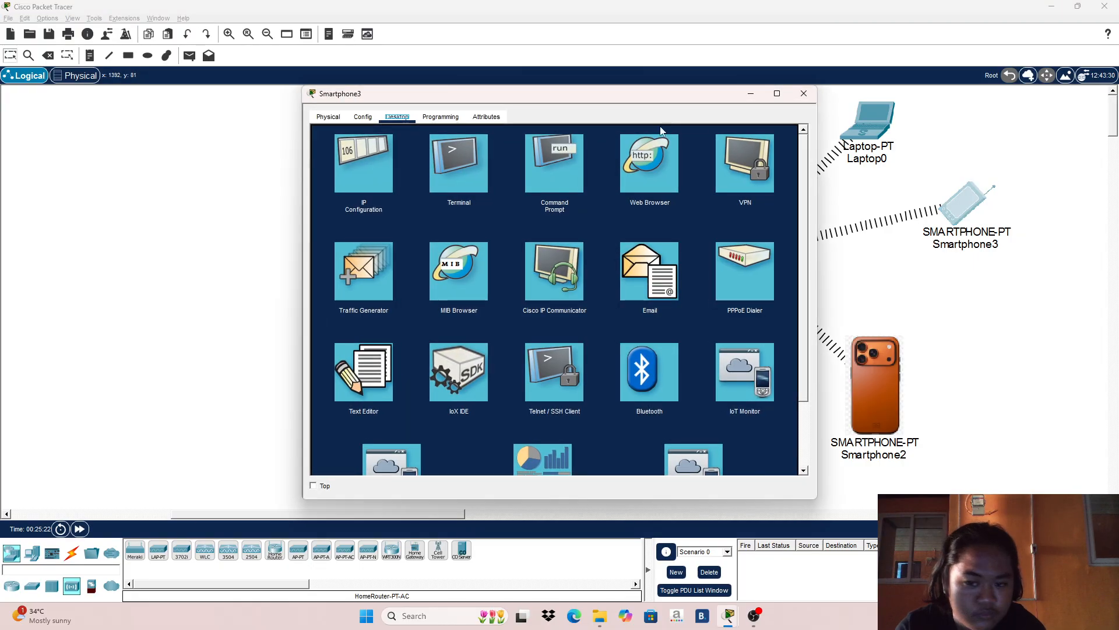
{"action": "left_click", "coordinate": [328, 117]}
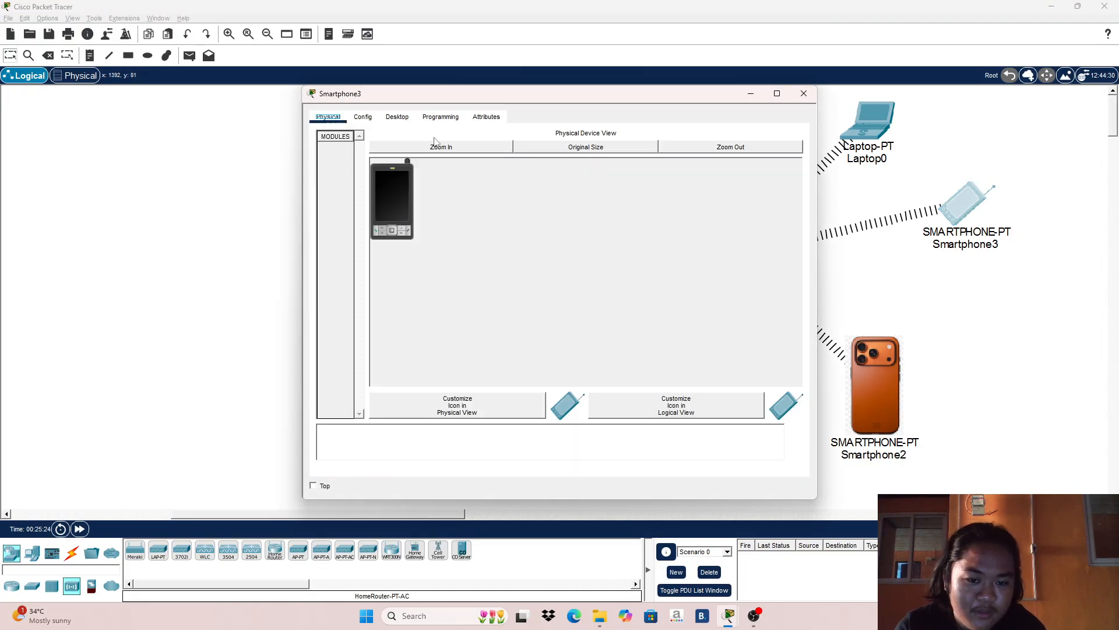
{"action": "left_click", "coordinate": [754, 407]}
{"action": "left_click", "coordinate": [670, 229]}
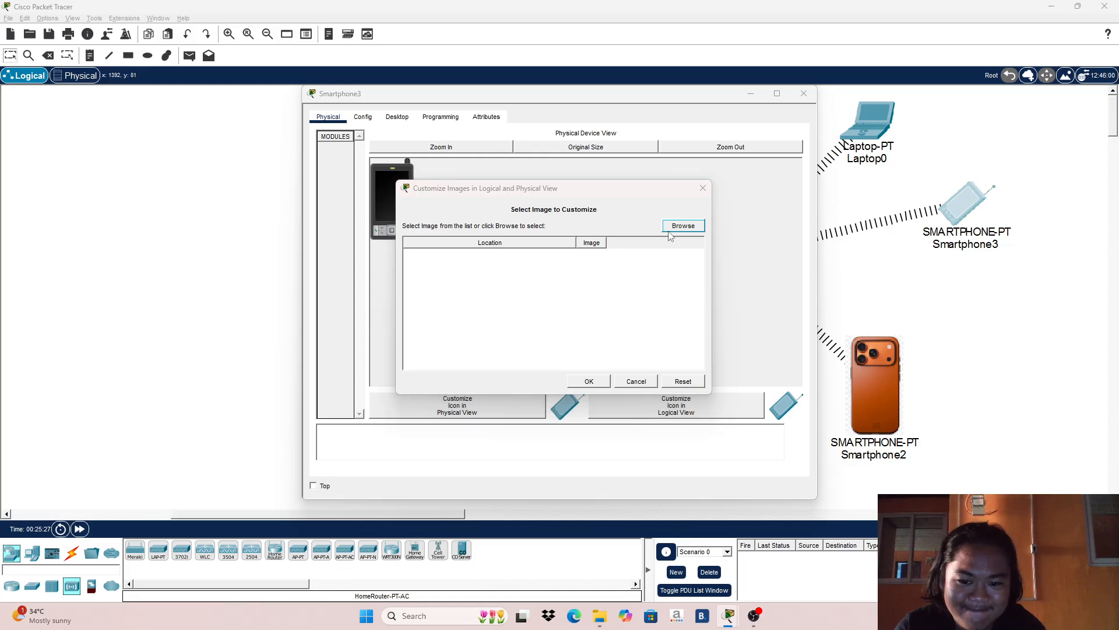
{"action": "left_click", "coordinate": [49, 175]}
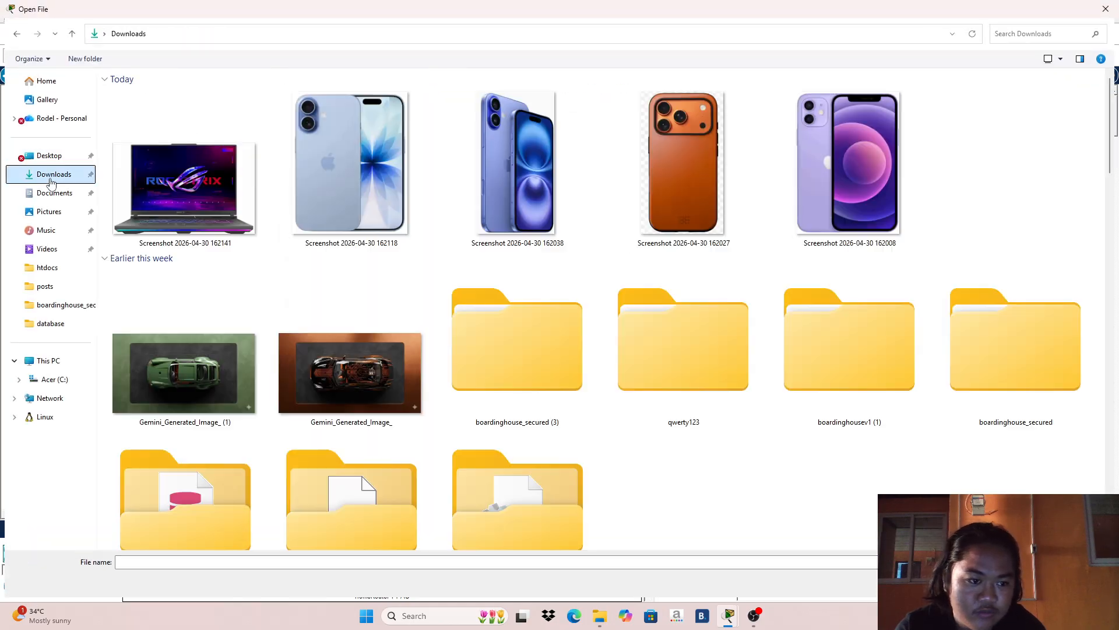
{"action": "left_click", "coordinate": [842, 176]}
{"action": "double_click", "coordinate": [841, 176]}
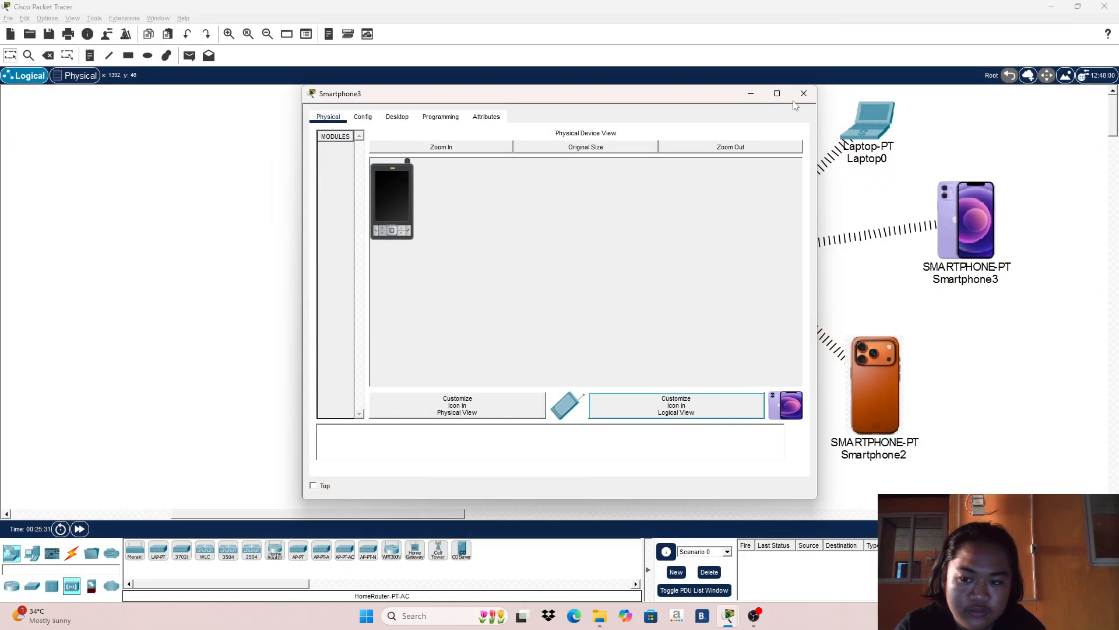
{"action": "left_click", "coordinate": [807, 94]}
{"action": "left_click", "coordinate": [867, 138]}
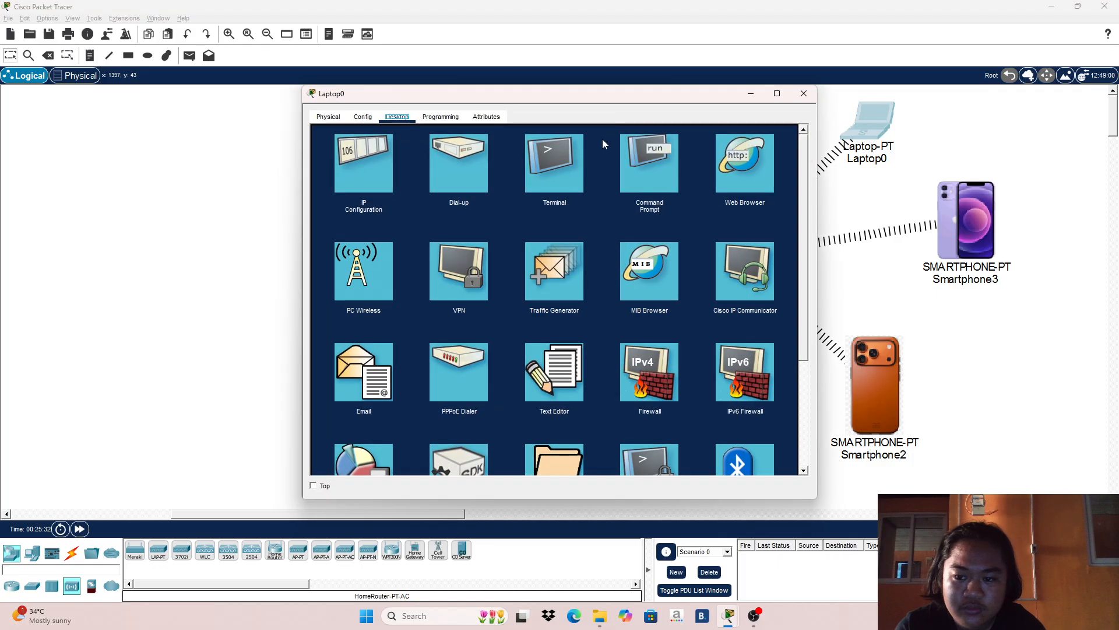
{"action": "left_click", "coordinate": [327, 118]}
{"action": "left_click", "coordinate": [712, 408]}
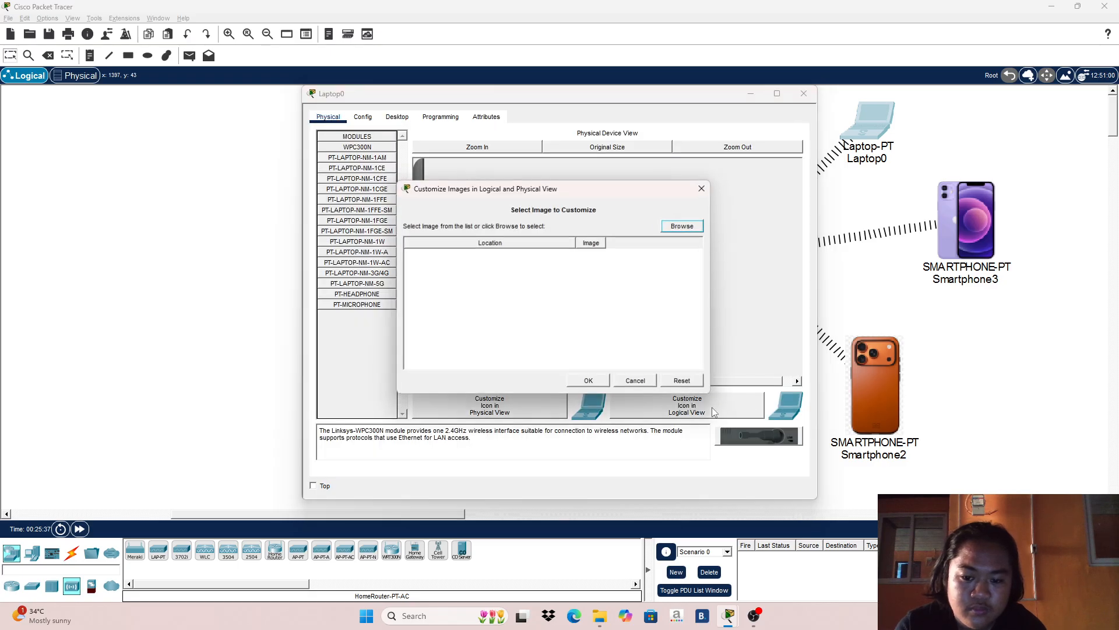
{"action": "left_click", "coordinate": [688, 226]}
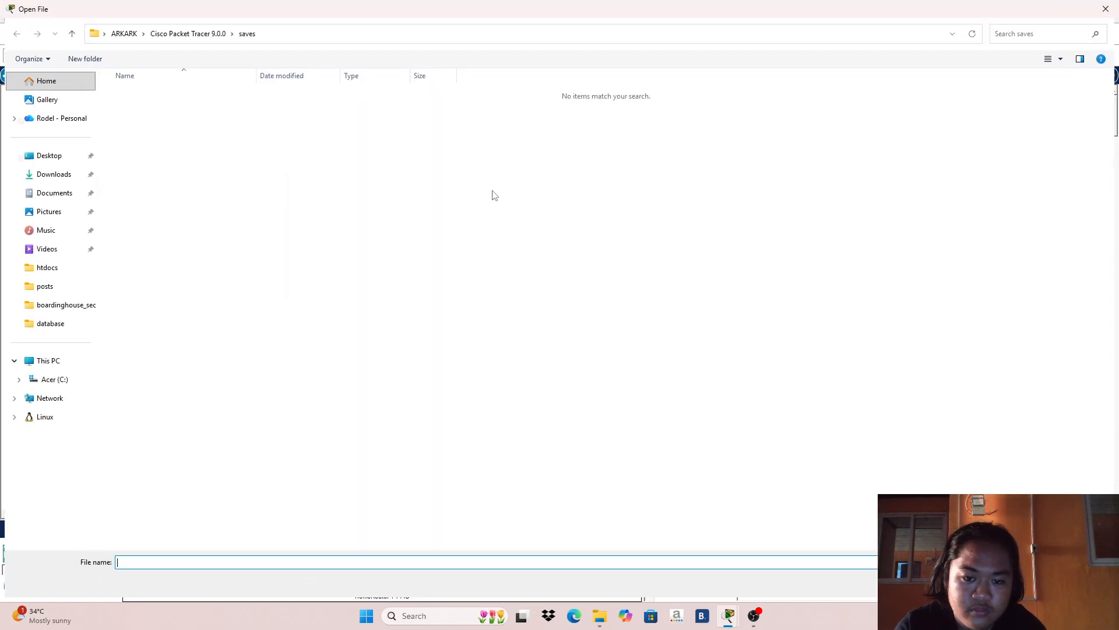
{"action": "left_click", "coordinate": [54, 174]}
{"action": "double_click", "coordinate": [262, 165]}
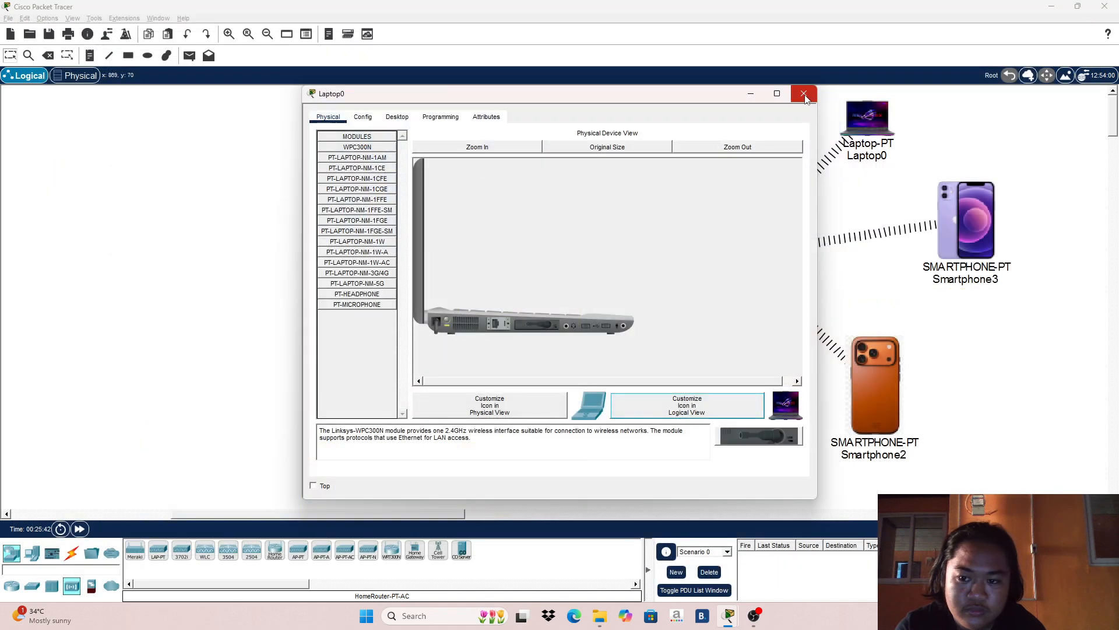
{"action": "left_click", "coordinate": [804, 95]}
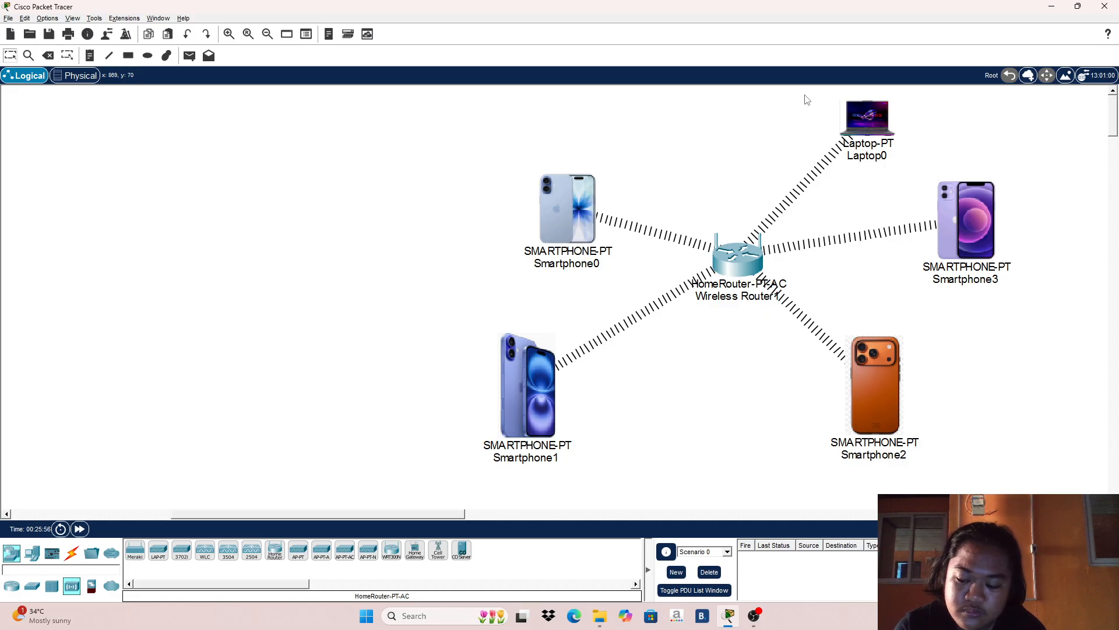
Step: Rename Smartphone0, the light-blue phone, as "iphone16" on the logical workspace
{"action": "left_click", "coordinate": [590, 263]}
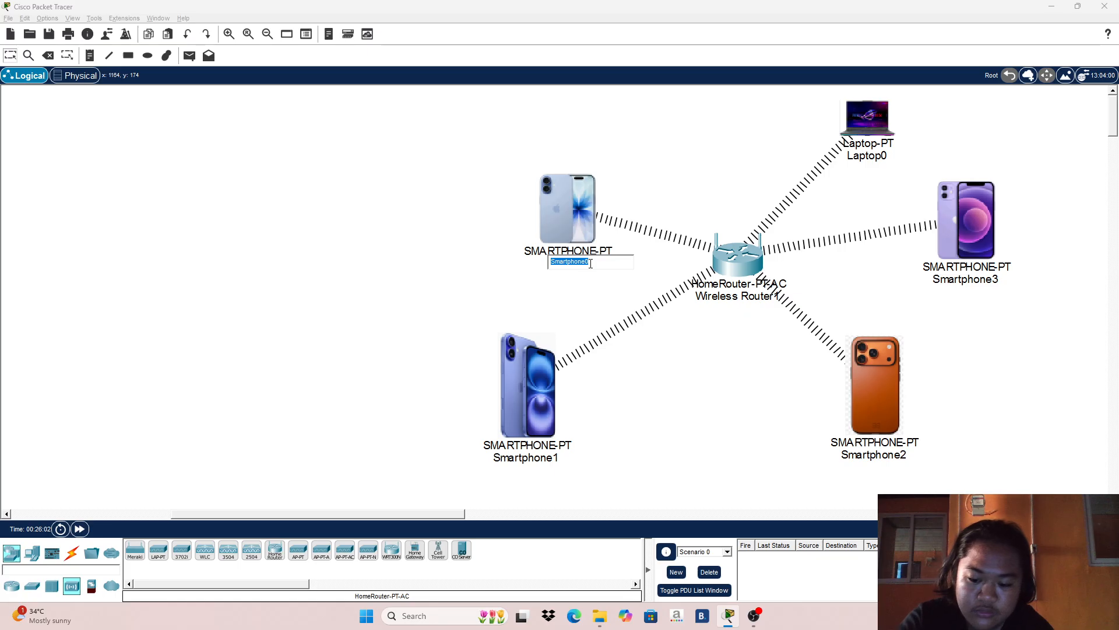
{"action": "key", "text": "BackSpace"}
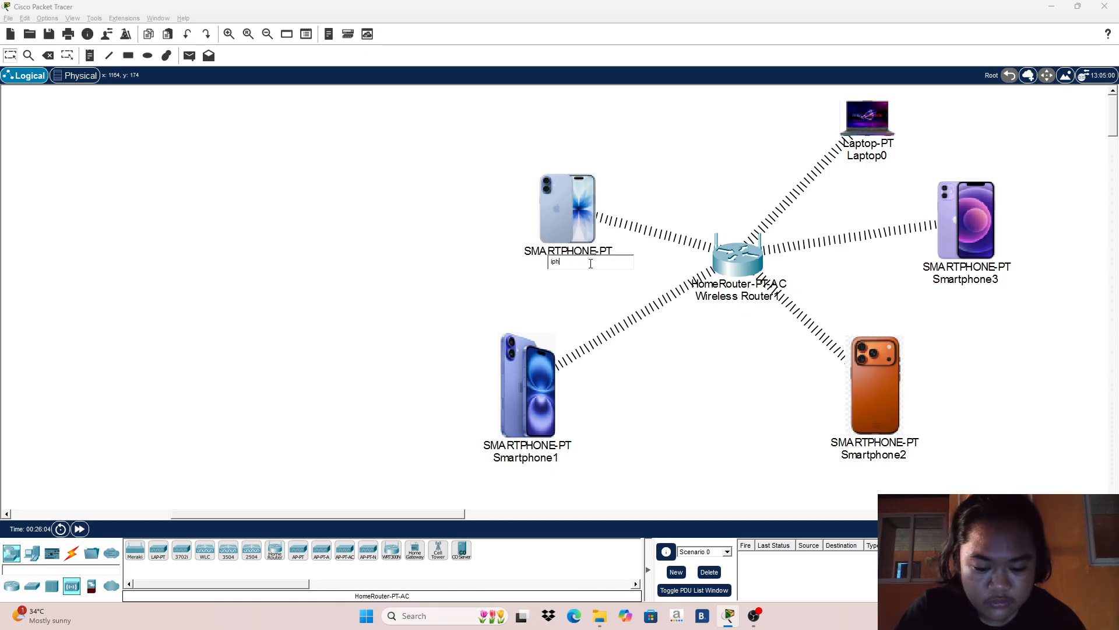
{"action": "type", "text": "iphone"}
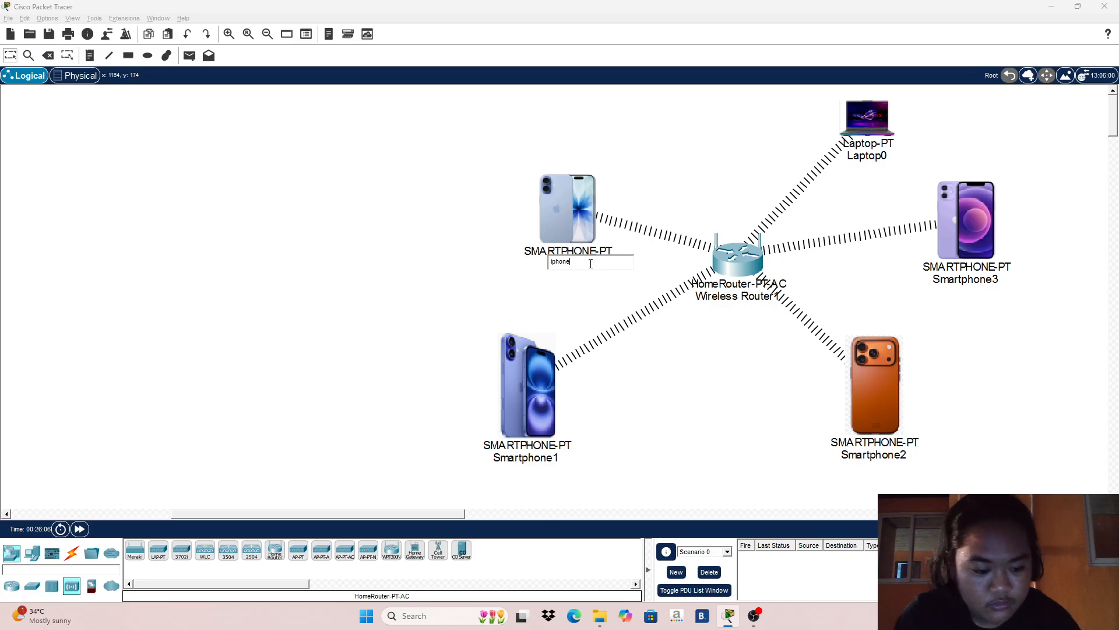
{"action": "type", "text": "16"}
{"action": "left_click", "coordinate": [583, 450]}
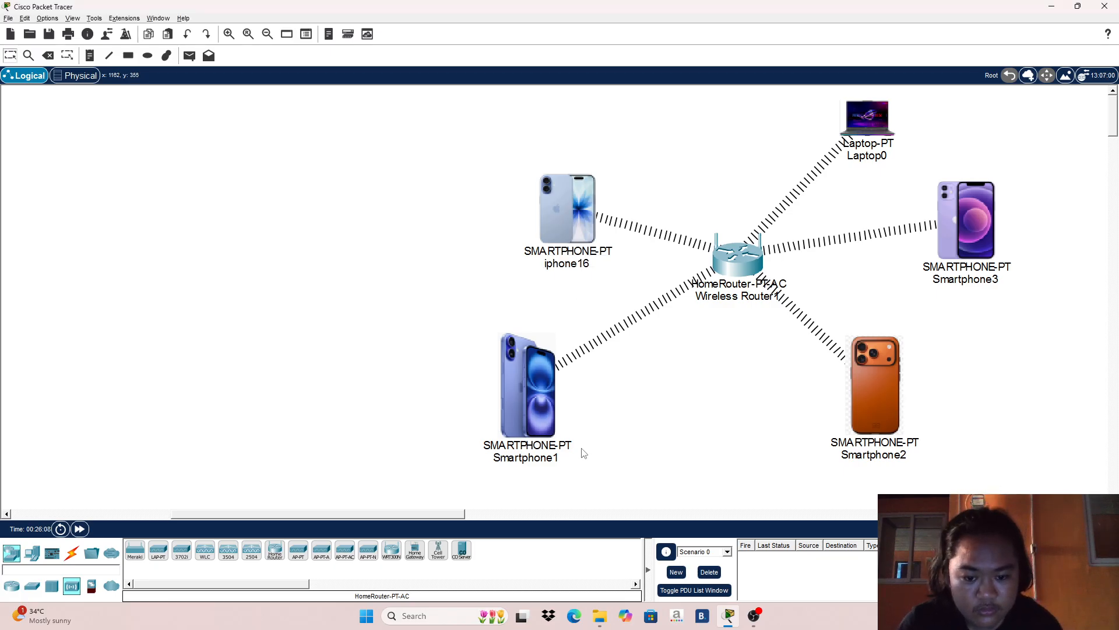
Step: Rename Smartphone1, the blue-violet phone, as "iphone16 pro" on the logical workspace
{"action": "left_click", "coordinate": [550, 455]}
{"action": "double_click", "coordinate": [550, 455]}
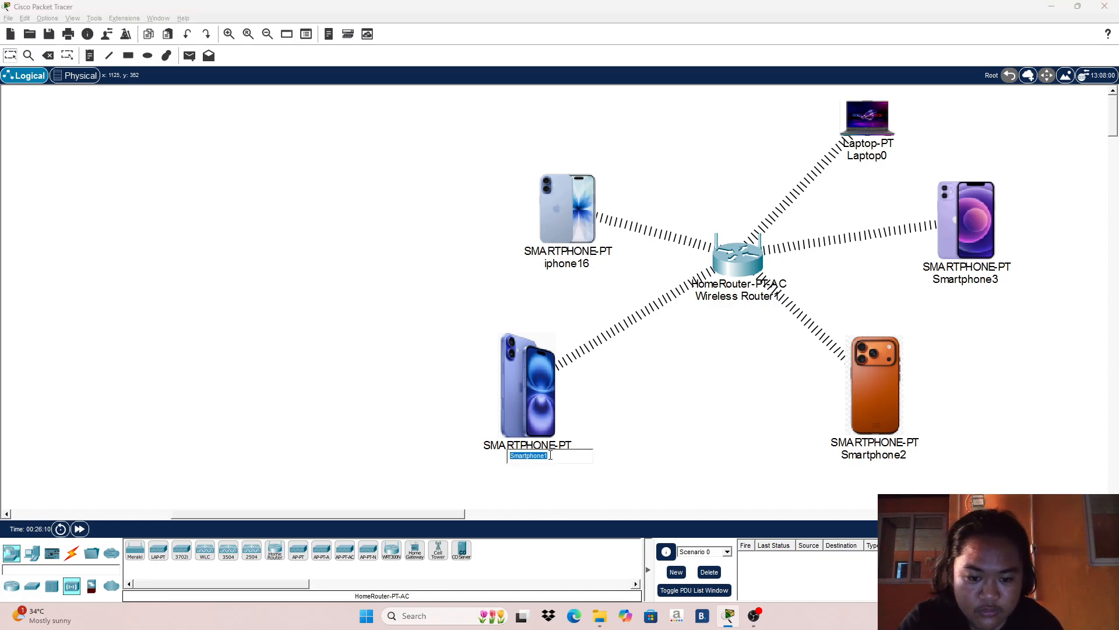
{"action": "key", "text": "BackSpace"}
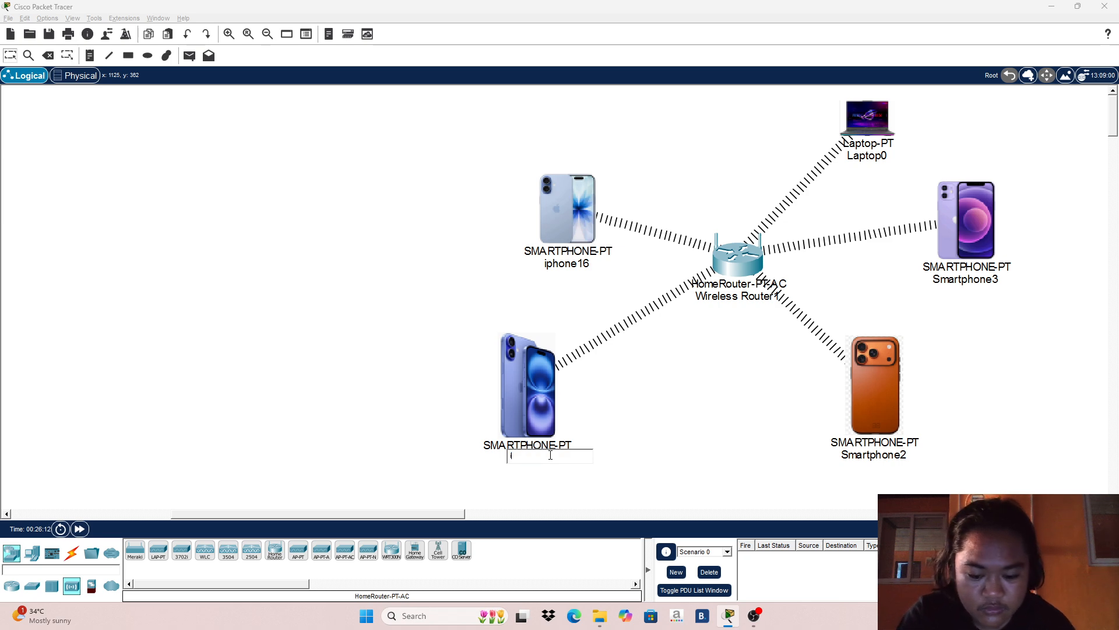
{"action": "type", "text": "iphne"}
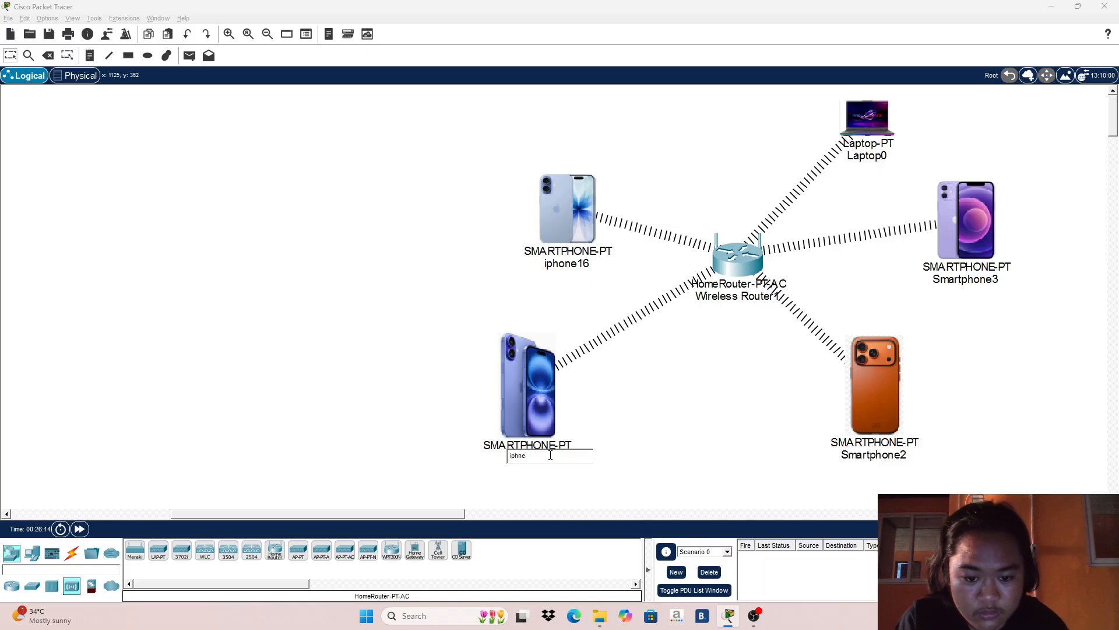
{"action": "key", "text": "BackSpace"}
{"action": "key", "text": "BackSpace"}
{"action": "key", "text": "BackSpace"}
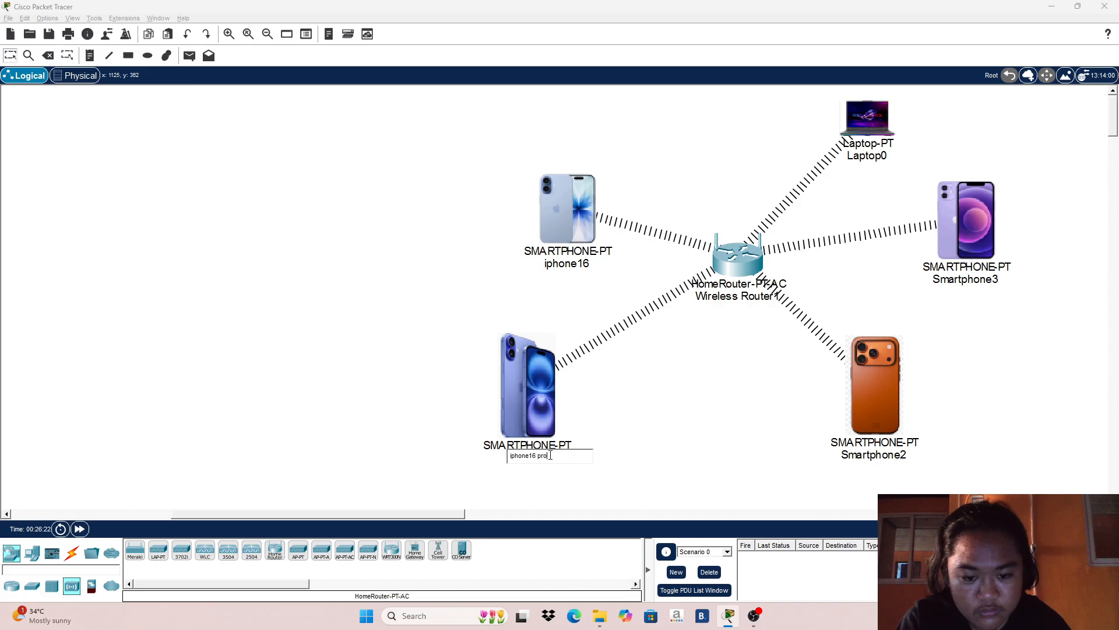
{"action": "left_click", "coordinate": [649, 441]}
Step: Rename Smartphone2, the orange phone, as "iphone17" on the logical workspace
{"action": "left_click", "coordinate": [880, 453]}
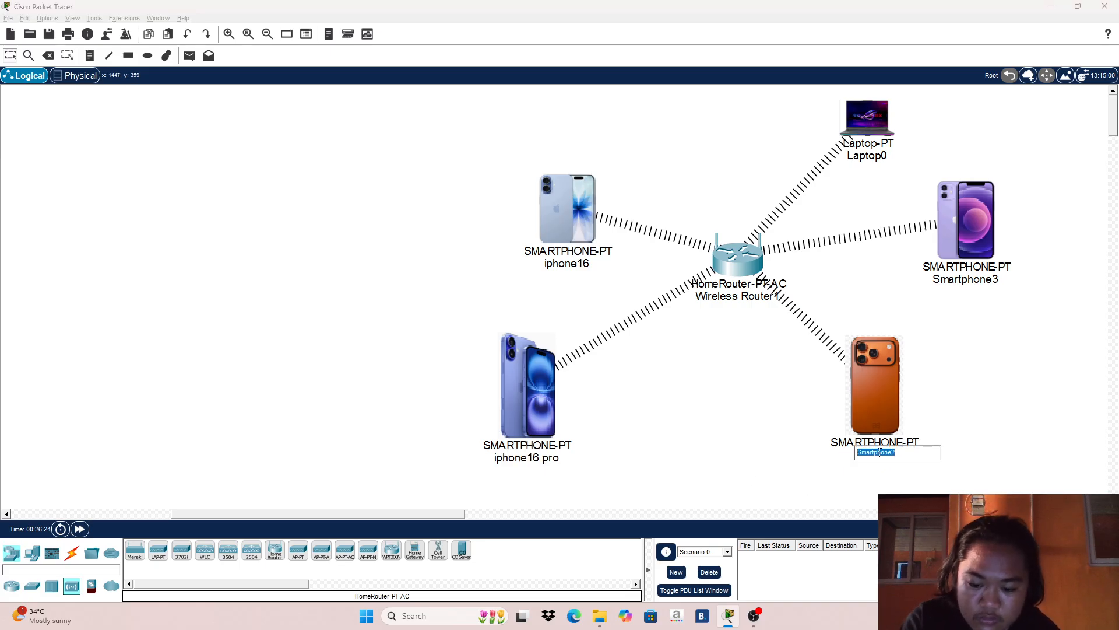
{"action": "key", "text": "BackSpace"}
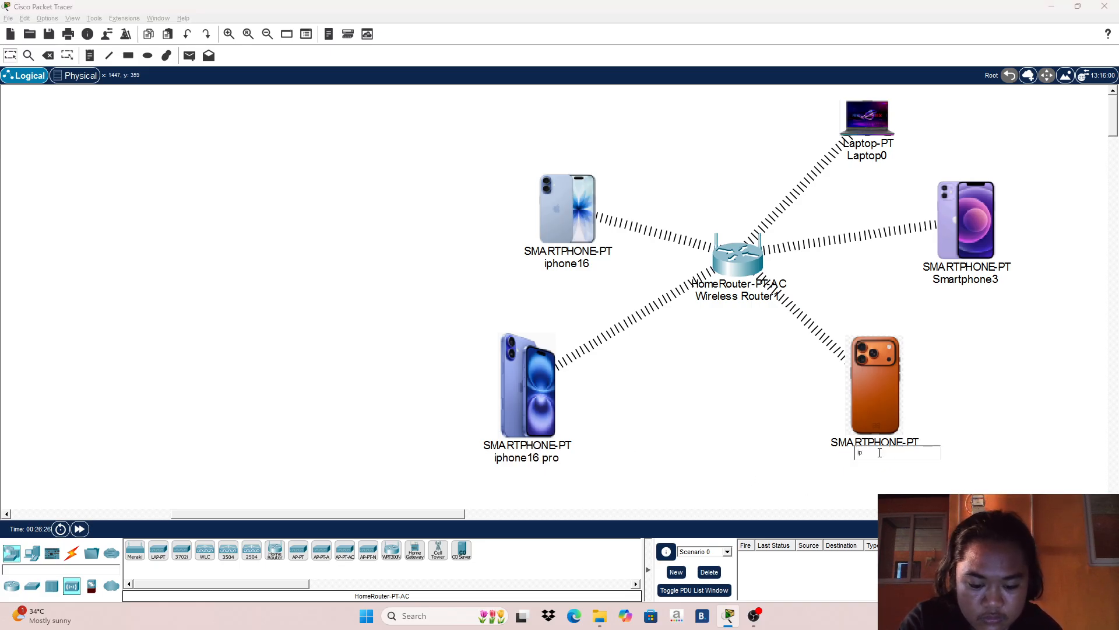
{"action": "type", "text": "iphone"}
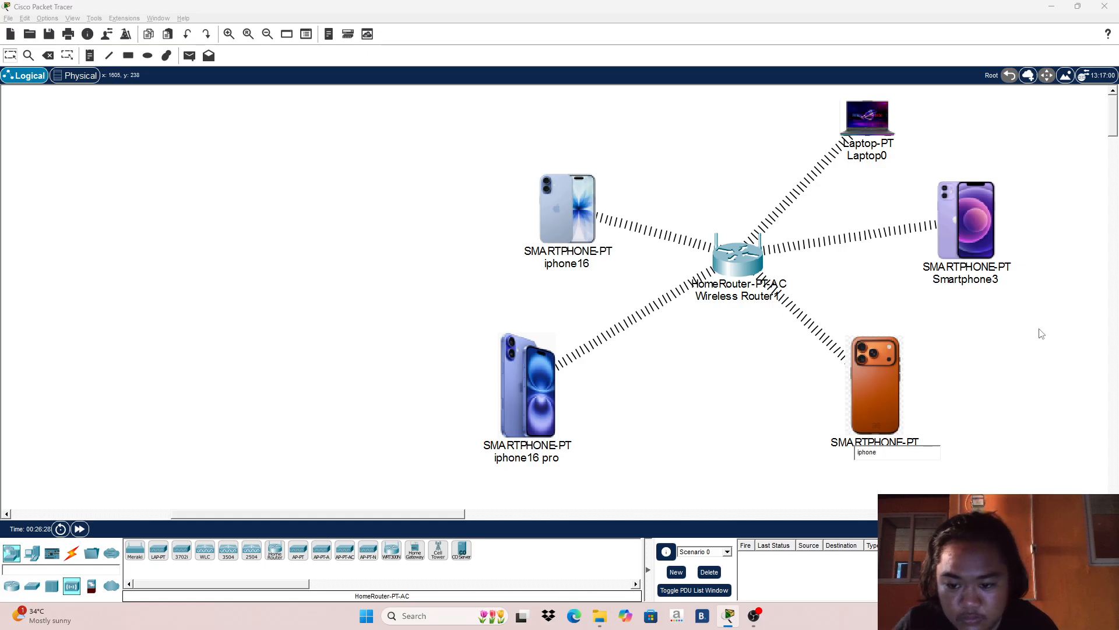
{"action": "left_click", "coordinate": [1018, 333]}
{"action": "left_click", "coordinate": [885, 454]}
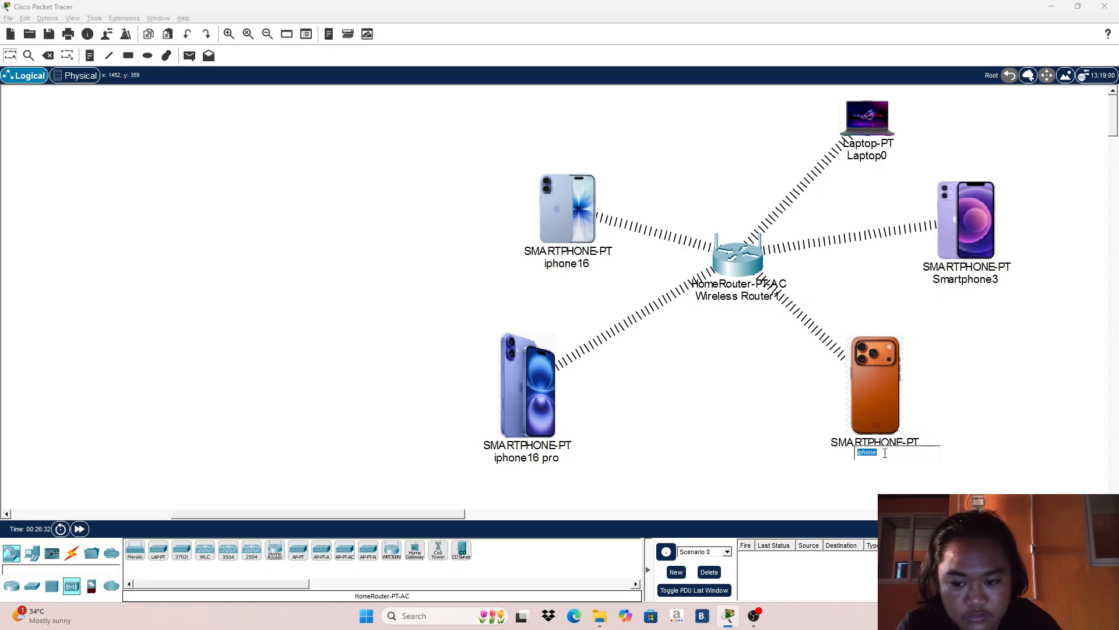
{"action": "left_click", "coordinate": [885, 453]}
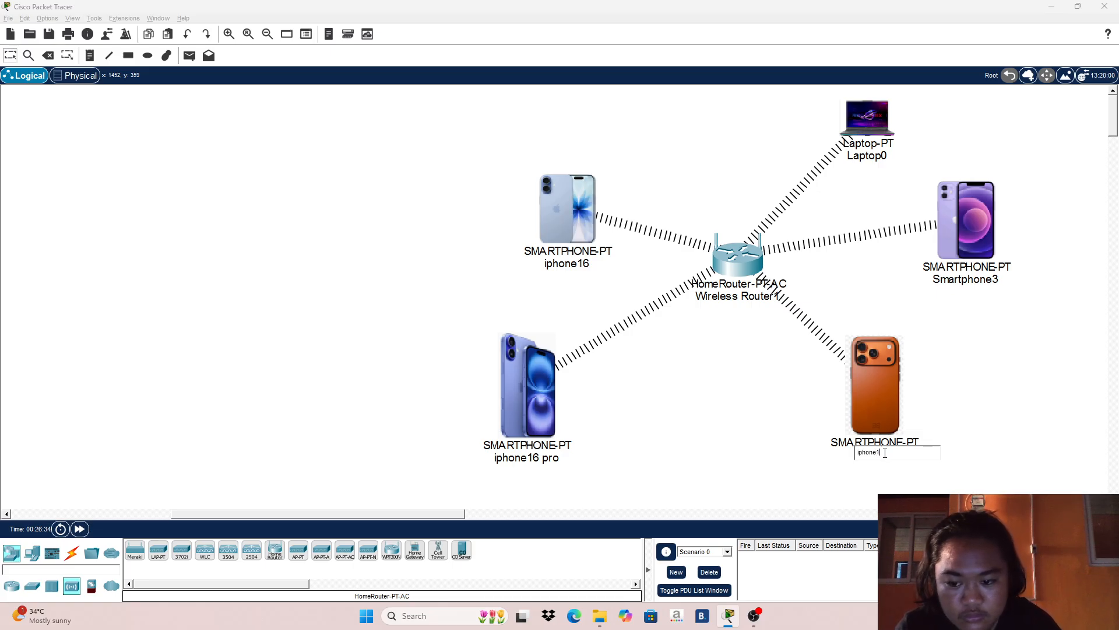
{"action": "left_click", "coordinate": [1054, 369]}
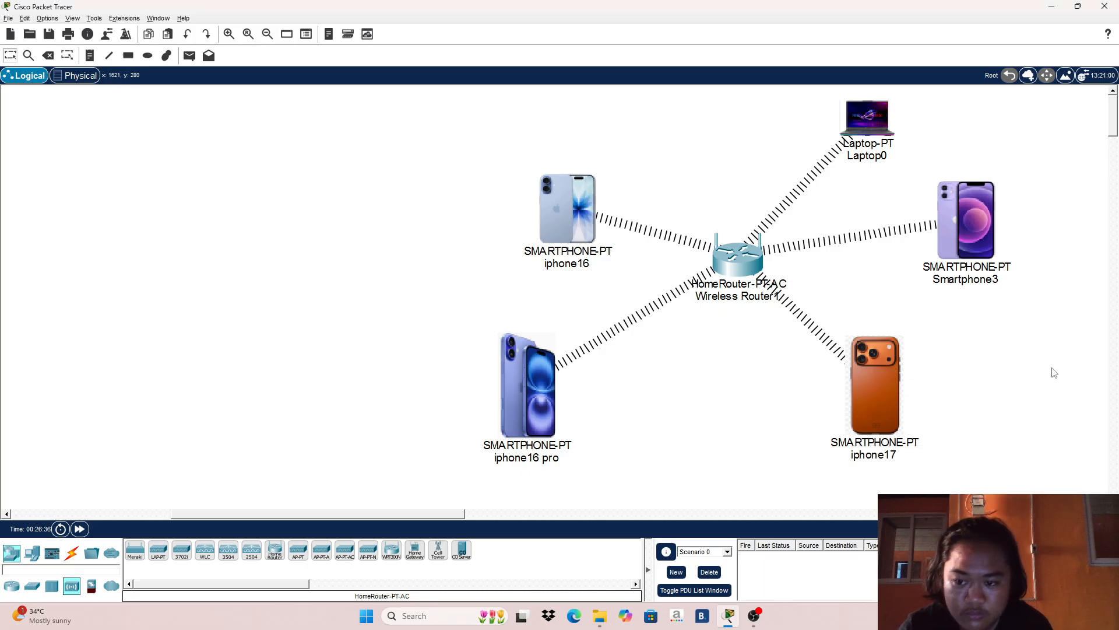
Step: Rename Smartphone3, the purple phone, as "iphone14" on the logical workspace
{"action": "left_click", "coordinate": [976, 277]}
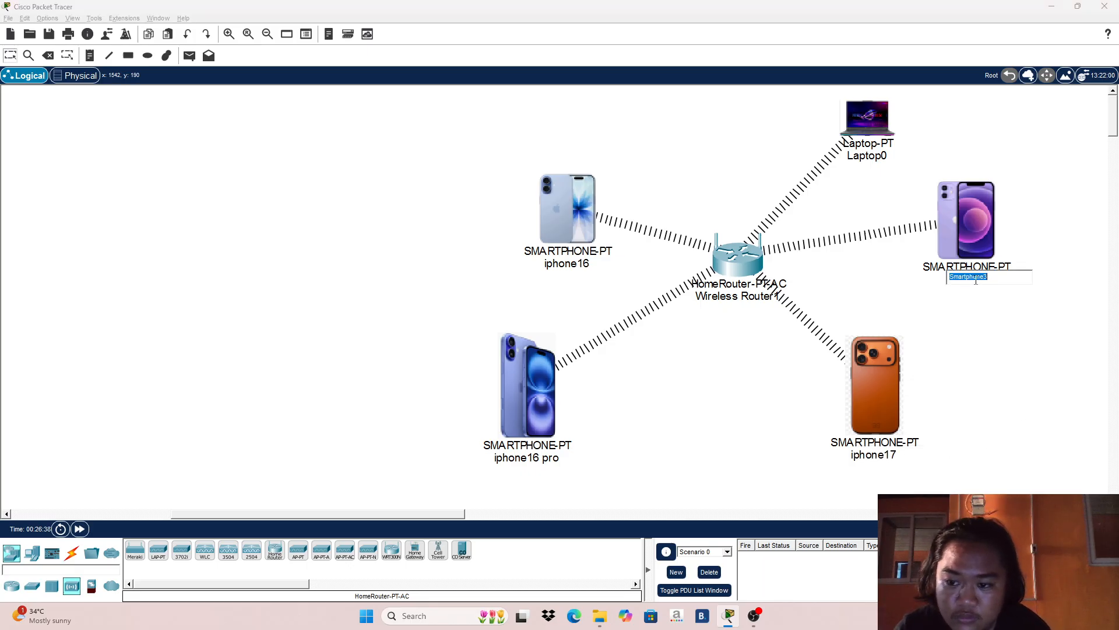
{"action": "key", "text": "BackSpace"}
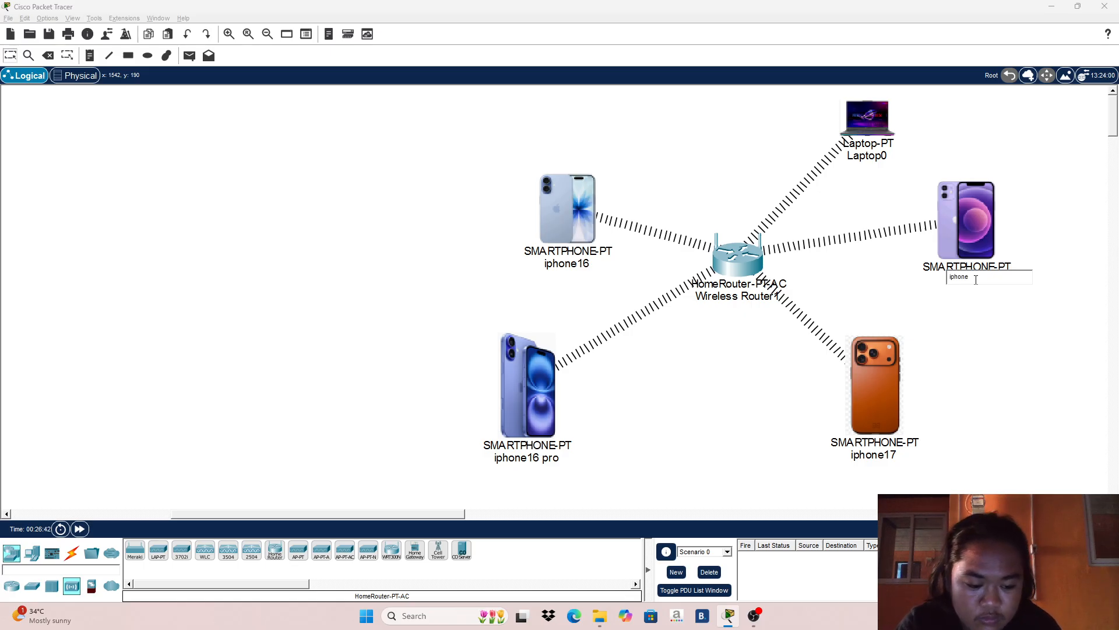
{"action": "type", "text": "iphone14"}
{"action": "left_click", "coordinate": [982, 324]}
Step: Rename Laptop0 as "rog laptop" on the logical workspace
{"action": "left_click", "coordinate": [874, 156]}
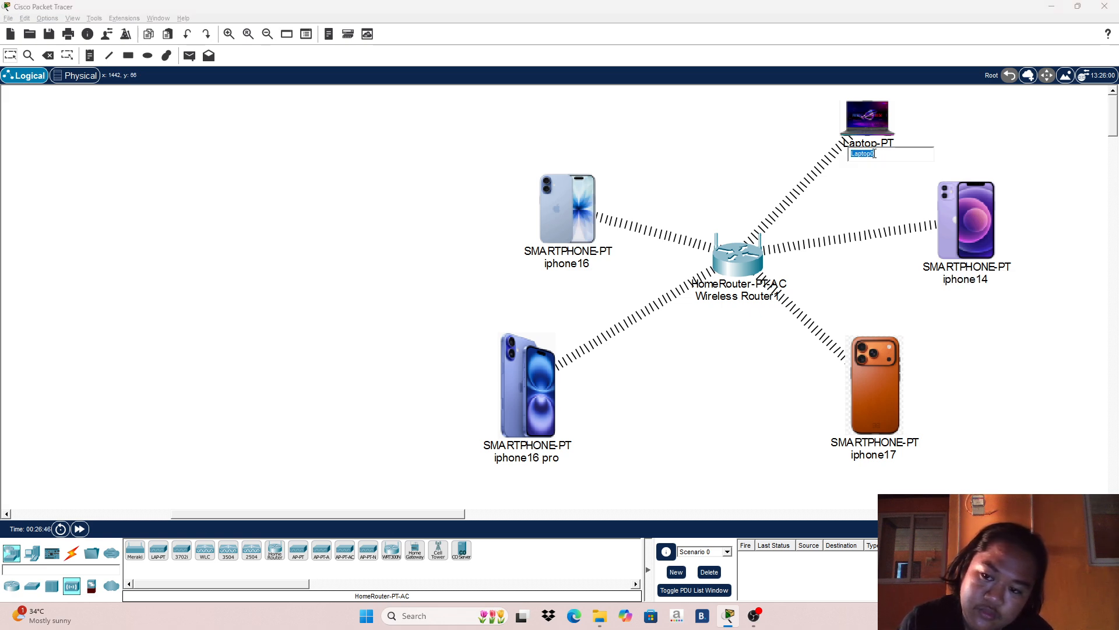
{"action": "key", "text": "BackSpace"}
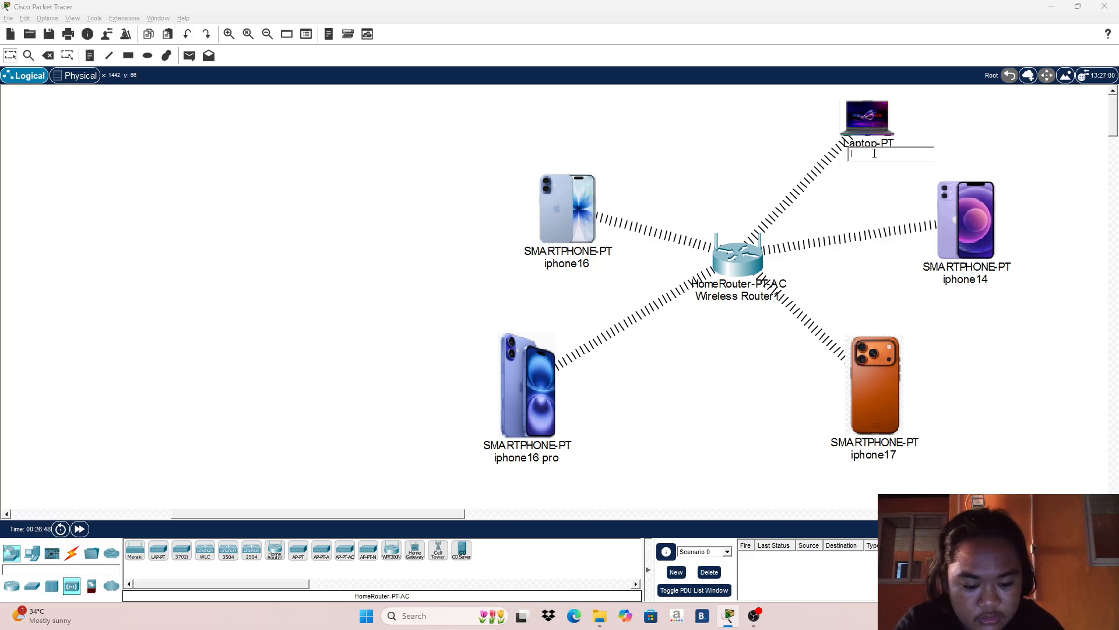
{"action": "type", "text": "rog"}
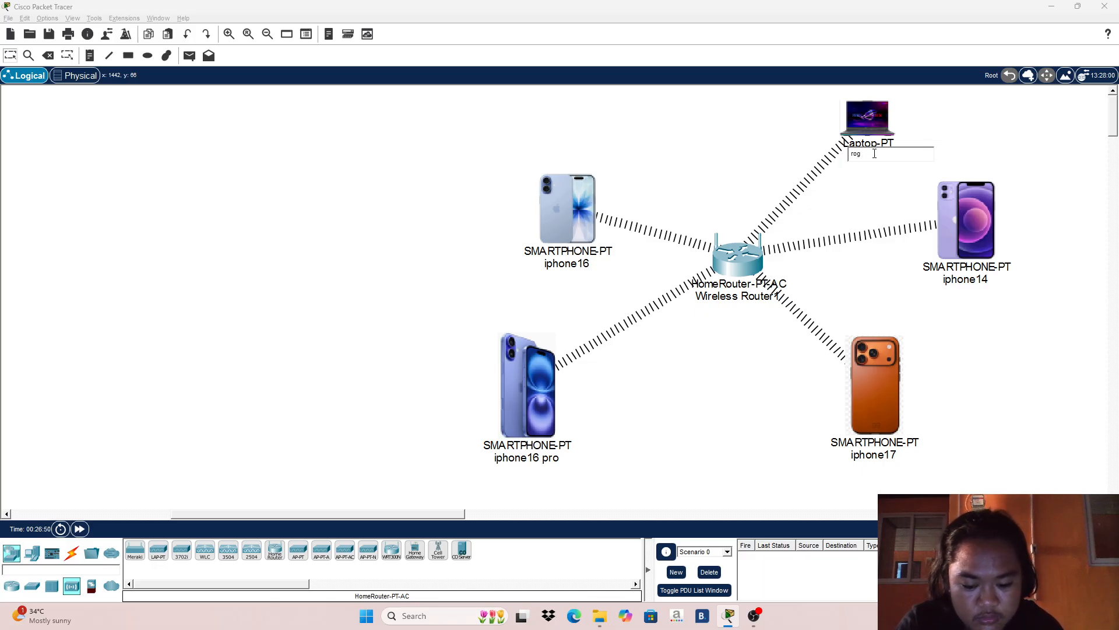
{"action": "type", "text": " laptop"}
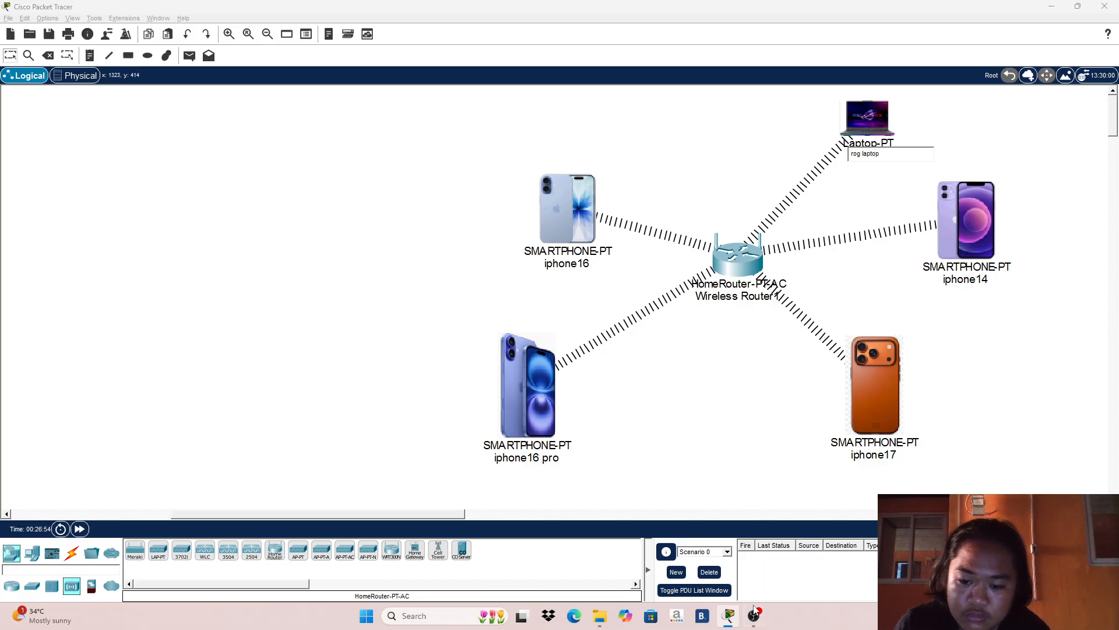
Step: Switch to OBS, toggle the mute state of the Mic/Aux audio source, and return to Cisco Packet Tracer
{"action": "left_click", "coordinate": [753, 613]}
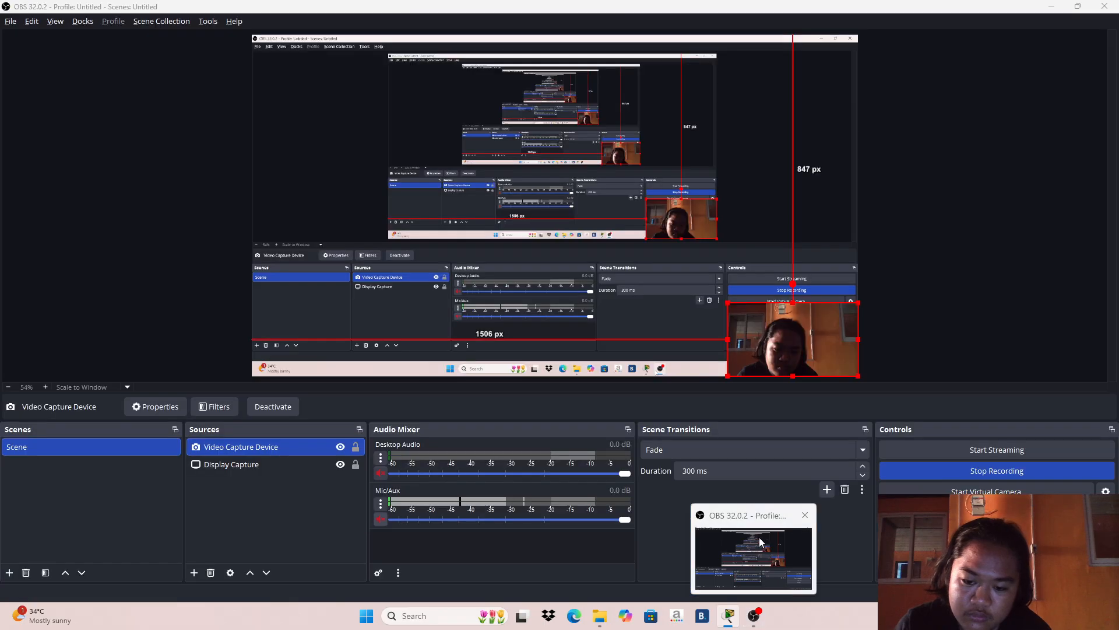
{"action": "left_click", "coordinate": [380, 519]}
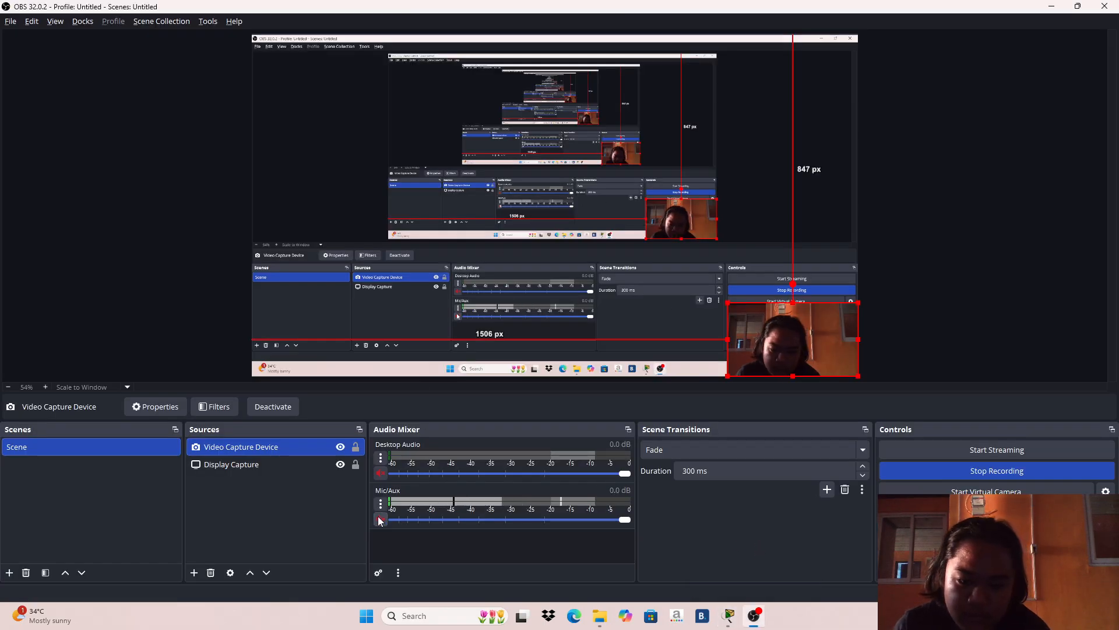
{"action": "left_click", "coordinate": [1051, 6]}
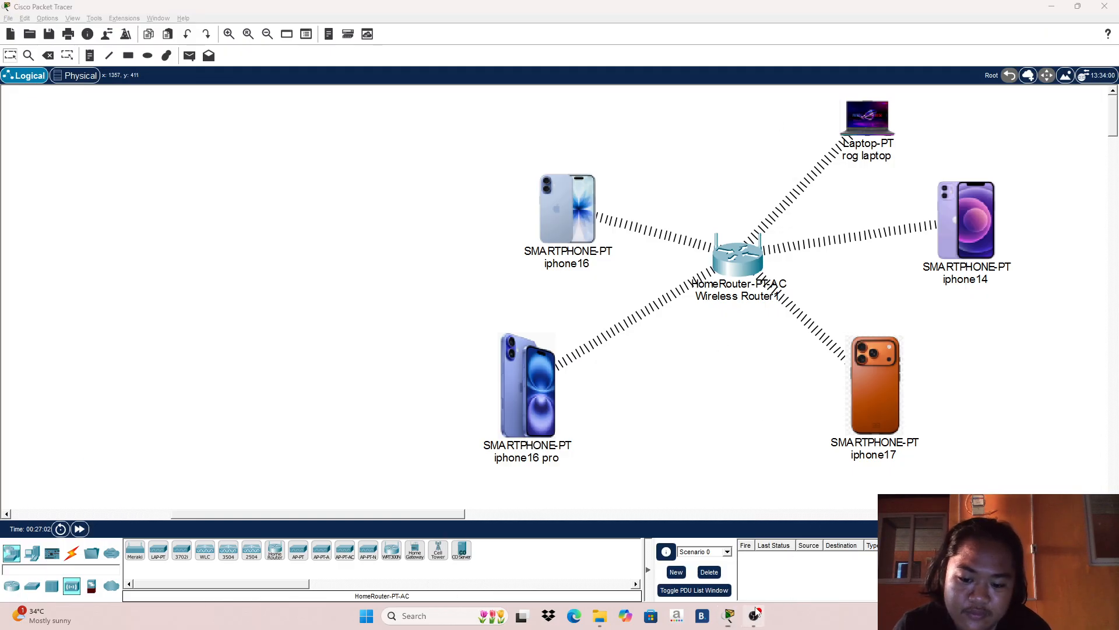